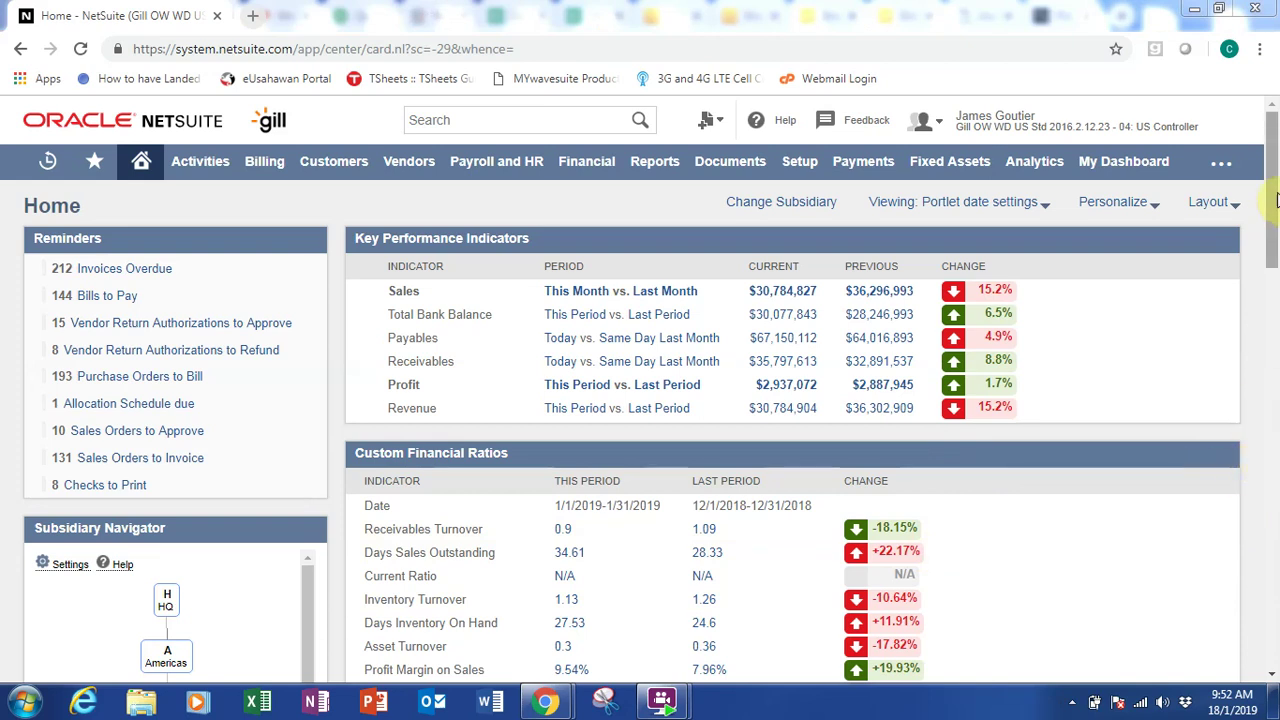
Step: Open the Amortization Schedule and Allocation Schedule lists from the Controller tools in separate tabs, placing the allocation list first
{"action": "scroll", "coordinate": [1274, 250], "scroll_direction": "down", "scroll_amount": 1}
{"action": "left_click_drag", "start_coordinate": [1274, 250], "coordinate": [1274, 466]}
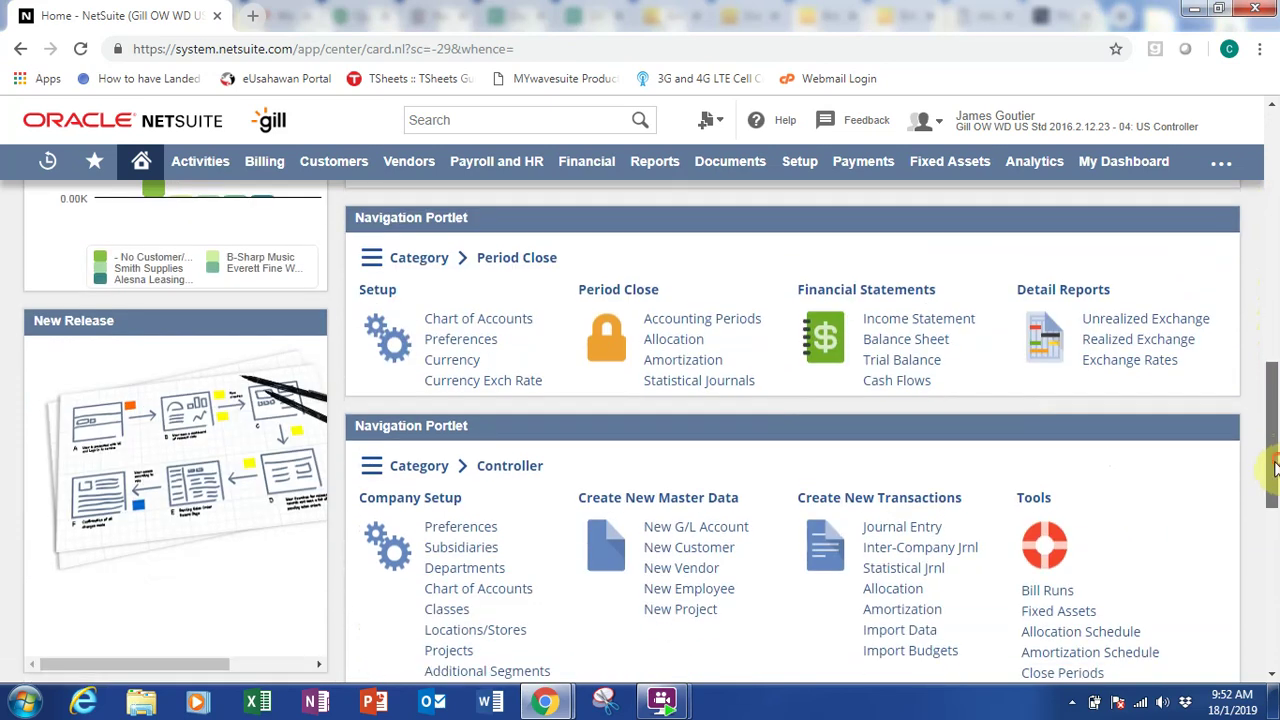
{"action": "right_click", "coordinate": [1071, 638]}
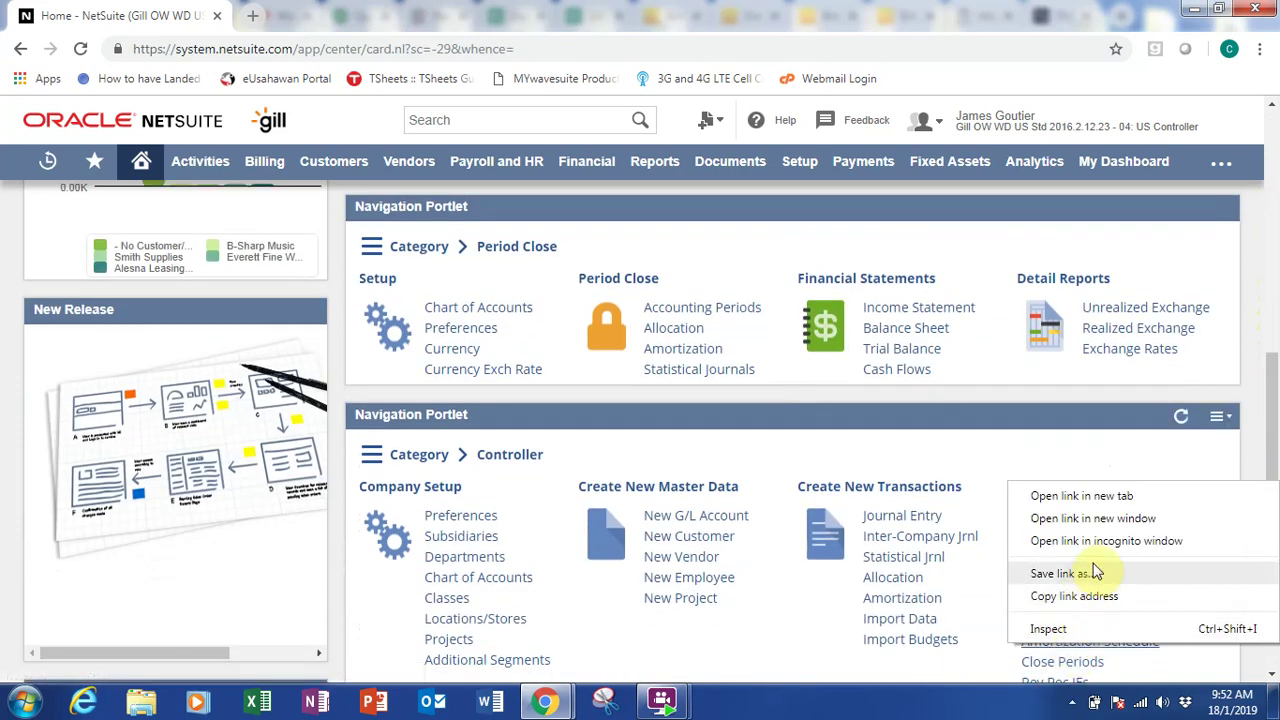
{"action": "left_click", "coordinate": [1081, 496]}
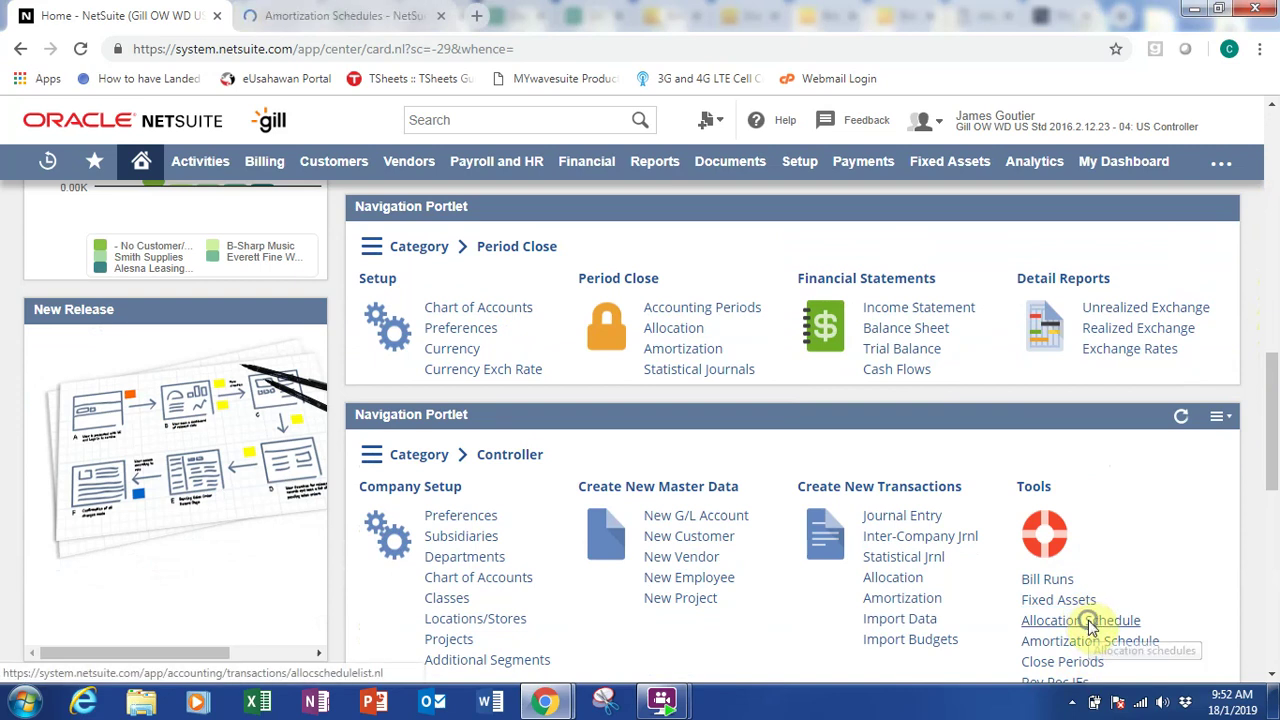
{"action": "right_click", "coordinate": [1090, 622]}
{"action": "left_click", "coordinate": [1088, 478]}
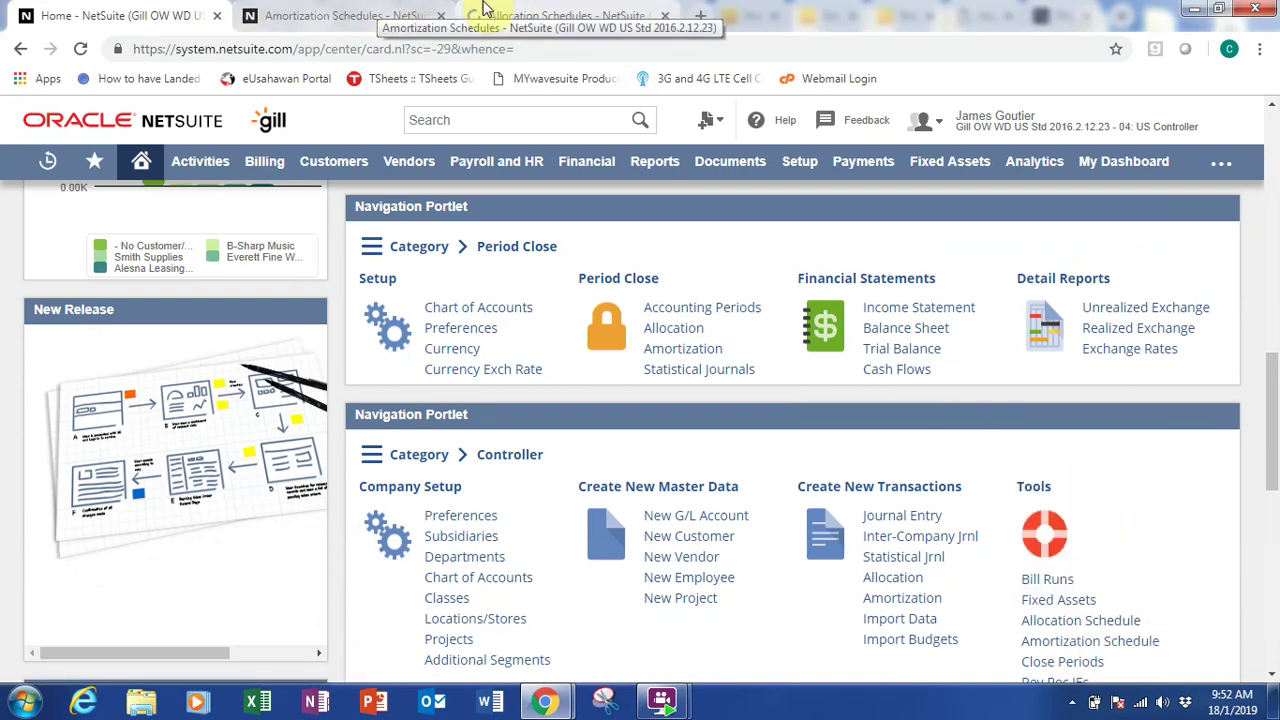
{"action": "left_click_drag", "start_coordinate": [560, 15], "coordinate": [345, 15]}
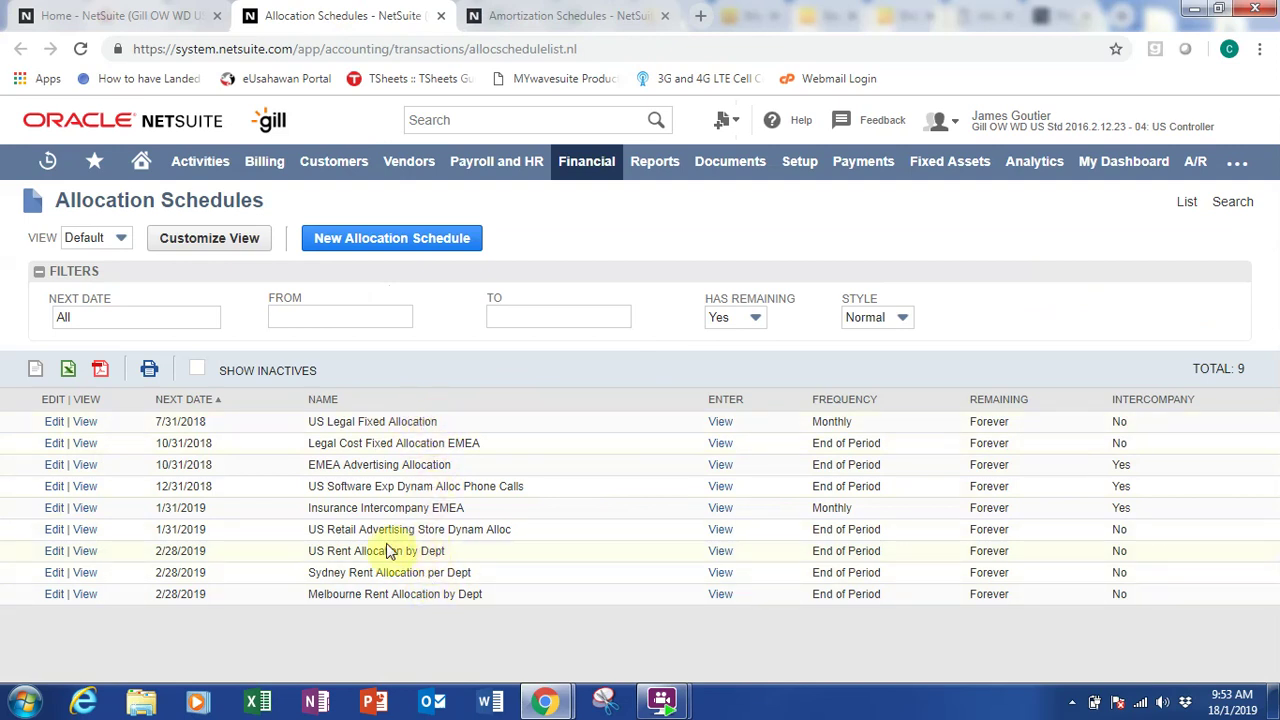
Step: View the US Rent Allocation by Dept schedule and examine its source, destination weights and history
{"action": "left_click", "coordinate": [84, 554]}
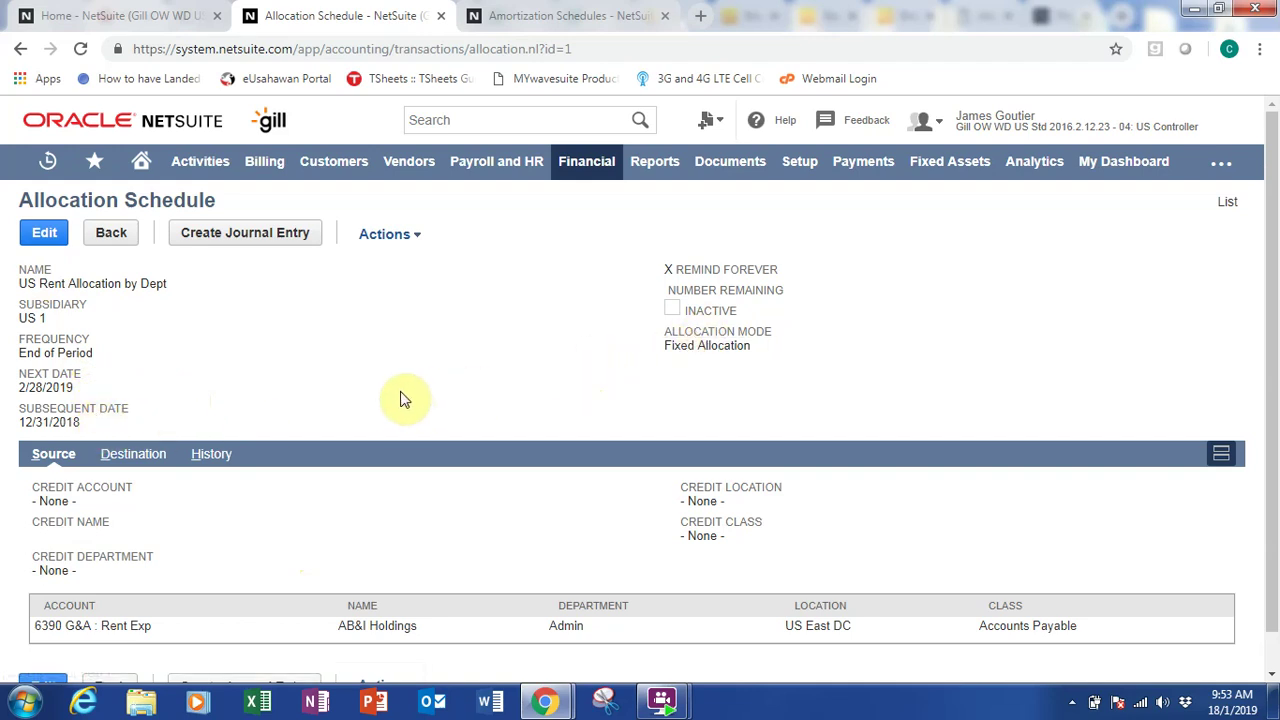
{"action": "scroll", "coordinate": [402, 398], "scroll_direction": "down", "scroll_amount": 1}
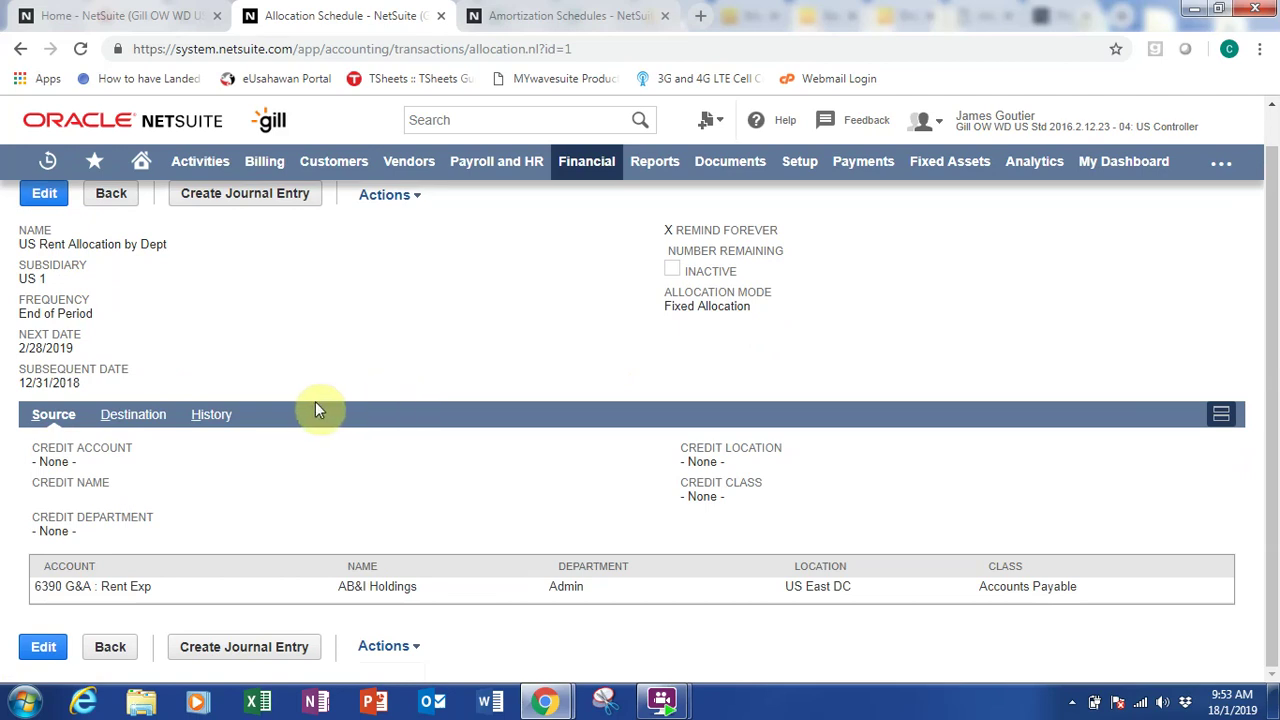
{"action": "left_click", "coordinate": [124, 414]}
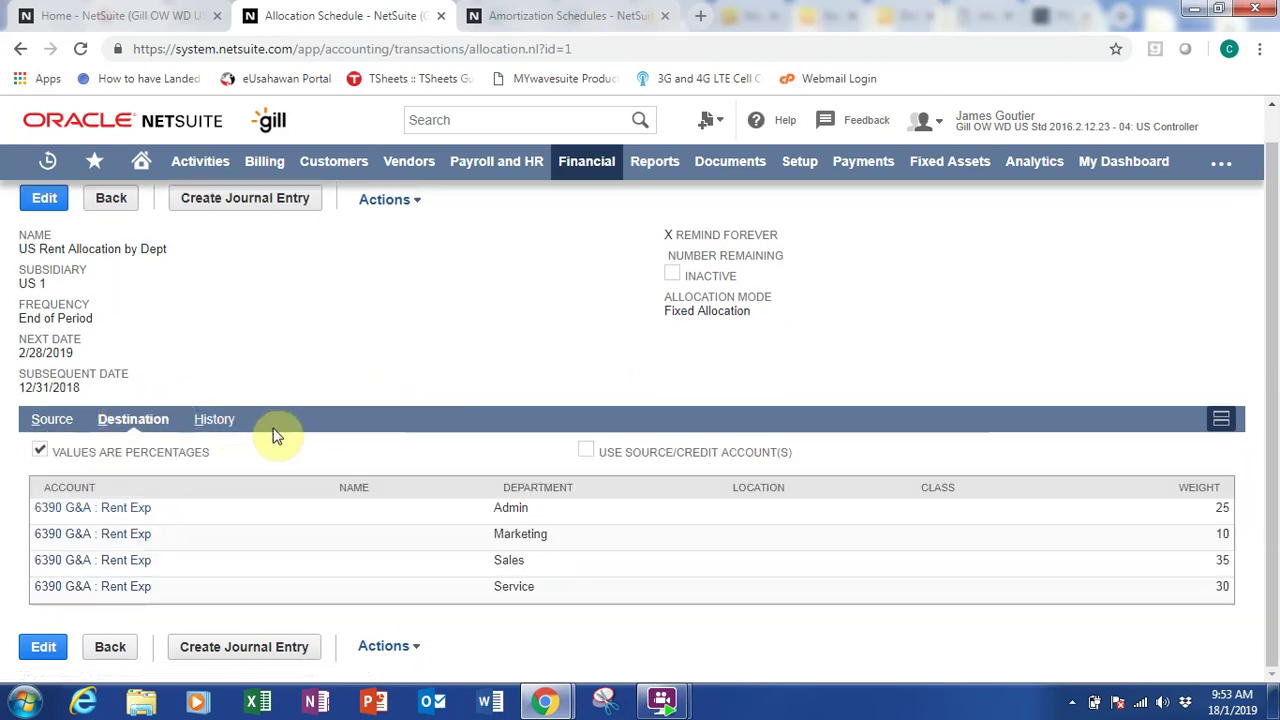
{"action": "left_click", "coordinate": [214, 421]}
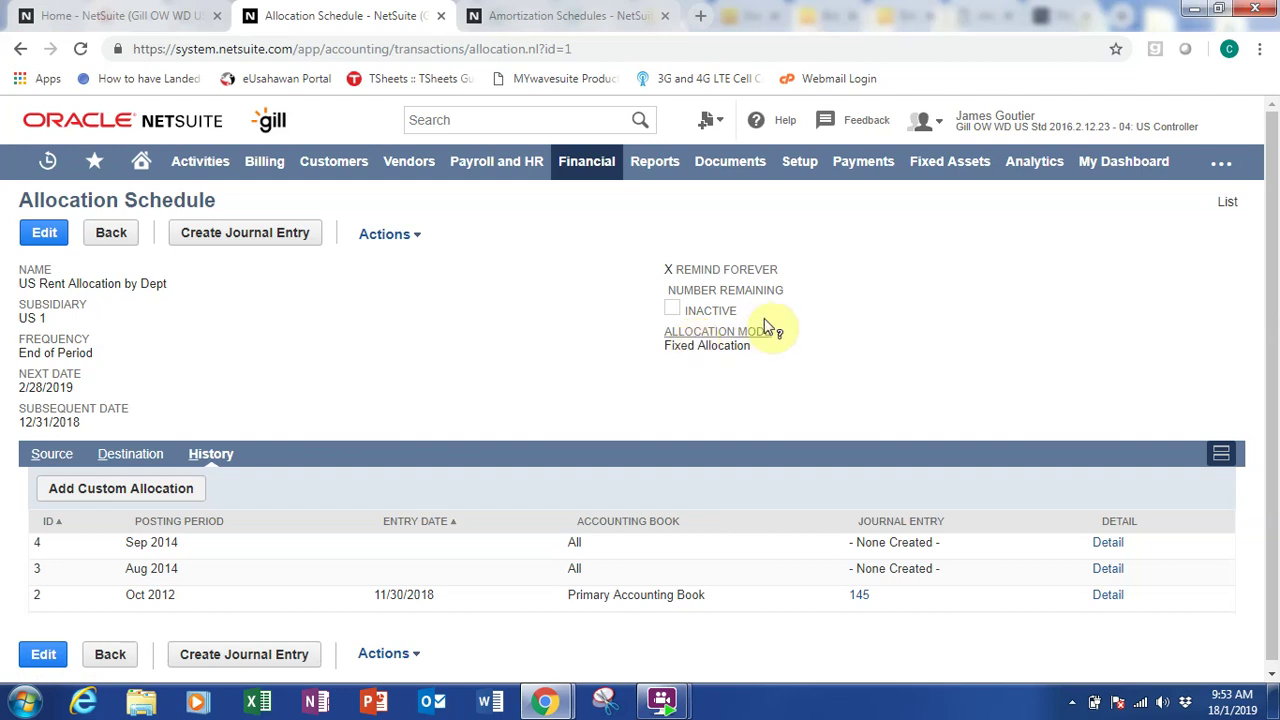
Step: View the Health Insurance Expense amortization schedule and open the bill it was created from in a separate tab
{"action": "left_click", "coordinate": [597, 12]}
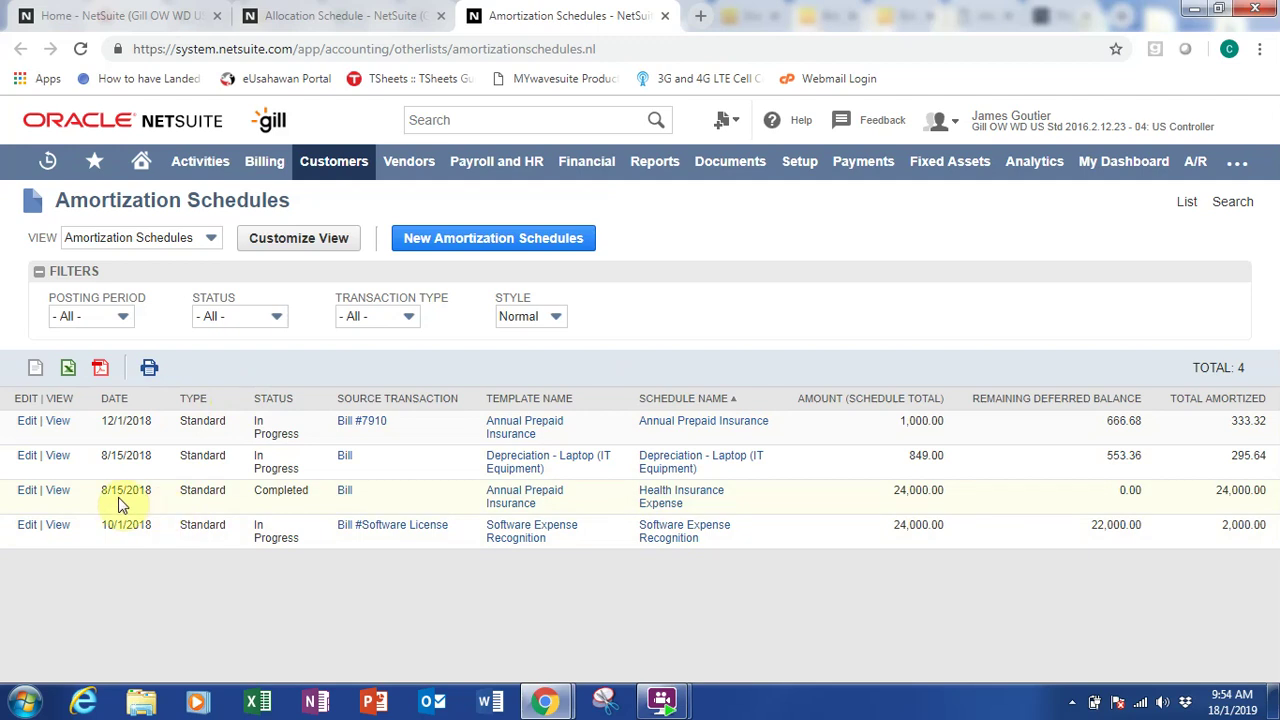
{"action": "left_click", "coordinate": [57, 496]}
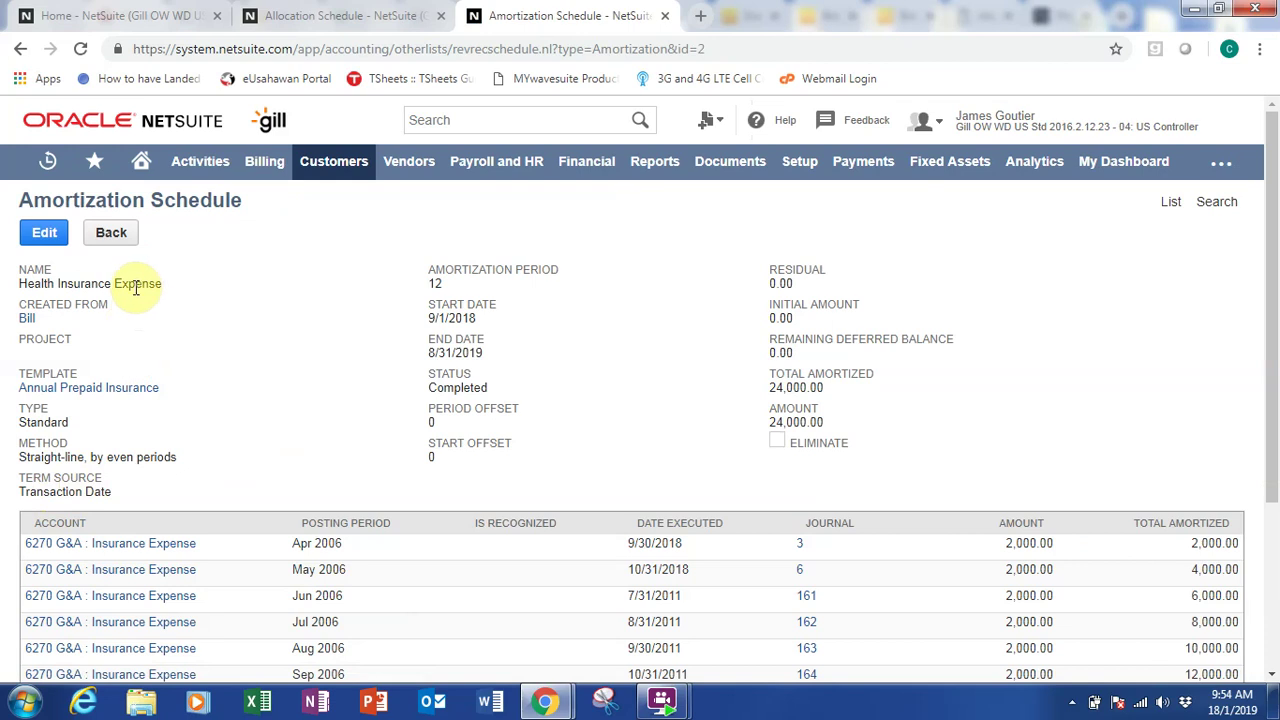
{"action": "right_click", "coordinate": [29, 320]}
{"action": "left_click", "coordinate": [80, 334]}
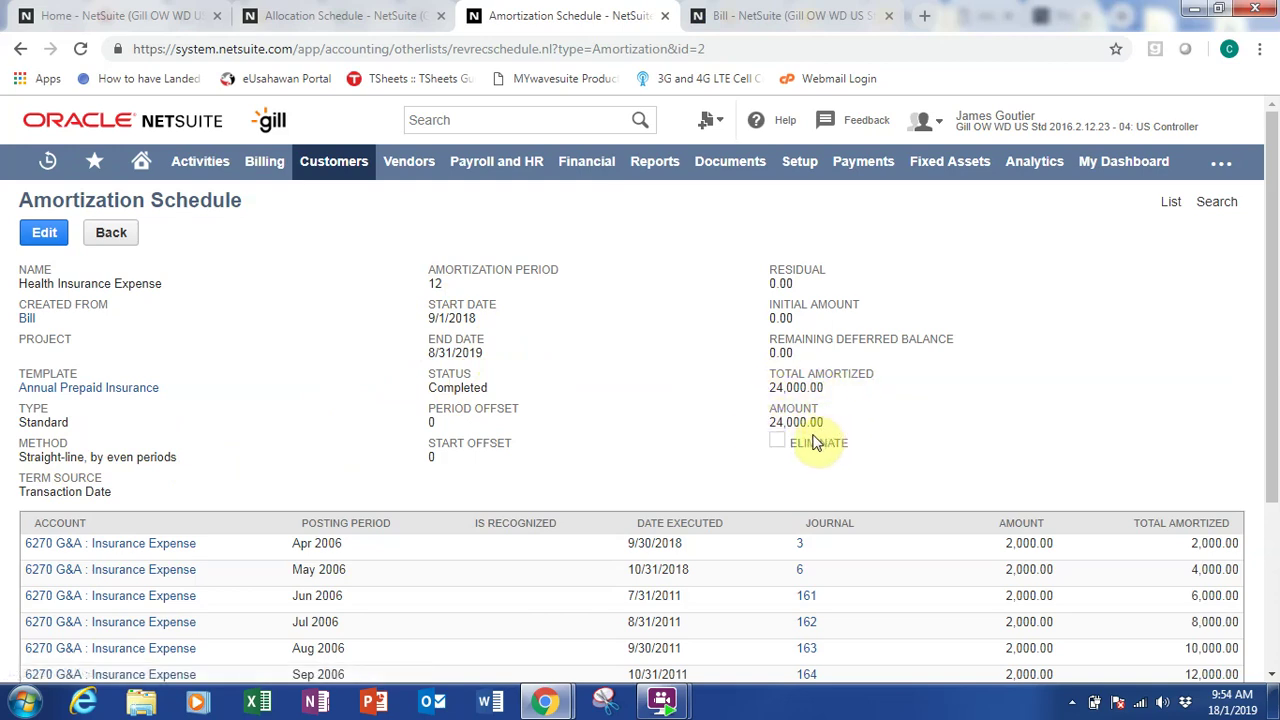
Step: Examine the amortization schedule's journal lines by posting period and view the source bill
{"action": "scroll", "coordinate": [725, 425], "scroll_direction": "down", "scroll_amount": 1}
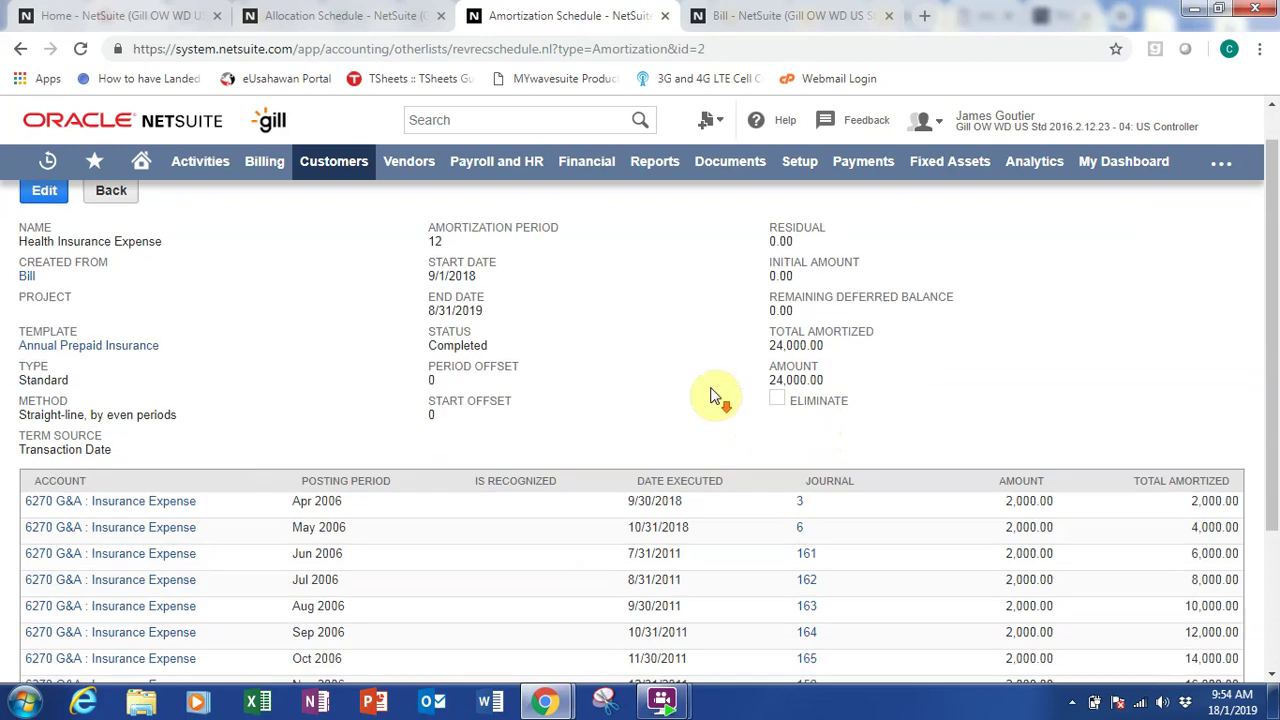
{"action": "scroll", "coordinate": [757, 193], "scroll_direction": "down", "scroll_amount": 1}
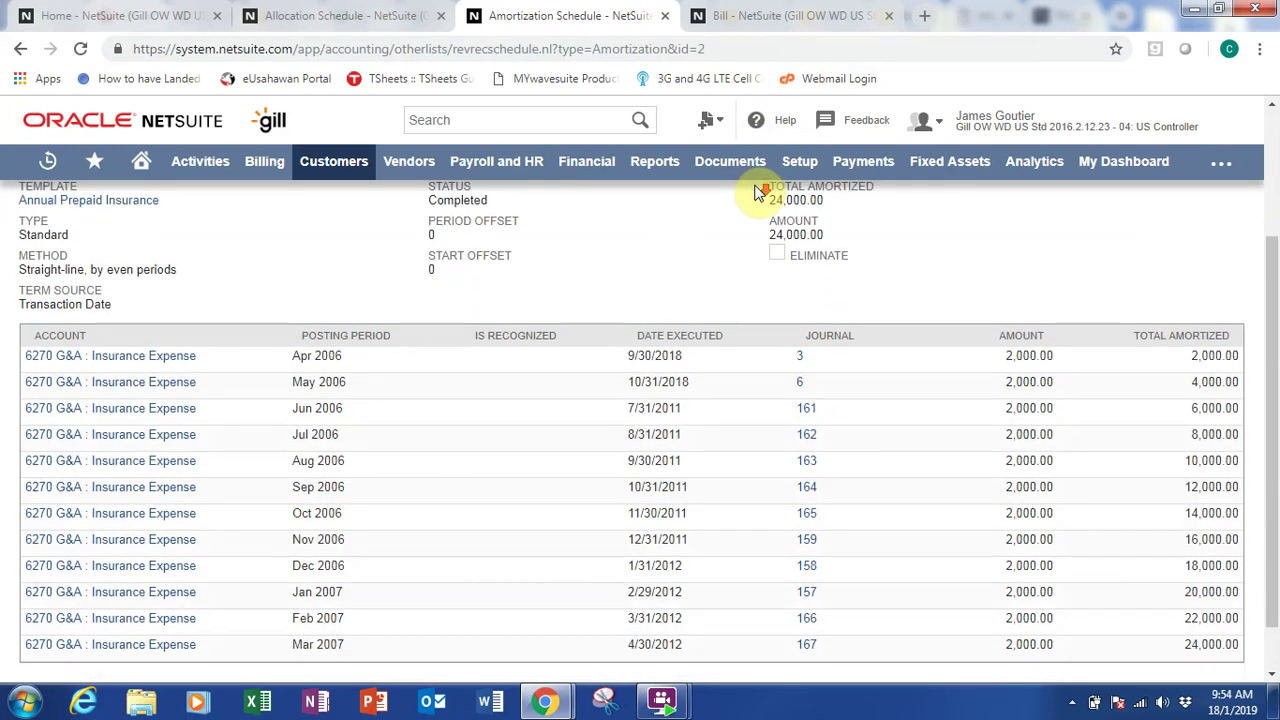
{"action": "scroll", "coordinate": [757, 193], "scroll_direction": "down", "scroll_amount": 1}
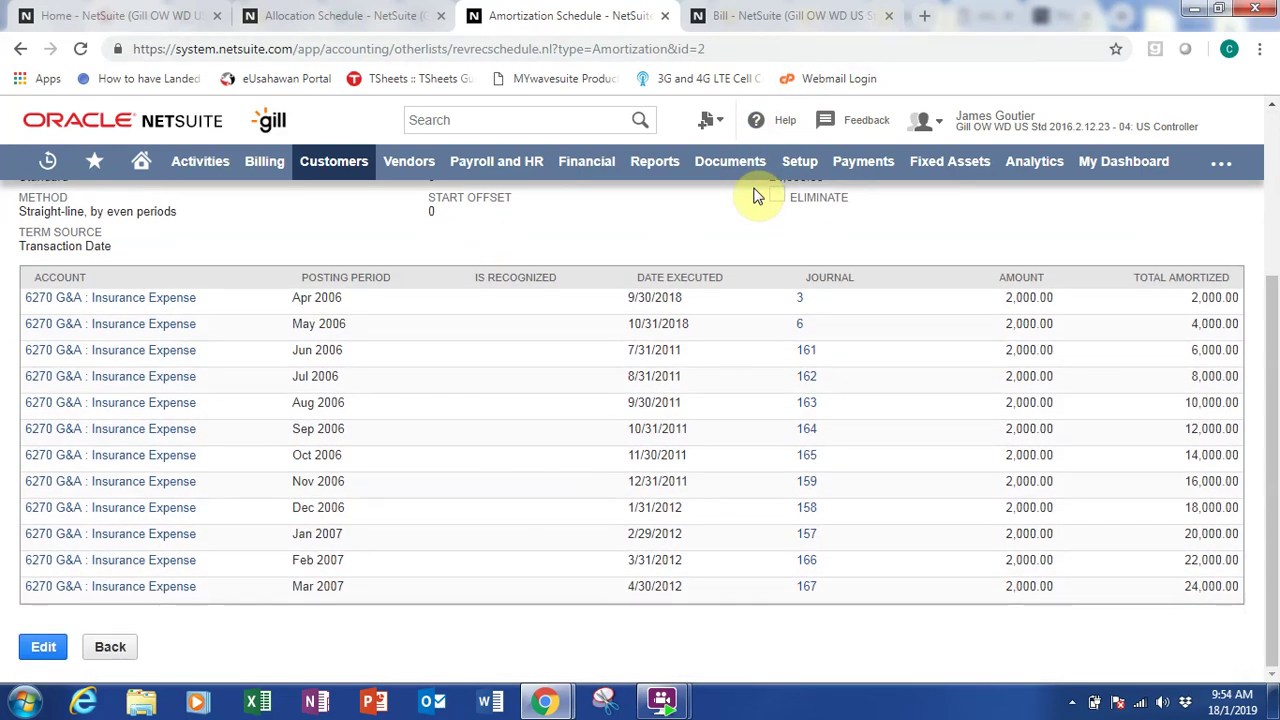
{"action": "left_click", "coordinate": [790, 12]}
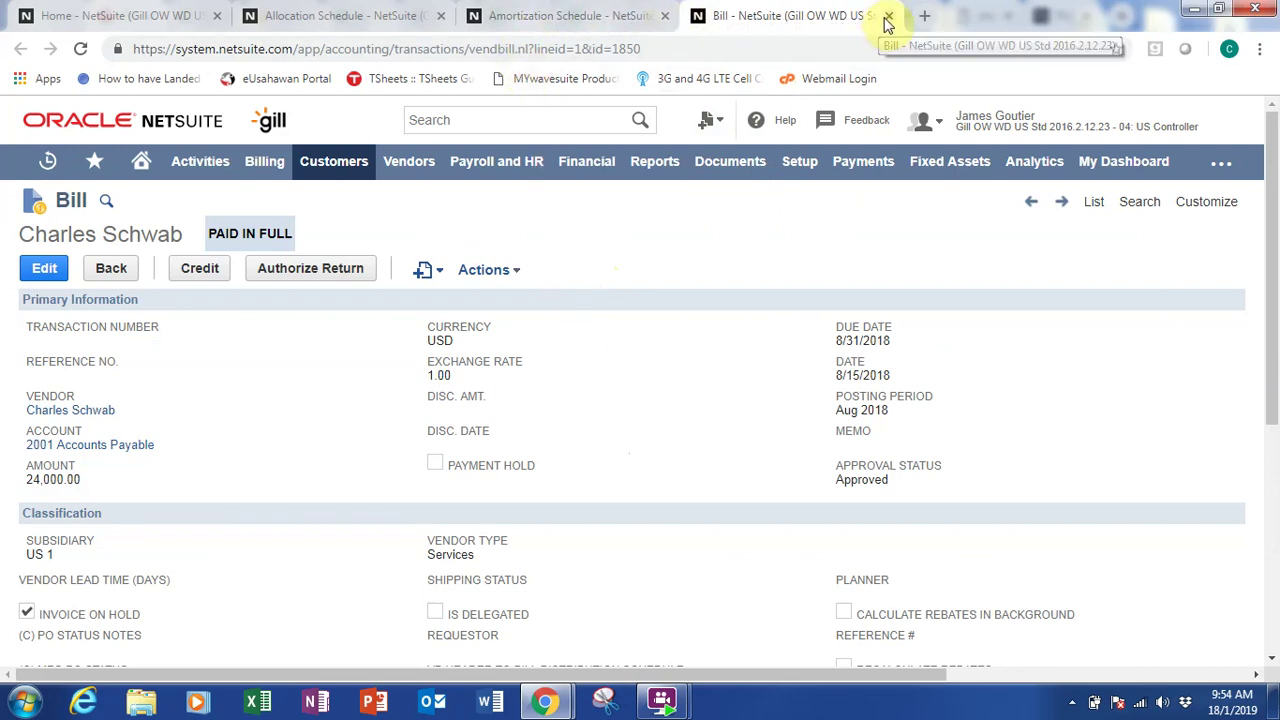
Step: Close the bill, amortization schedule and allocation schedule tabs to return to the home dashboard
{"action": "left_click", "coordinate": [882, 17]}
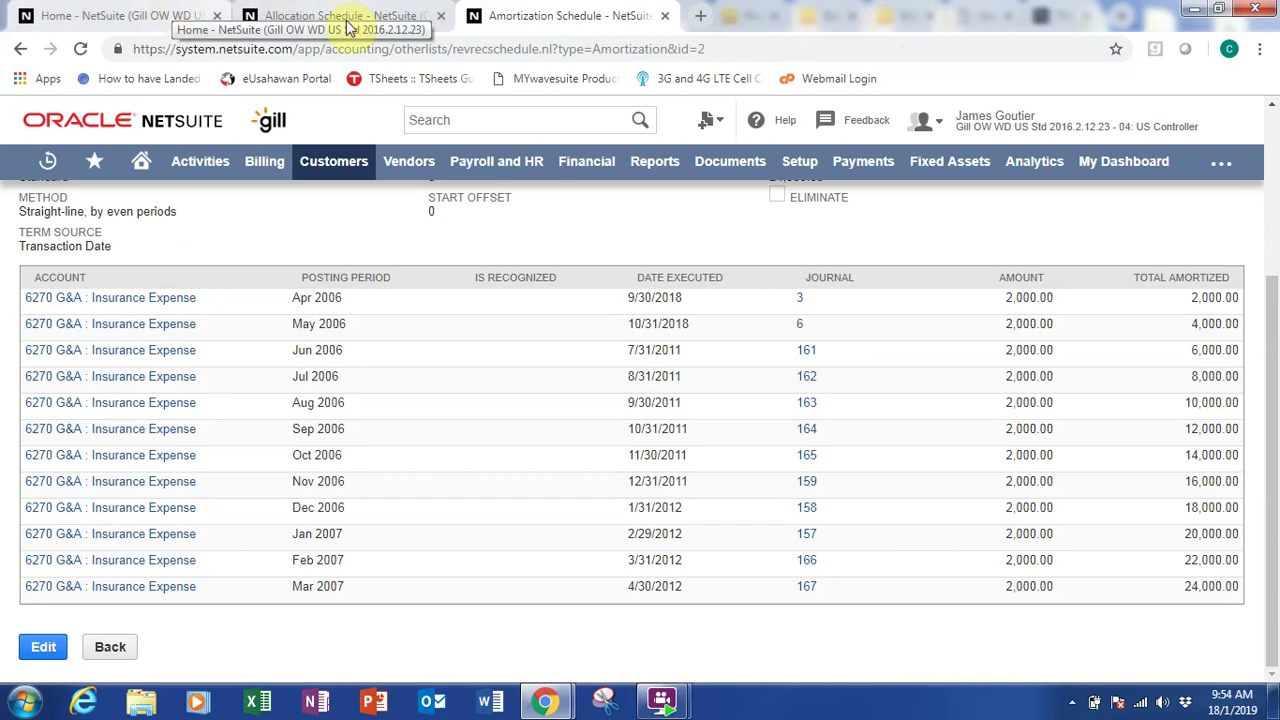
{"action": "left_click", "coordinate": [441, 16]}
{"action": "left_click", "coordinate": [441, 16]}
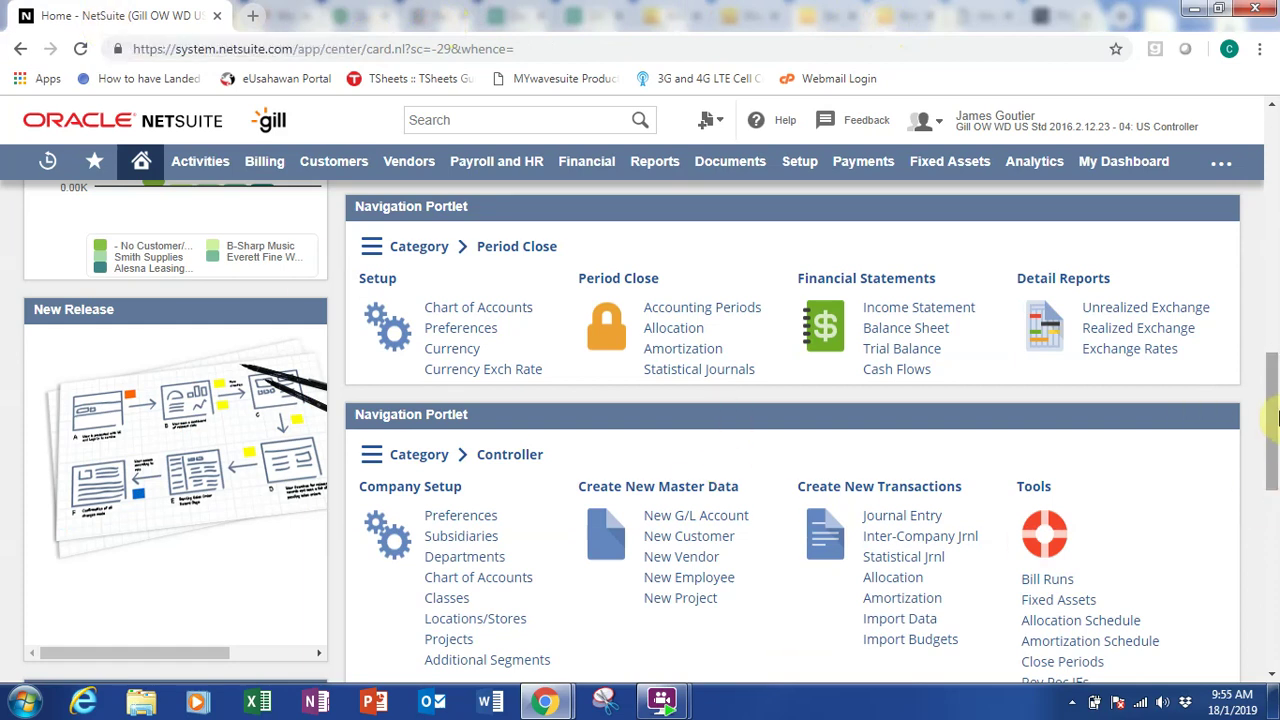
Step: Open the Unrealized Exchange, Realized Exchange and Exchange Rates detail reports in separate tabs and view the currency exchange rates
{"action": "right_click", "coordinate": [1152, 309]}
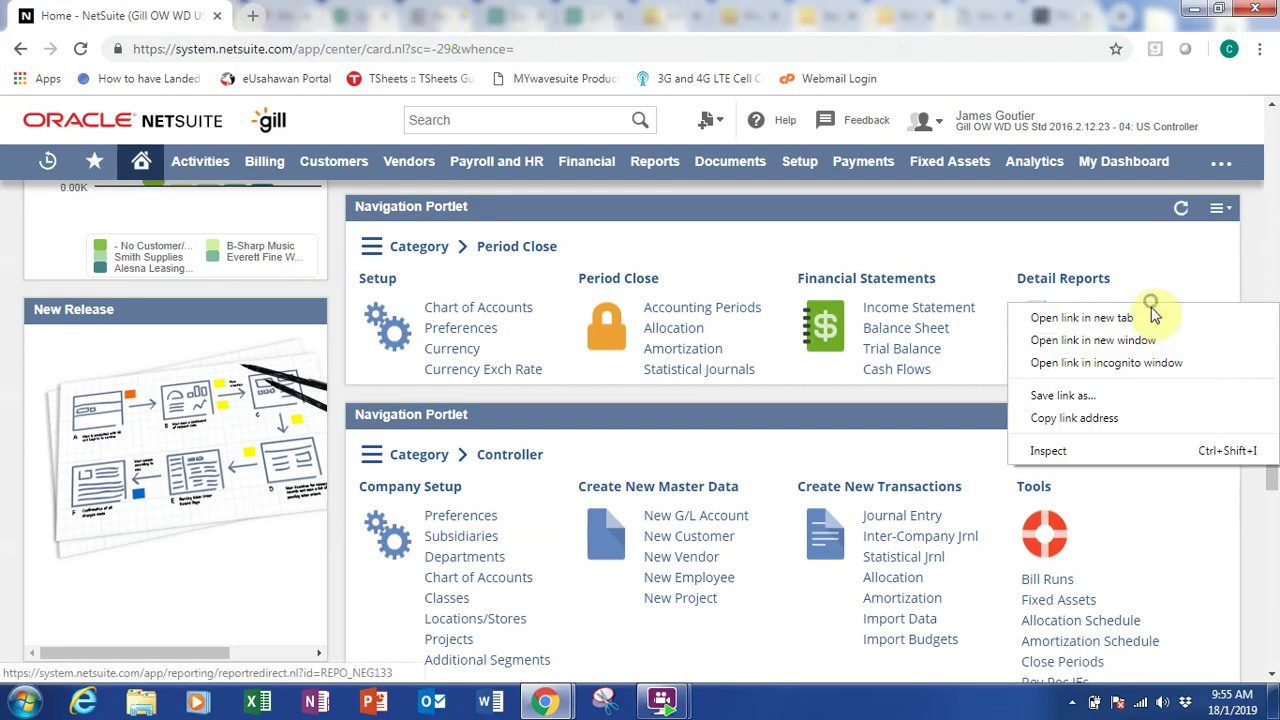
{"action": "left_click", "coordinate": [1154, 320]}
{"action": "right_click", "coordinate": [1152, 331]}
{"action": "left_click", "coordinate": [1152, 340]}
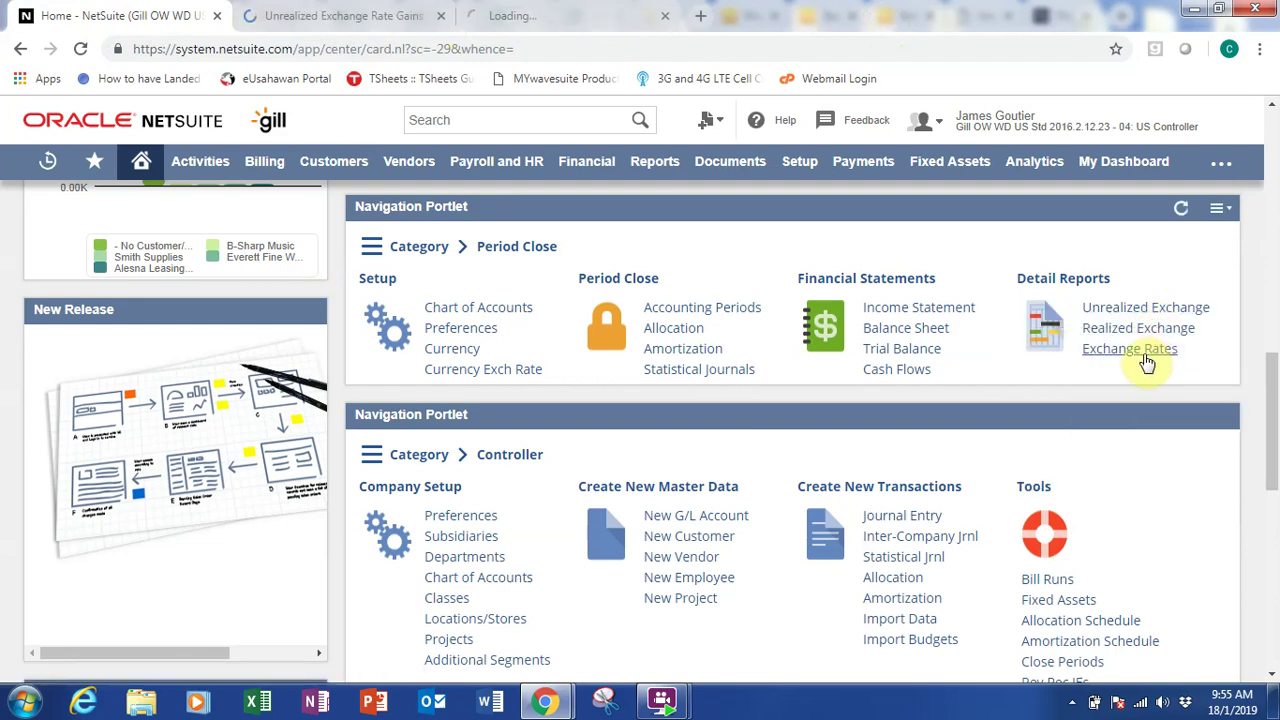
{"action": "left_click", "coordinate": [1143, 350]}
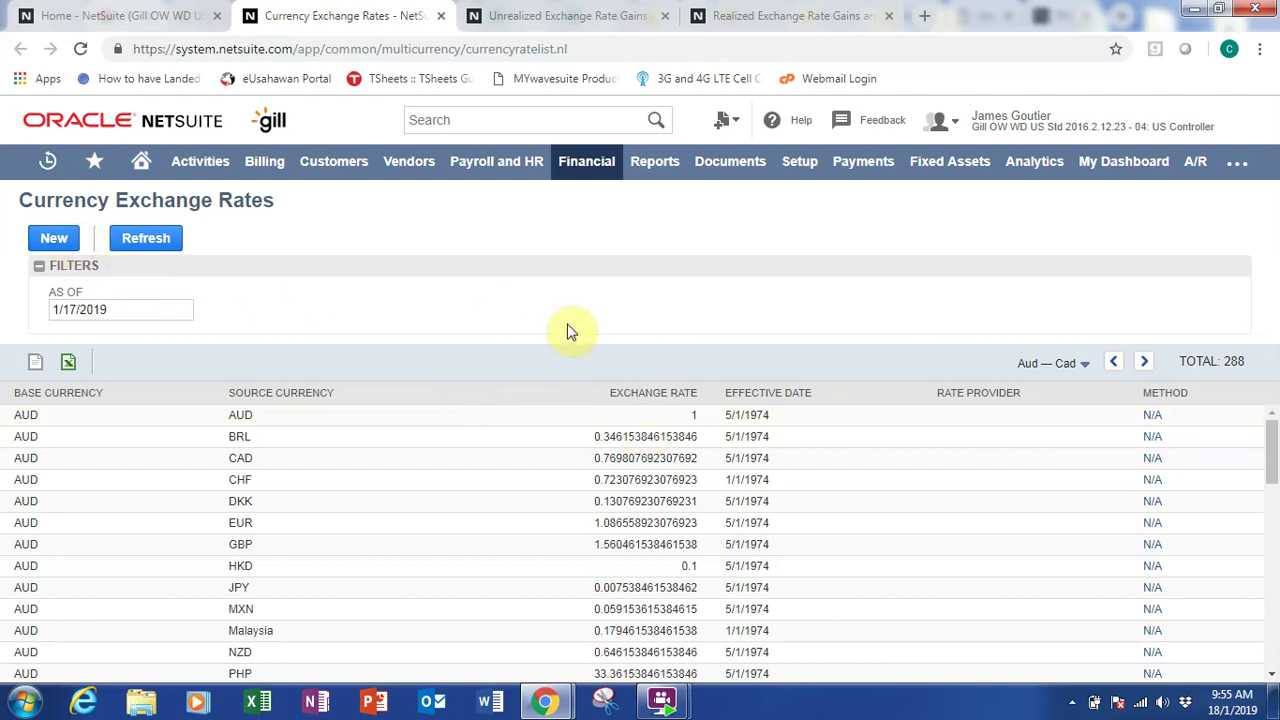
Step: Examine the unrealized and realized exchange rate gains and losses reports and go back to the currency exchange rates
{"action": "left_click", "coordinate": [527, 12]}
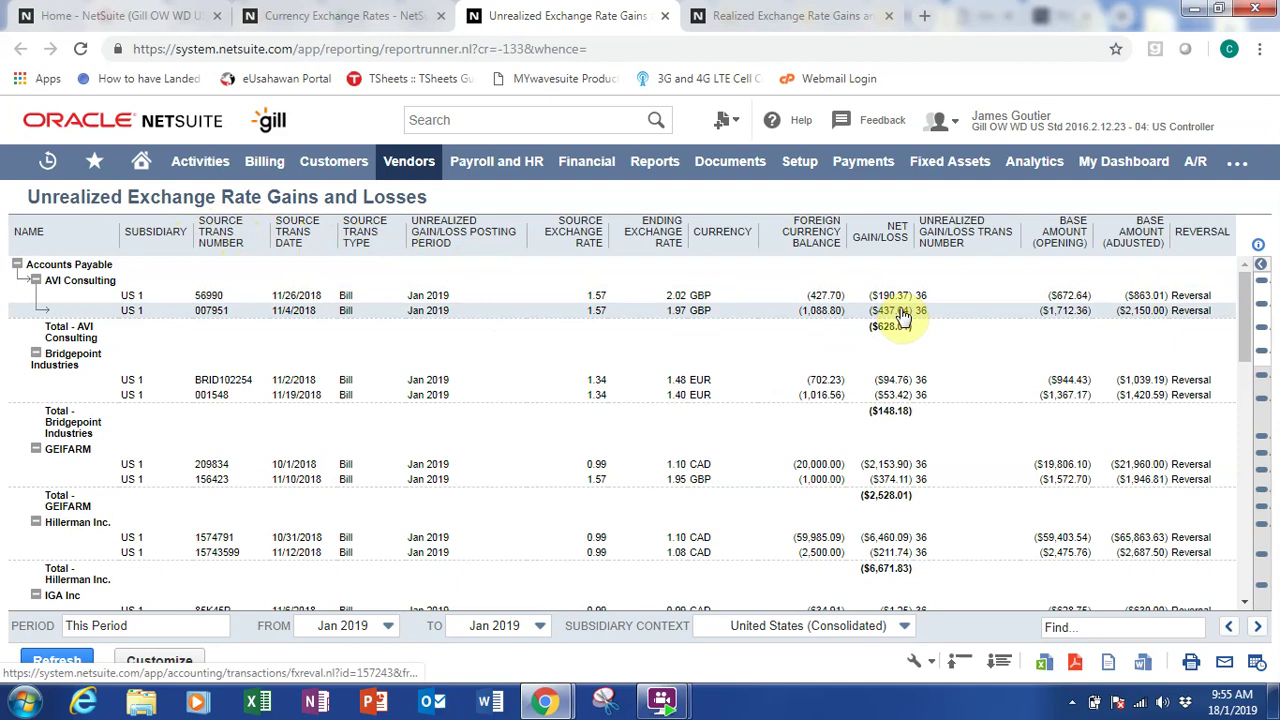
{"action": "left_click", "coordinate": [790, 12]}
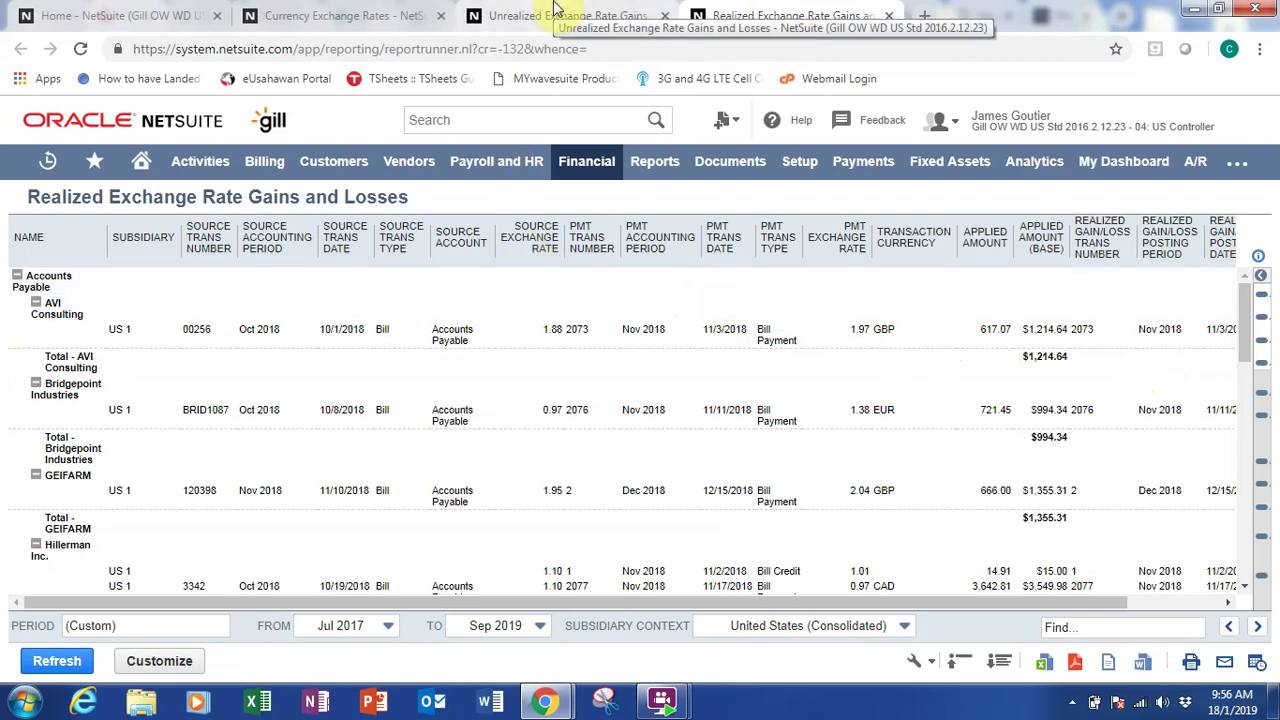
{"action": "left_click", "coordinate": [556, 8]}
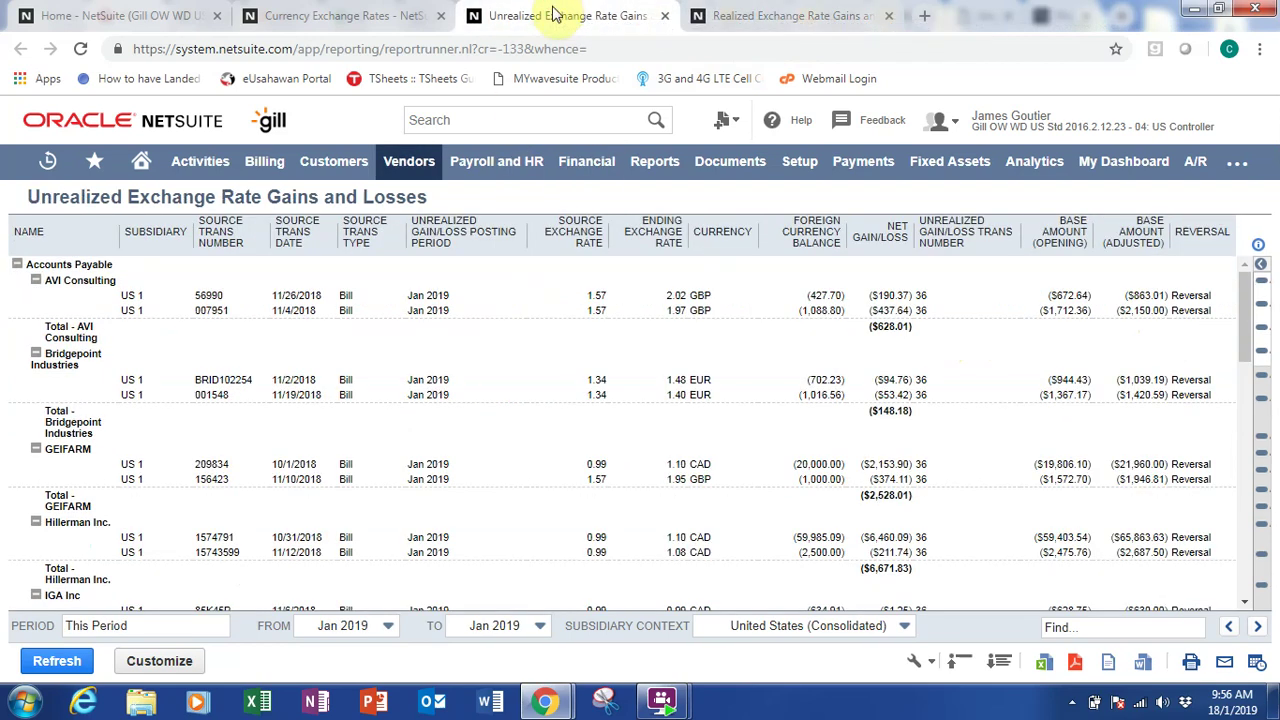
{"action": "left_click", "coordinate": [335, 15]}
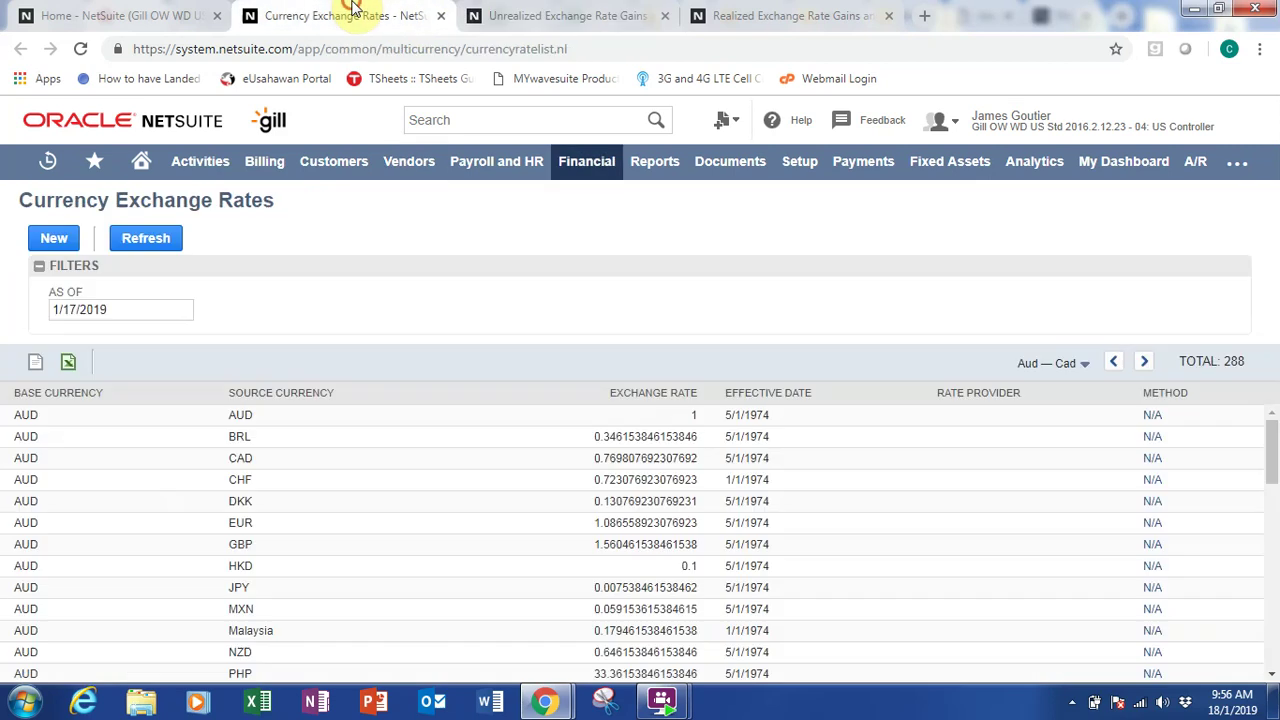
Step: Close both gains and losses reports and the currency exchange rates tab to return to the home dashboard
{"action": "left_click", "coordinate": [668, 17]}
{"action": "left_click", "coordinate": [668, 17]}
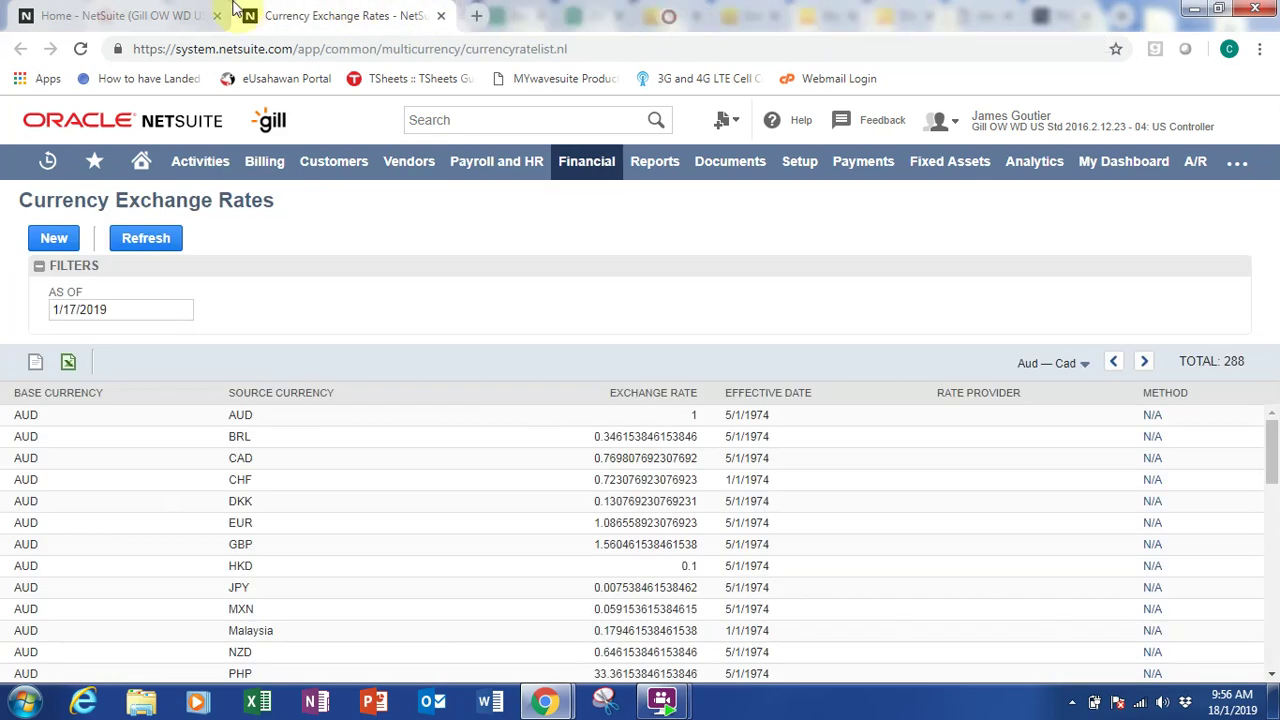
{"action": "left_click", "coordinate": [441, 17]}
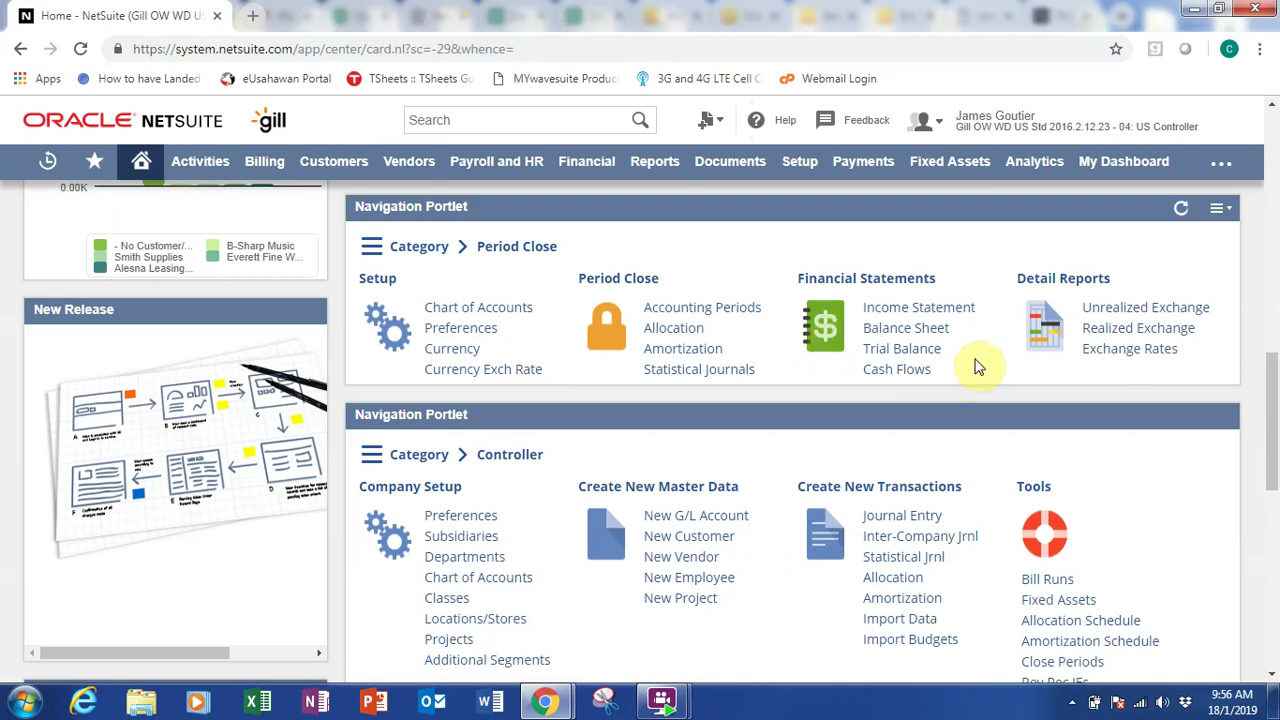
Step: Open the fixed assets list in a separate tab and switch to it
{"action": "mouse_move", "coordinate": [930, 187]}
{"action": "mouse_move", "coordinate": [994, 302]}
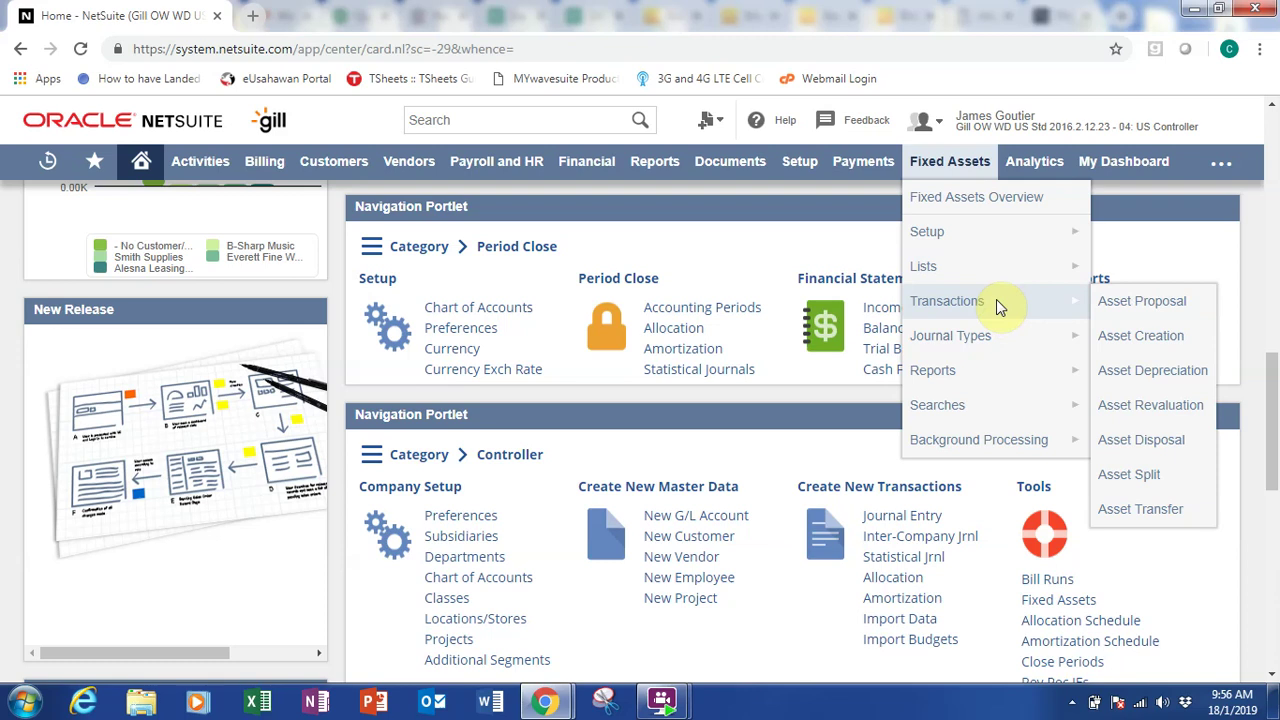
{"action": "mouse_move", "coordinate": [1058, 270]}
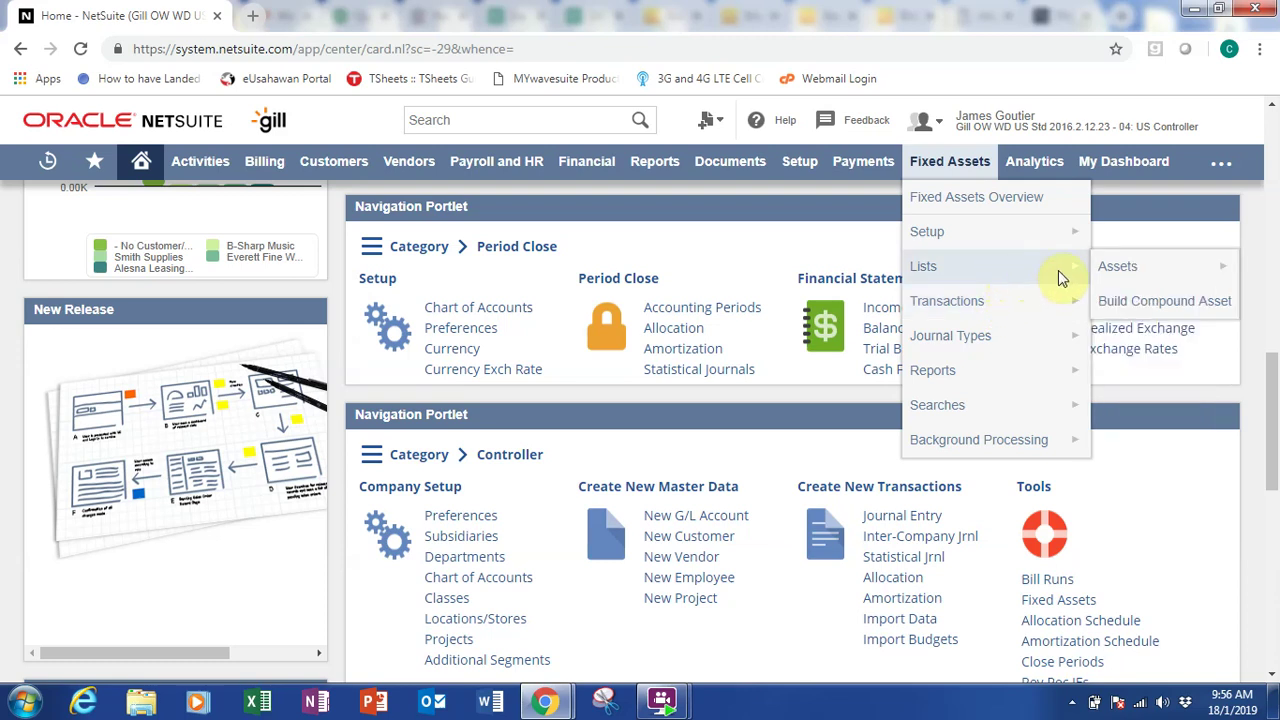
{"action": "right_click", "coordinate": [1125, 272]}
{"action": "left_click", "coordinate": [1150, 286]}
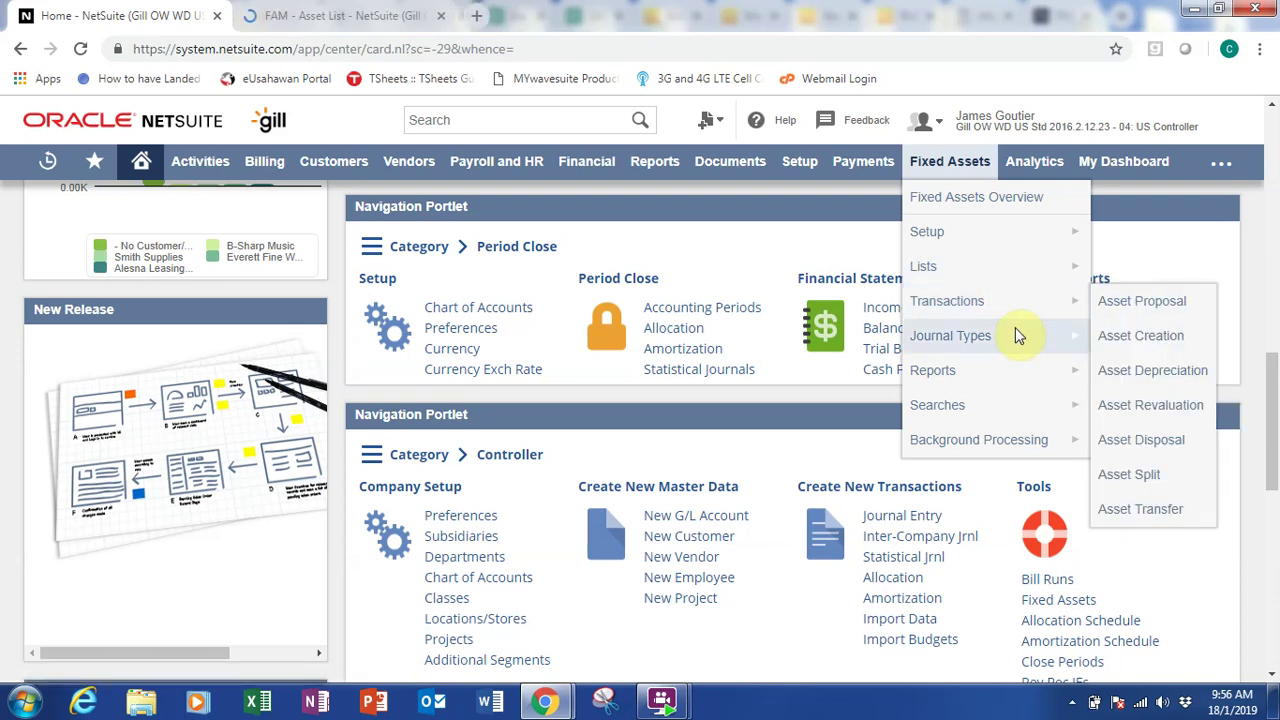
{"action": "mouse_move", "coordinate": [1017, 335]}
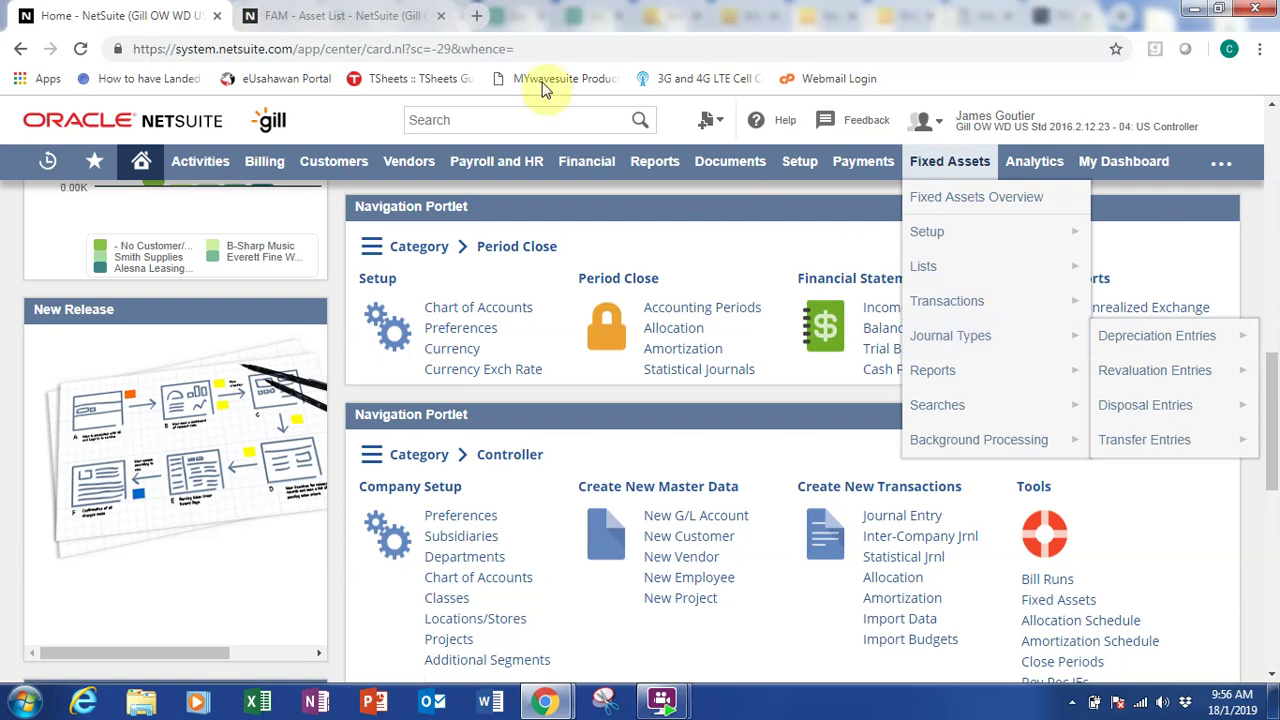
{"action": "left_click", "coordinate": [398, 16]}
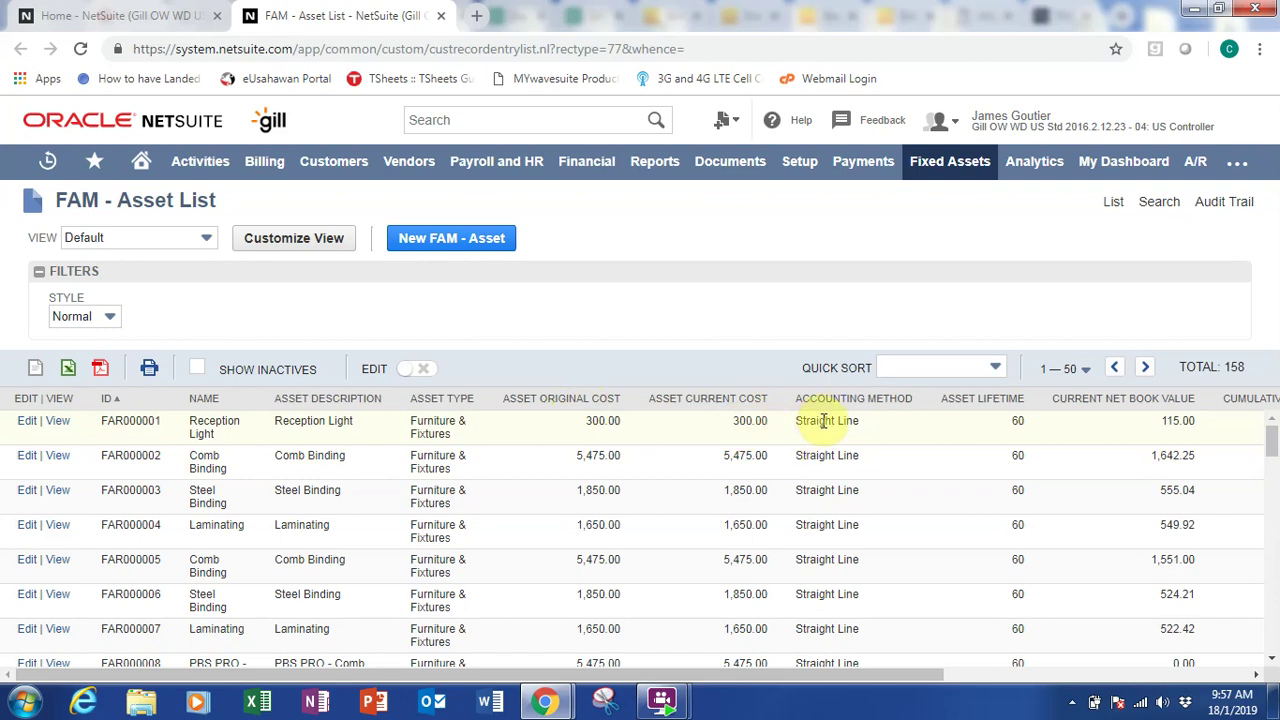
Step: Examine the asset list's columns across to status and quantity and return to the first columns
{"action": "left_click_drag", "start_coordinate": [855, 673], "coordinate": [1150, 686]}
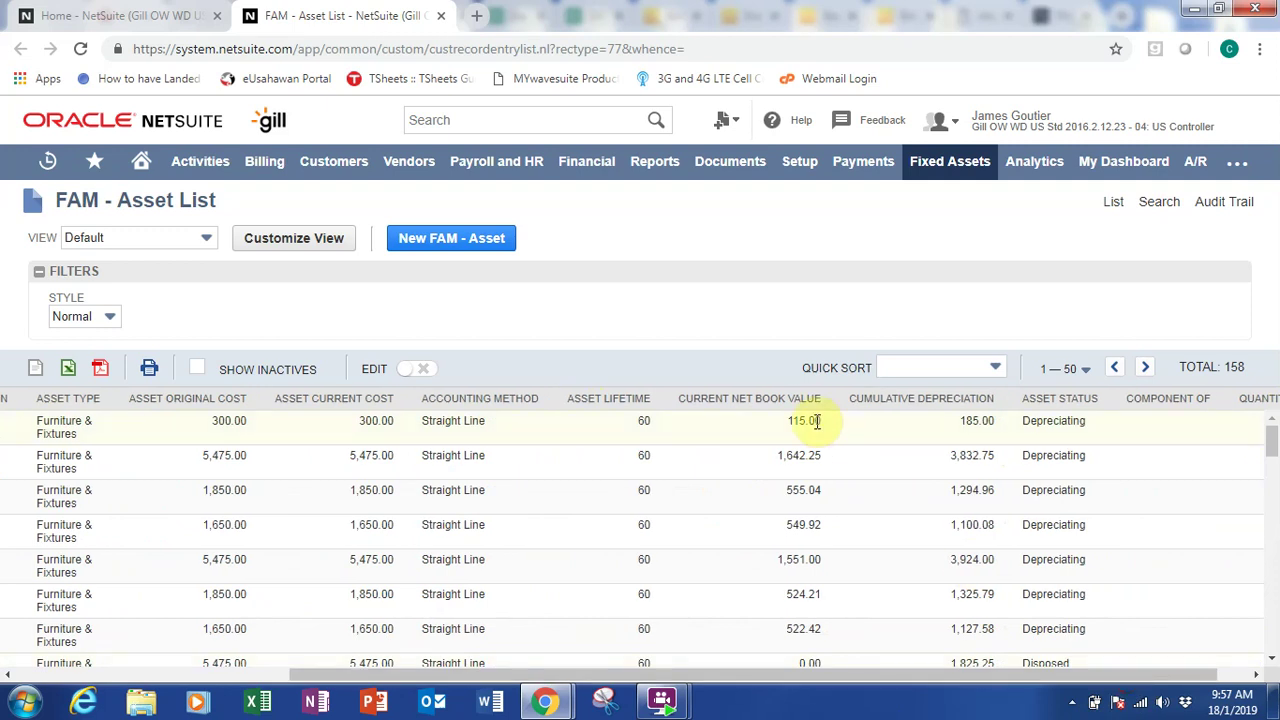
{"action": "left_click_drag", "start_coordinate": [1063, 680], "coordinate": [1123, 680]}
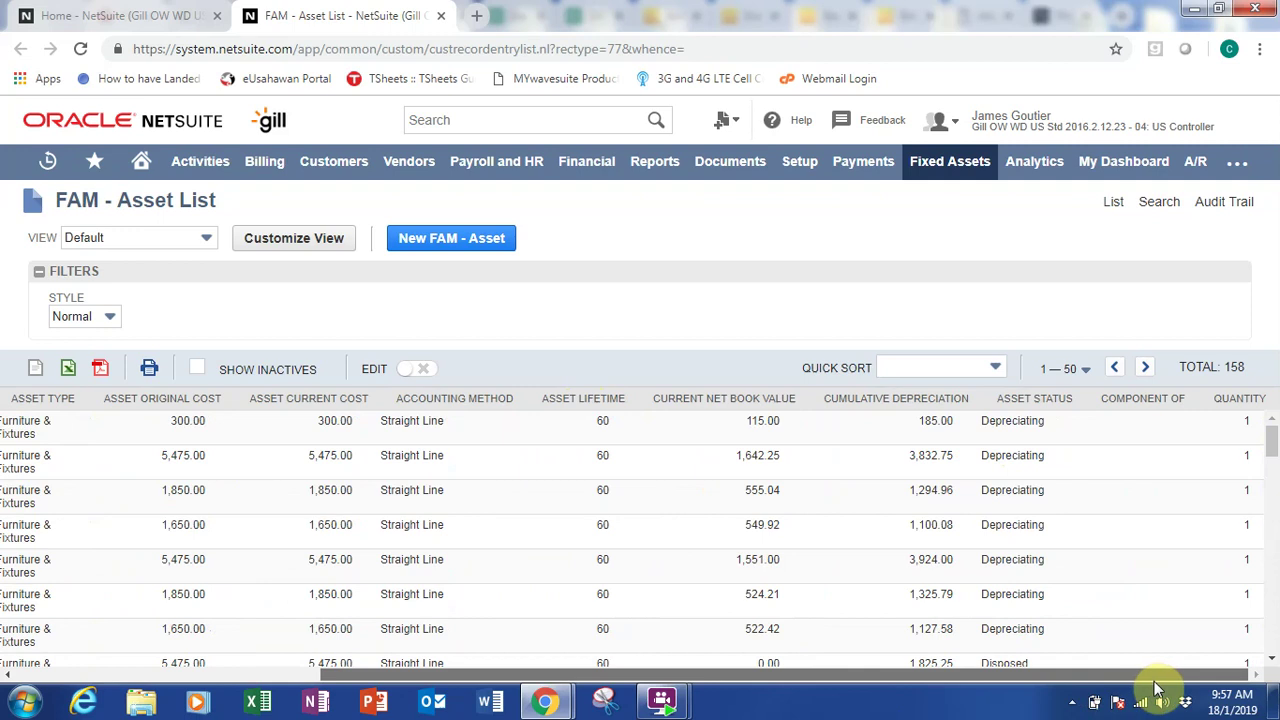
{"action": "left_click_drag", "start_coordinate": [1036, 674], "coordinate": [746, 662]}
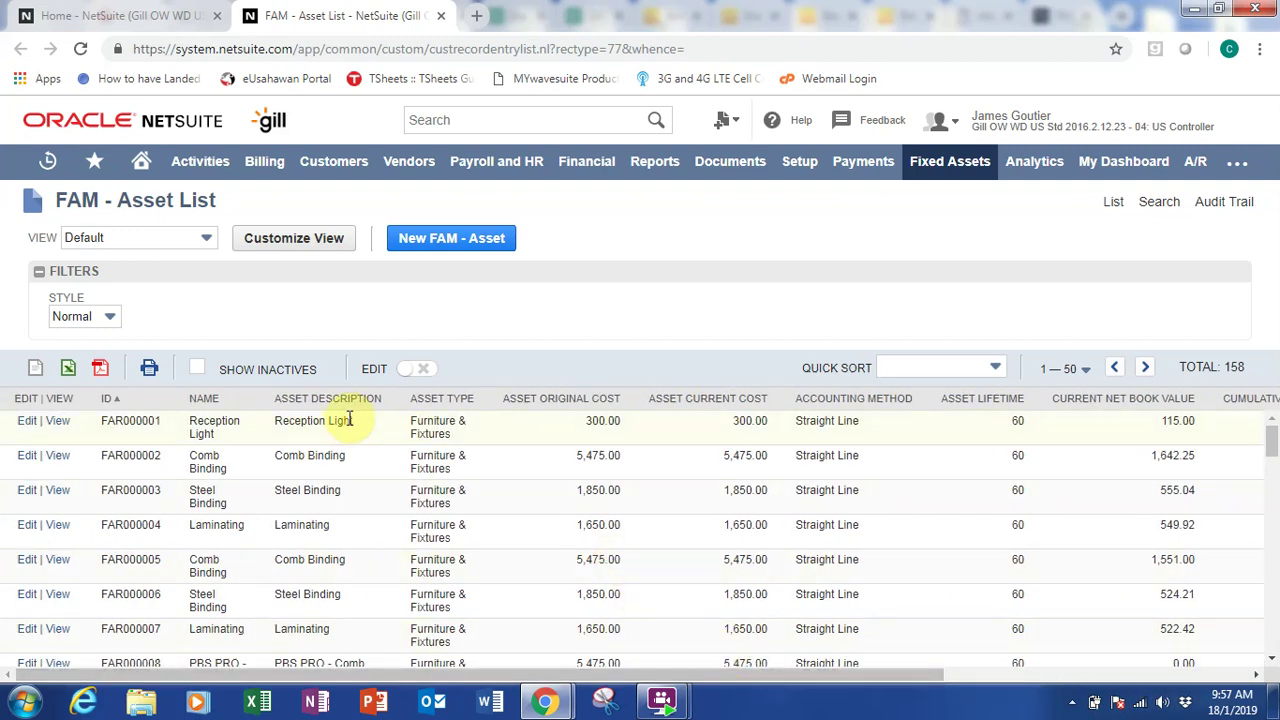
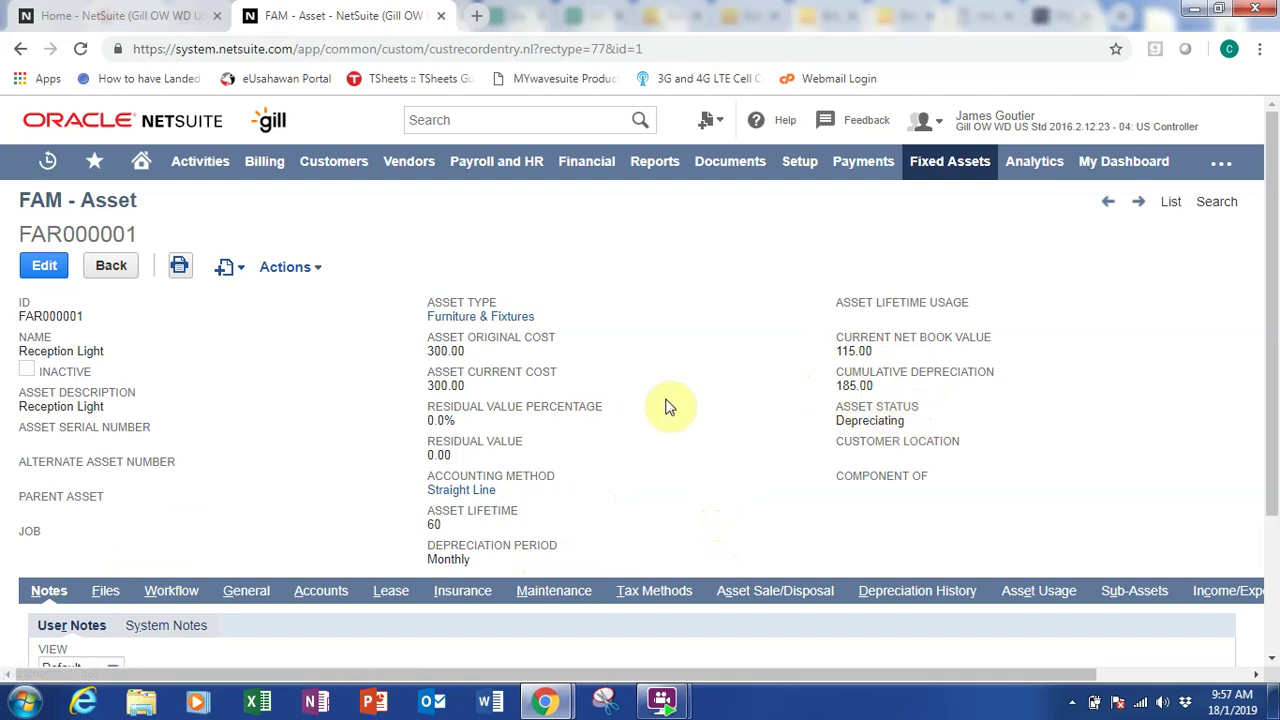
Step: Examine the Reception Light asset's notes, files, workflow and general details, including its subsidiary and depreciation dates
{"action": "left_click_drag", "start_coordinate": [1271, 363], "coordinate": [1275, 482]}
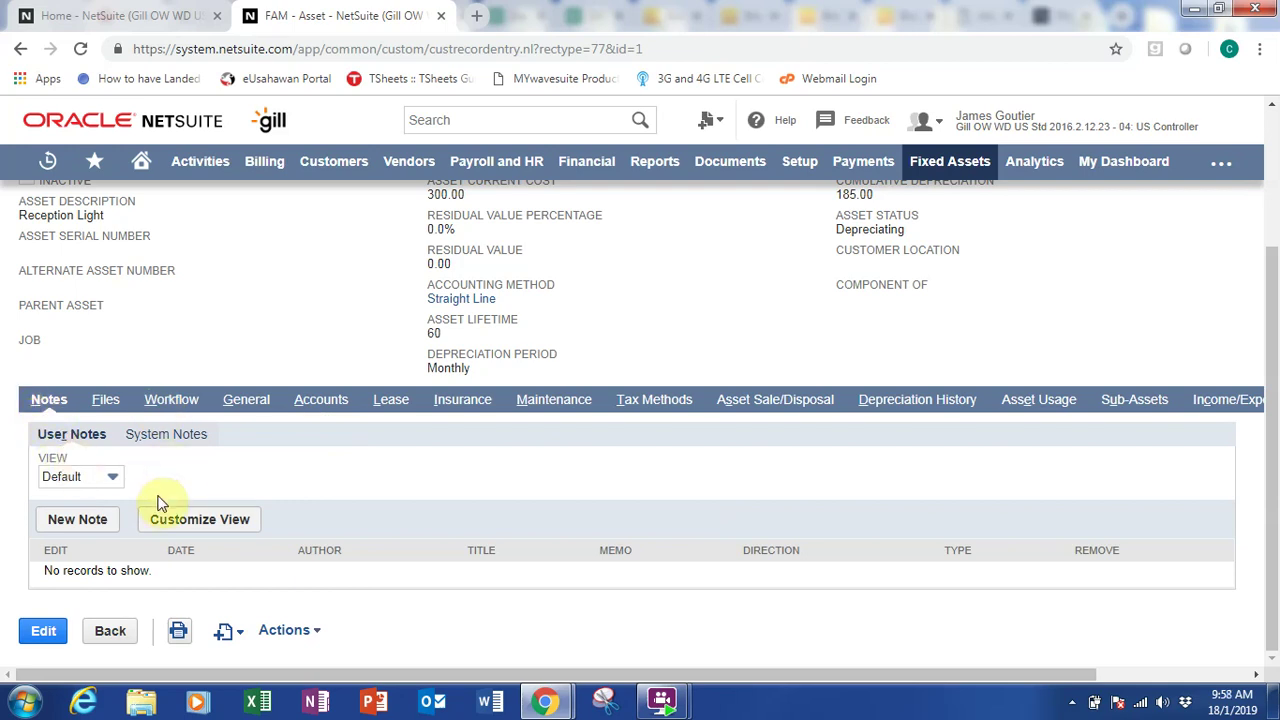
{"action": "left_click", "coordinate": [118, 402]}
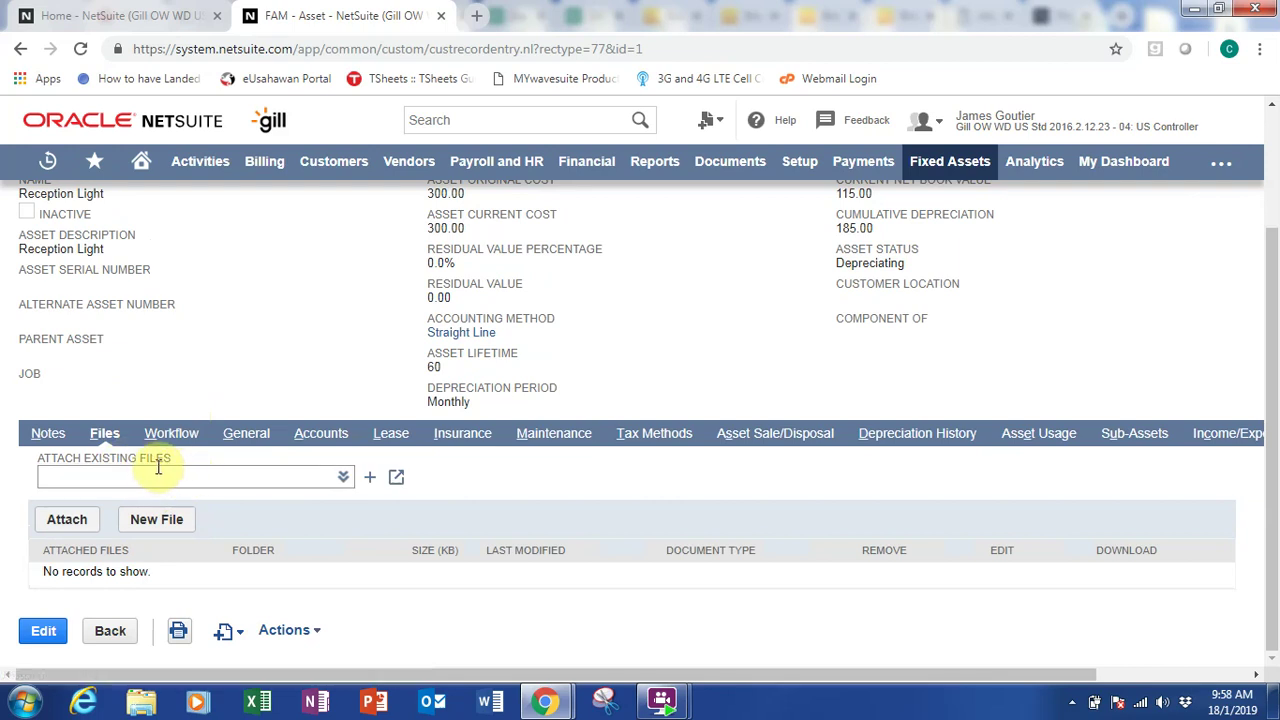
{"action": "left_click", "coordinate": [168, 433]}
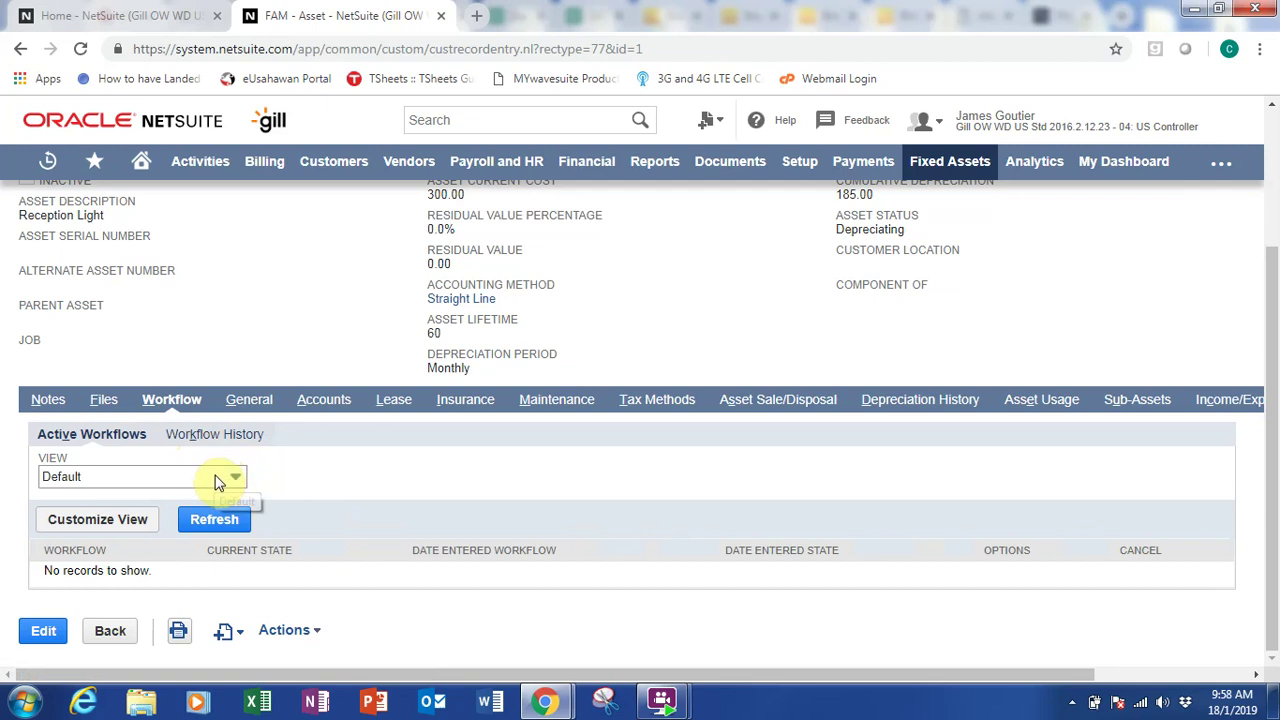
{"action": "left_click", "coordinate": [245, 401]}
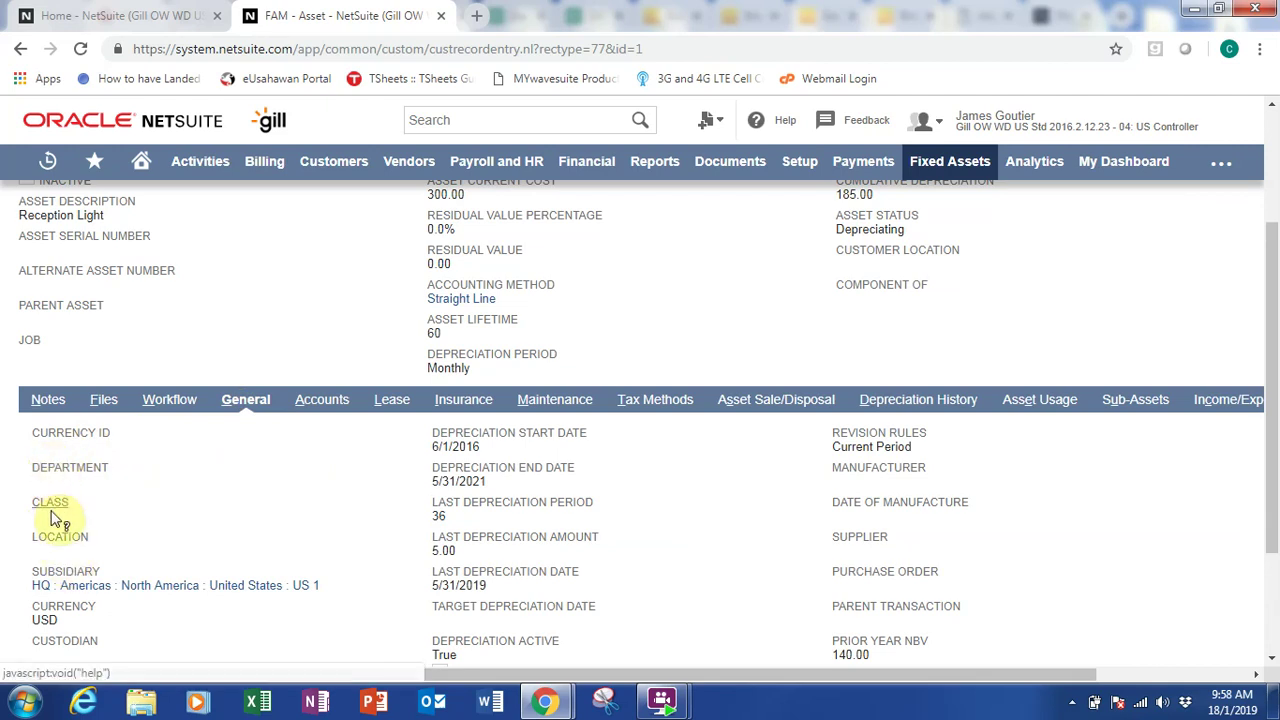
{"action": "scroll", "coordinate": [255, 510], "scroll_direction": "down", "scroll_amount": 1}
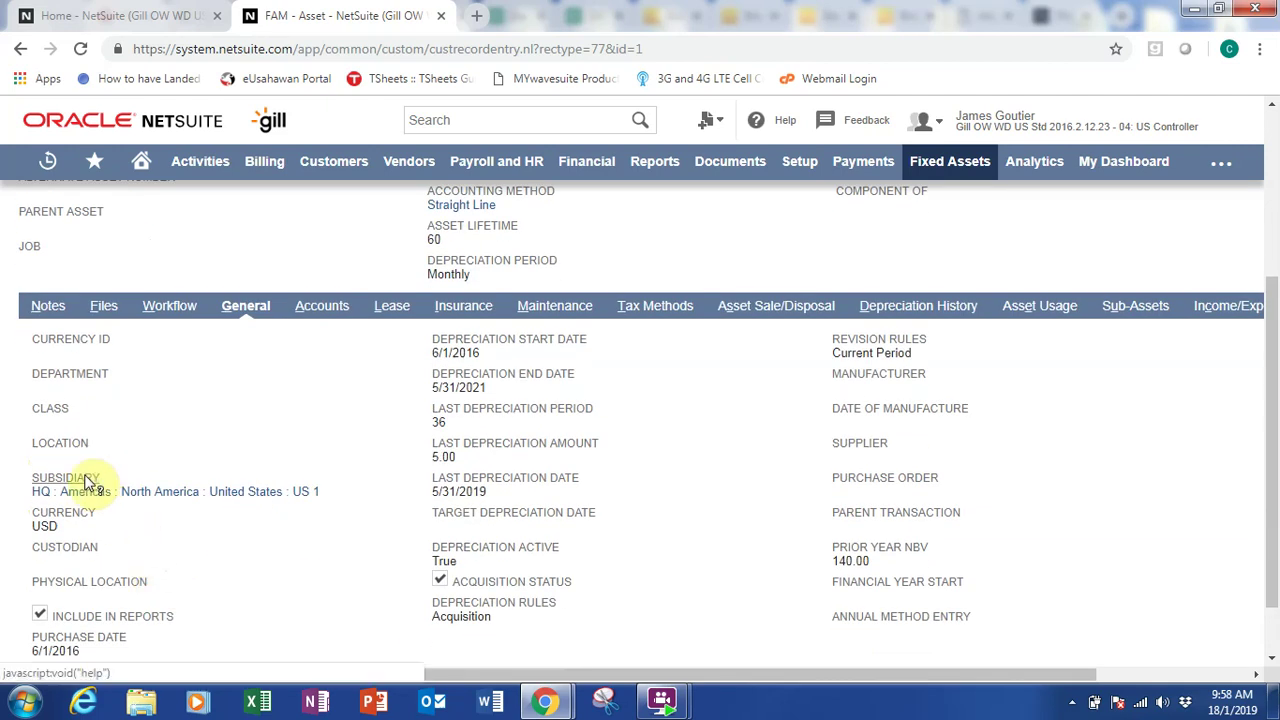
{"action": "scroll", "coordinate": [240, 497], "scroll_direction": "down", "scroll_amount": 1}
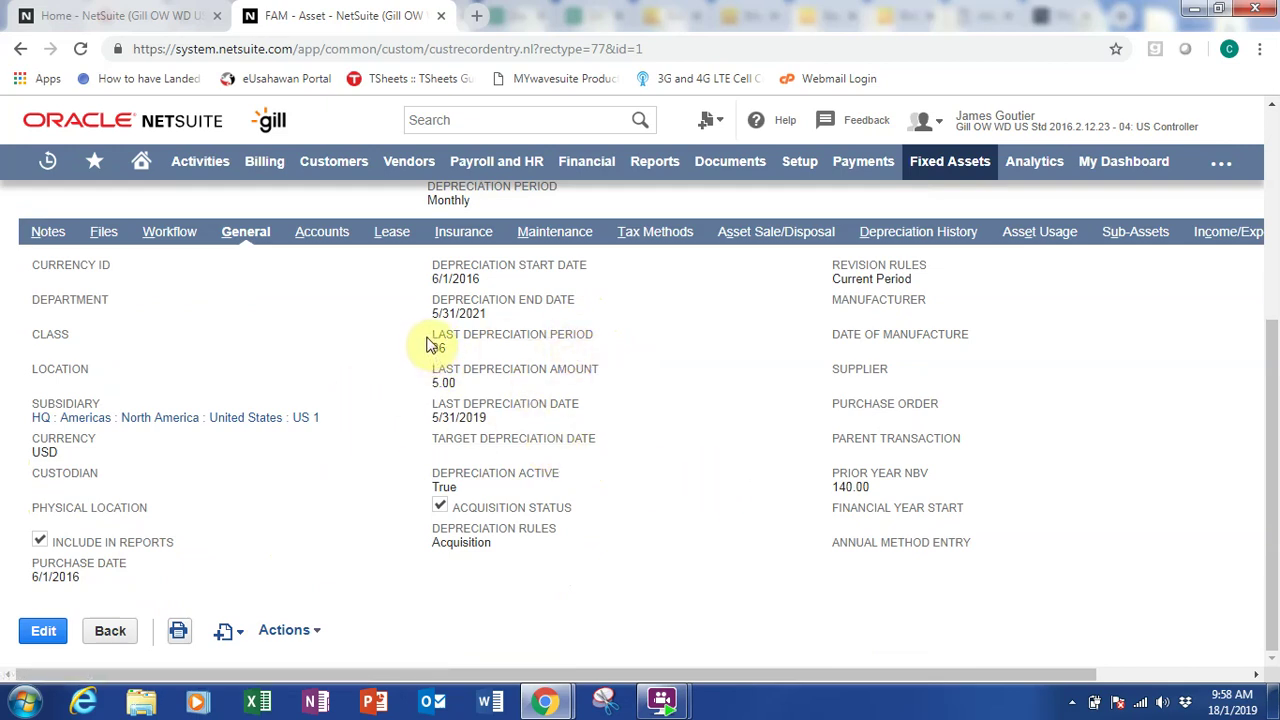
Step: Review the asset's accounts, lease, insurance, maintenance, tax methods and sale/disposal information
{"action": "left_click", "coordinate": [318, 237]}
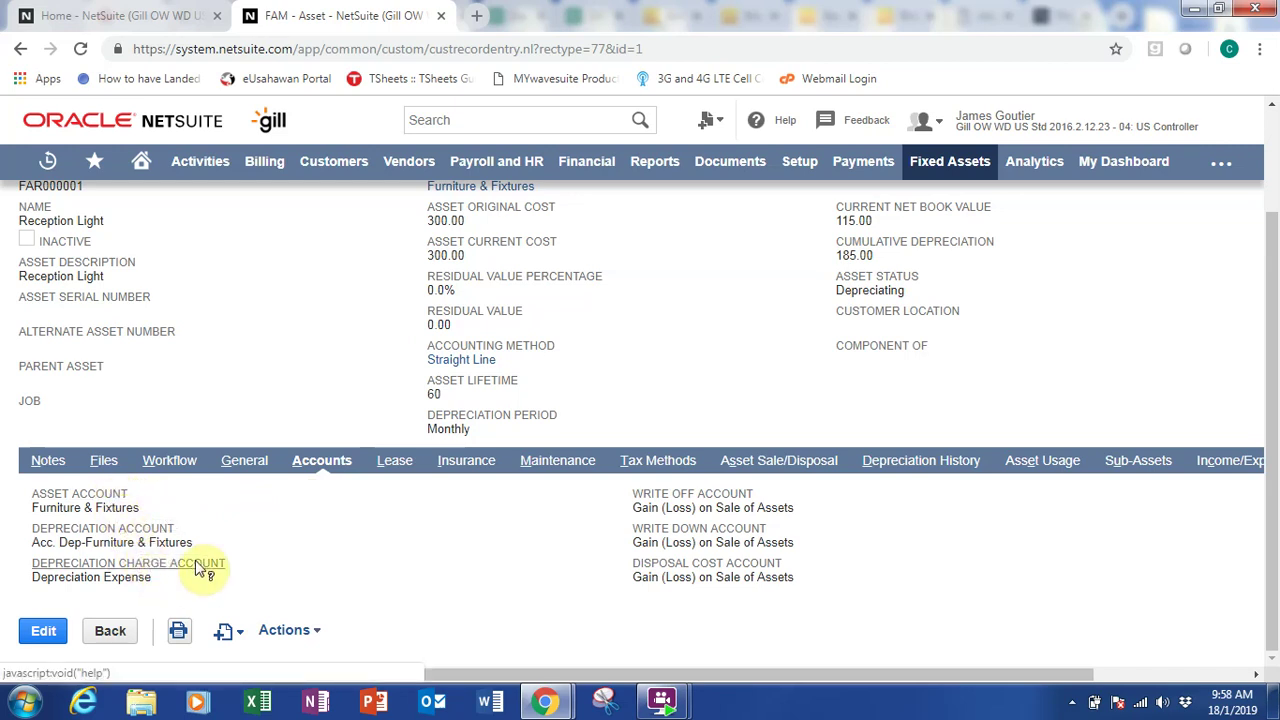
{"action": "left_click", "coordinate": [390, 462]}
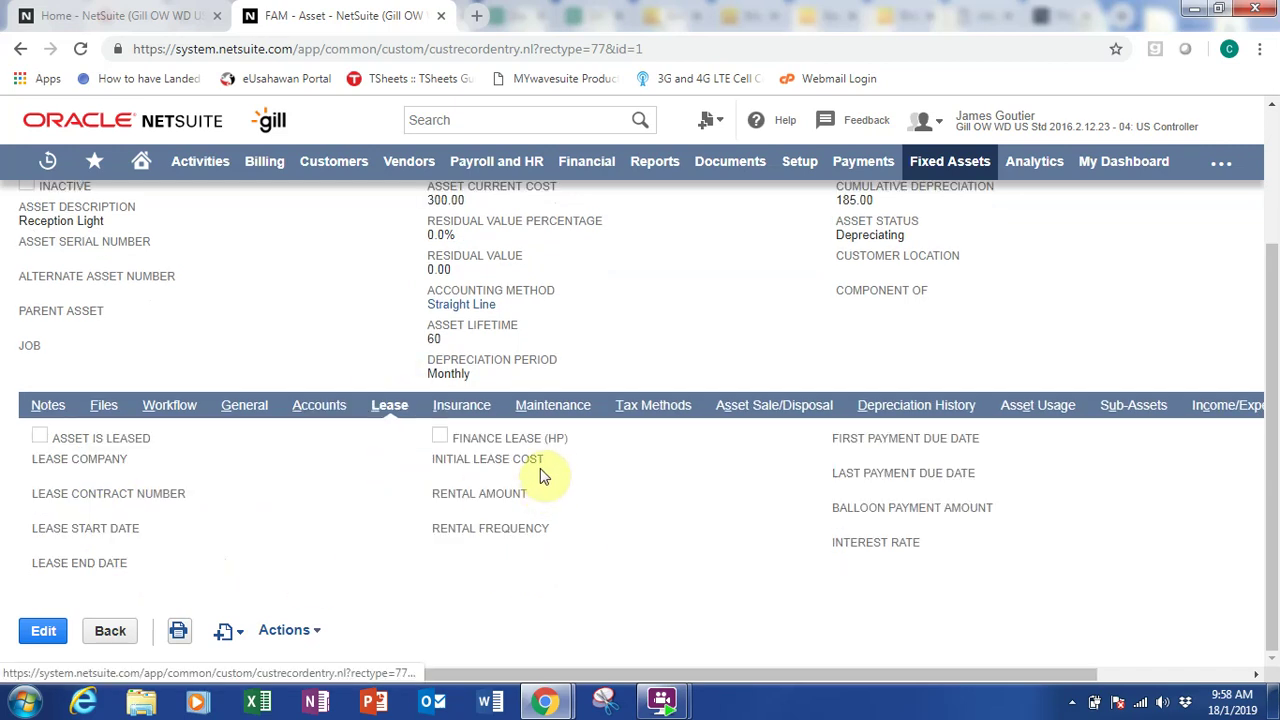
{"action": "left_click", "coordinate": [447, 410]}
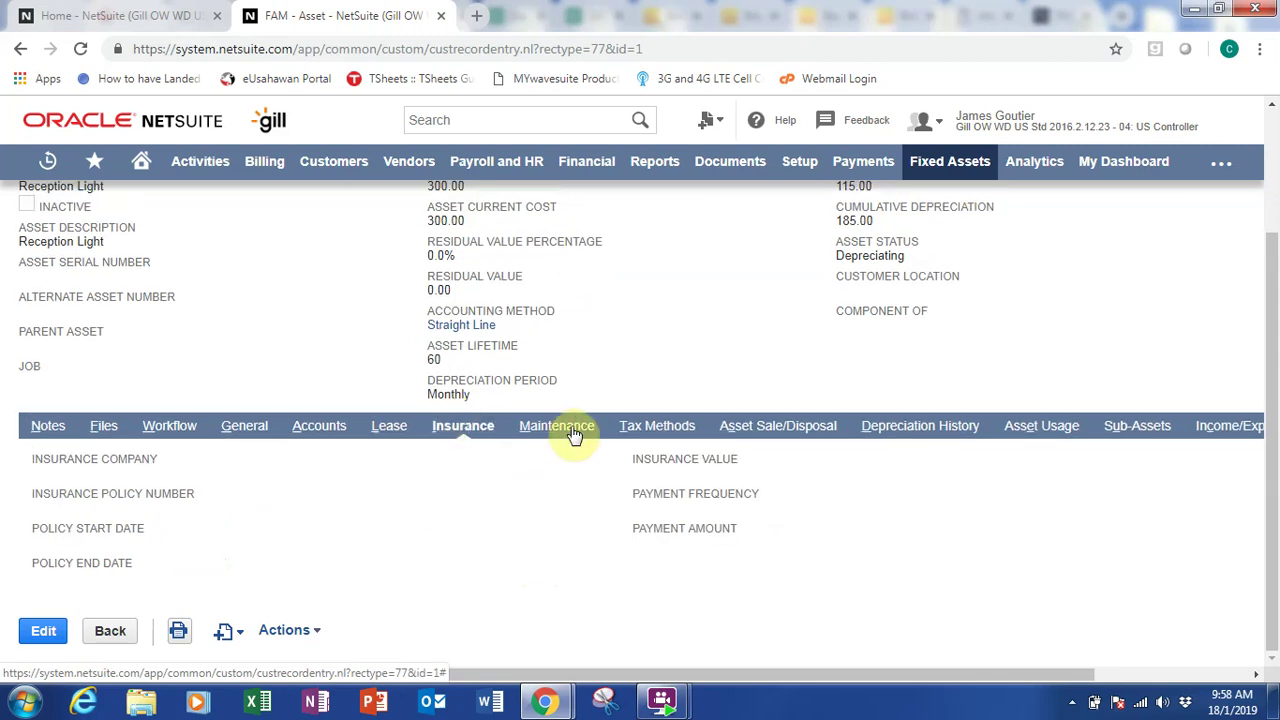
{"action": "left_click", "coordinate": [576, 432]}
{"action": "left_click", "coordinate": [652, 372]}
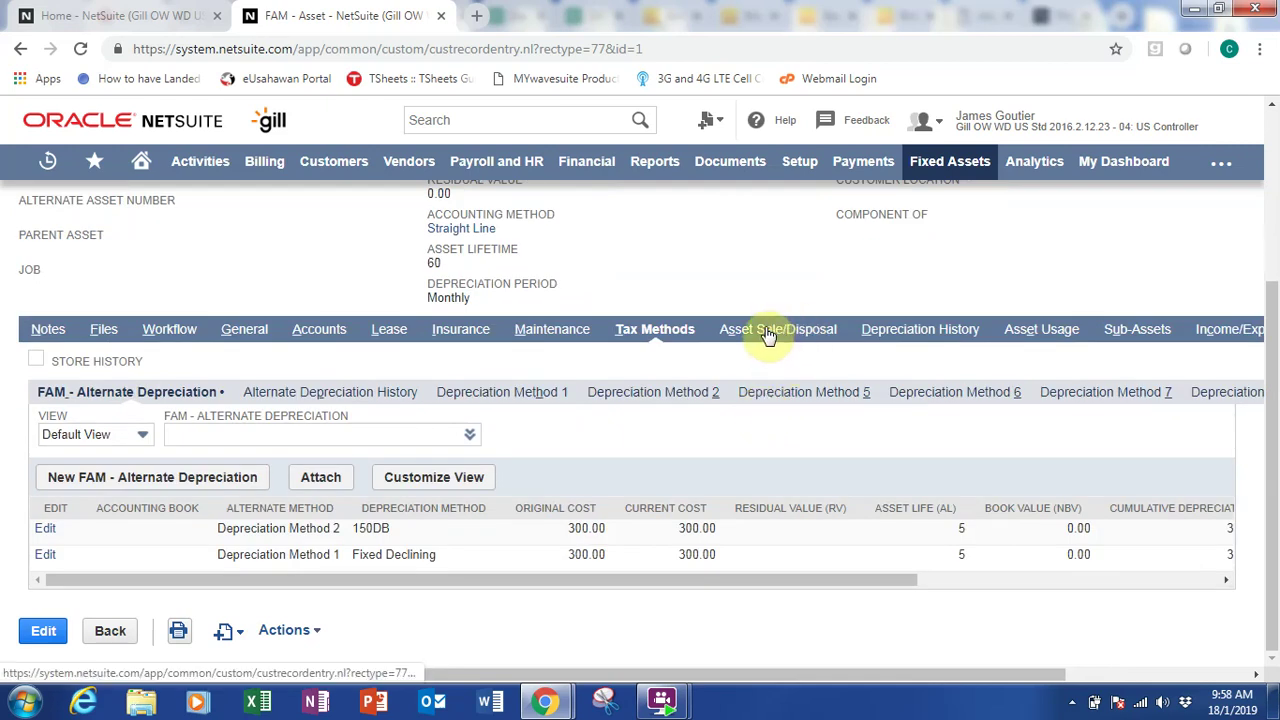
{"action": "left_click", "coordinate": [772, 330]}
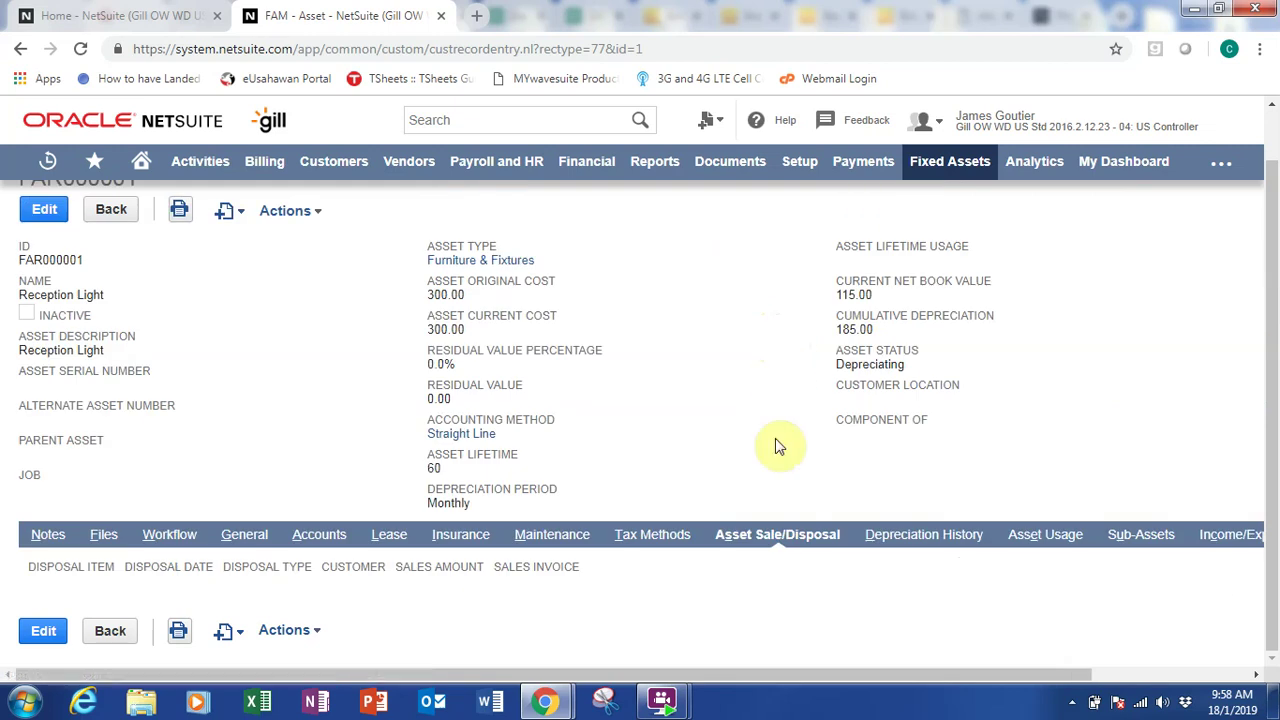
Step: Examine the asset's depreciation history and its posting journals, and check the remaining record sections through Components
{"action": "left_click", "coordinate": [944, 540]}
{"action": "scroll", "coordinate": [908, 620], "scroll_direction": "down", "scroll_amount": 3}
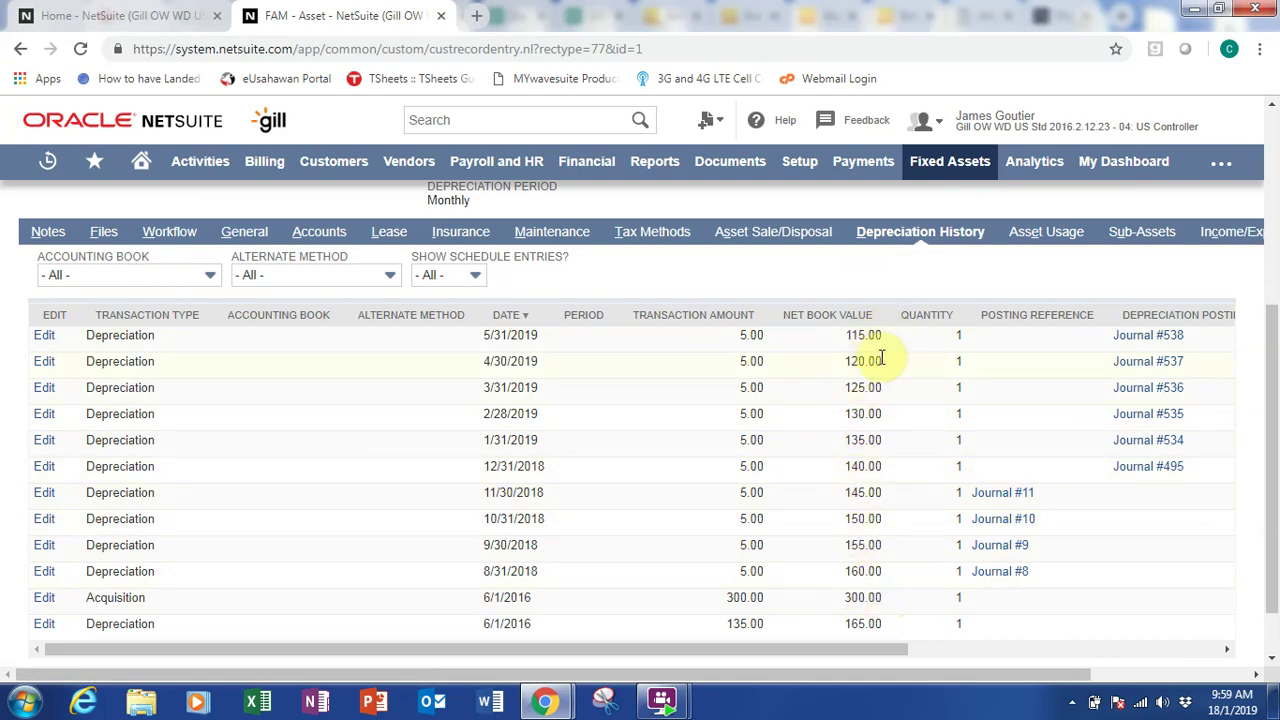
{"action": "scroll", "coordinate": [1035, 348], "scroll_direction": "up", "scroll_amount": 1}
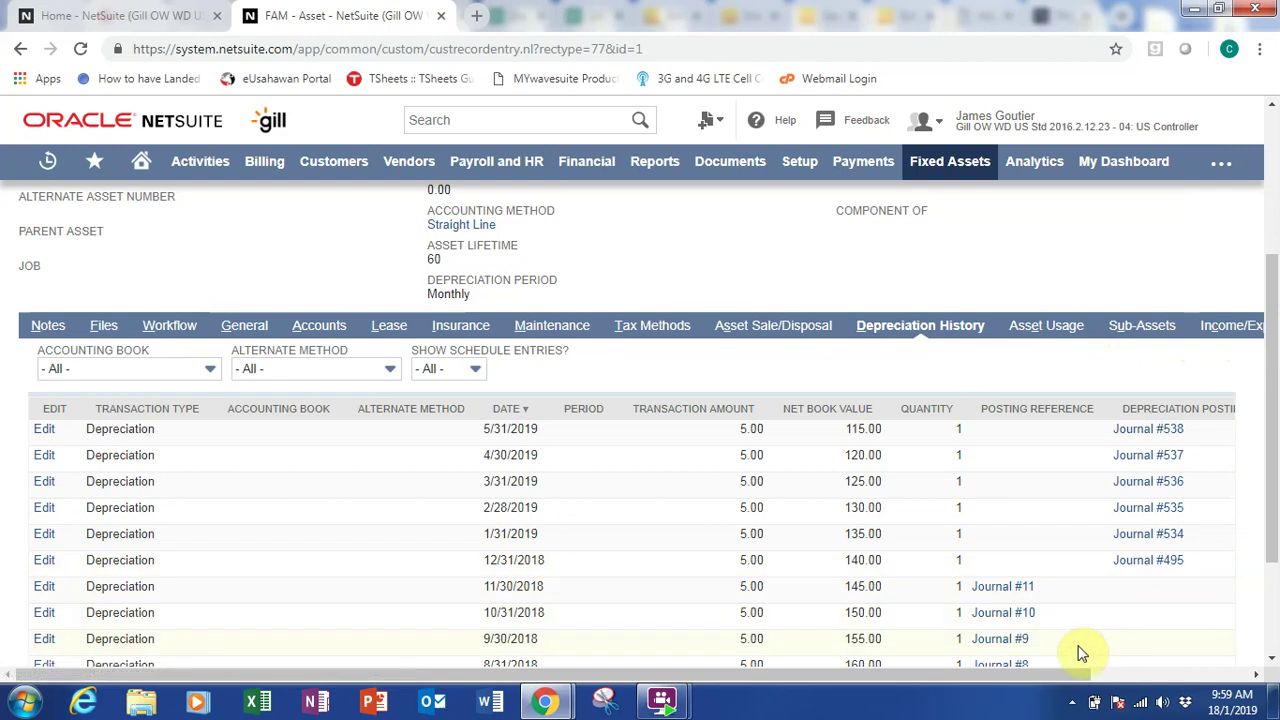
{"action": "left_click_drag", "start_coordinate": [1063, 676], "coordinate": [1220, 677]}
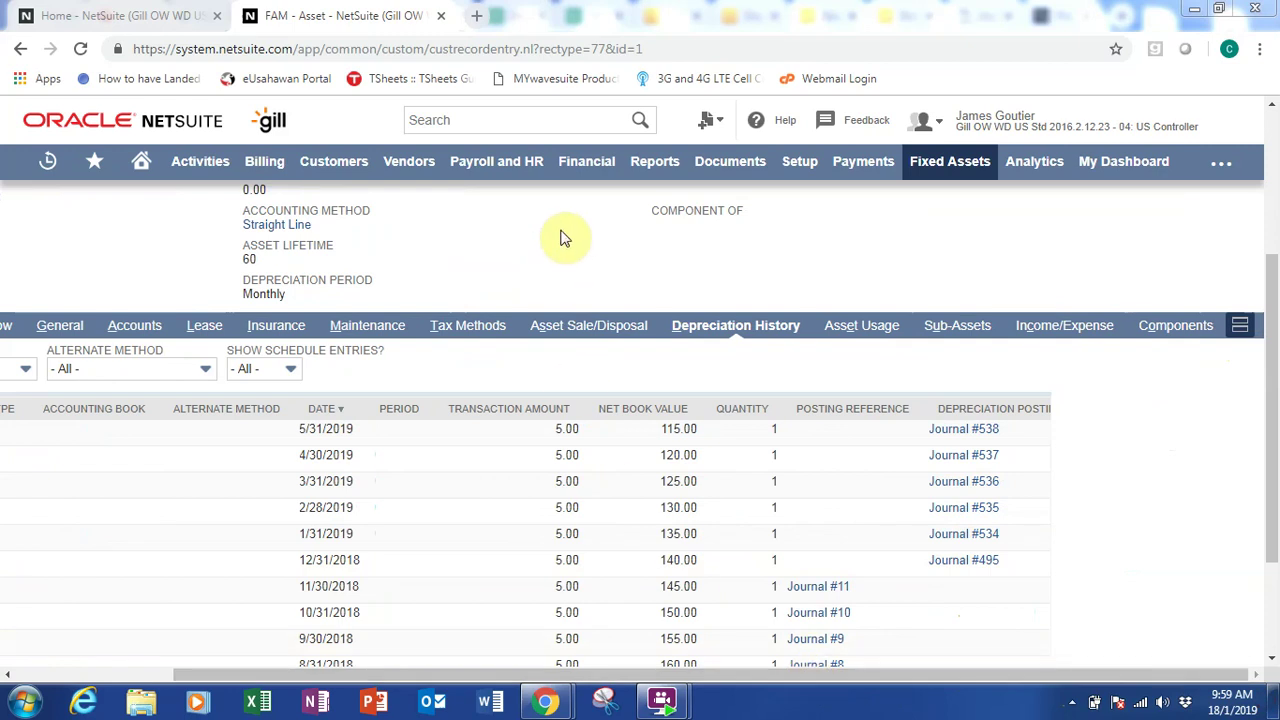
Step: Return to the home dashboard and open the new journal entry and inter-company journal forms in separate tabs, showing the journal entry form
{"action": "left_click", "coordinate": [88, 12]}
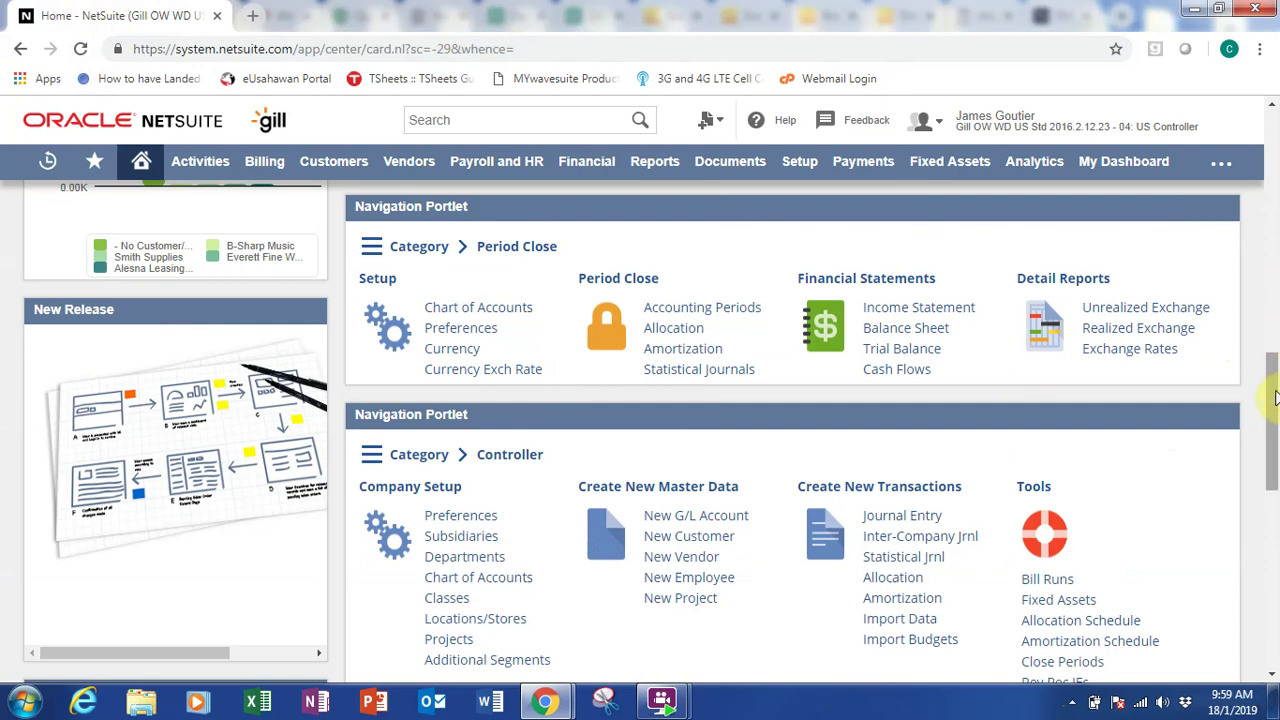
{"action": "left_click_drag", "start_coordinate": [1275, 397], "coordinate": [1275, 425]}
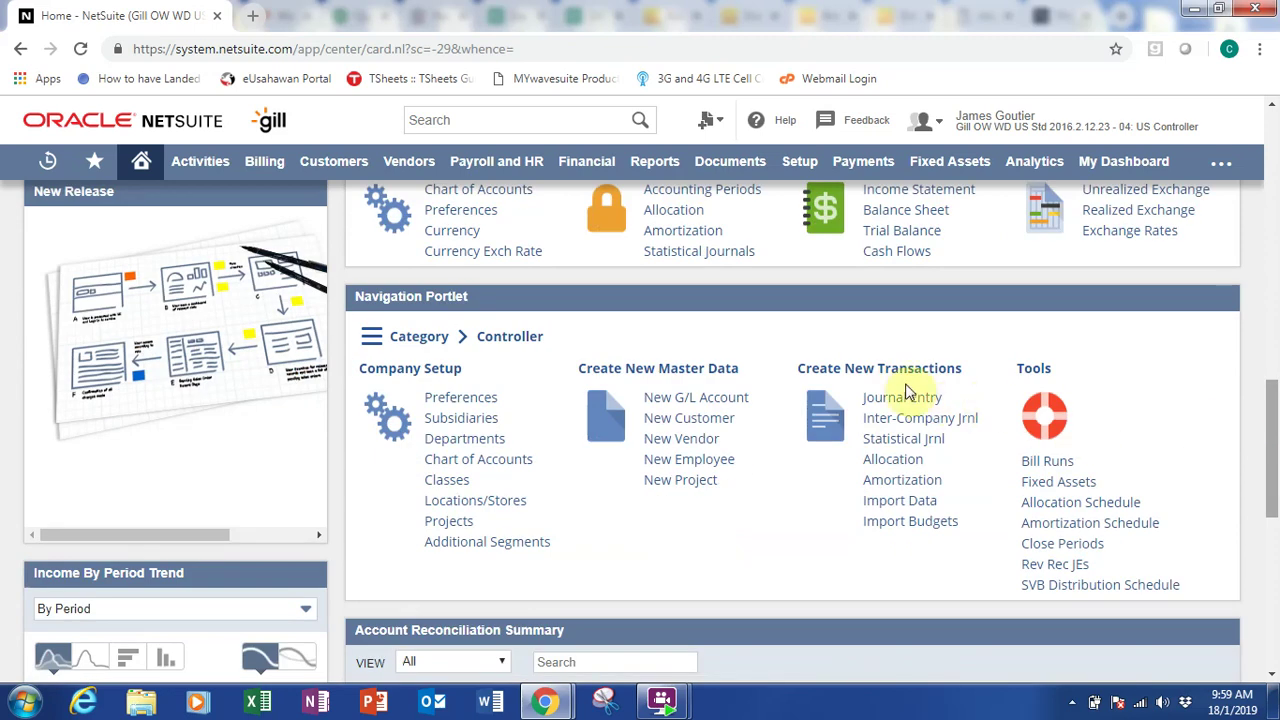
{"action": "right_click", "coordinate": [912, 405]}
{"action": "left_click", "coordinate": [941, 427]}
{"action": "left_click", "coordinate": [910, 397]}
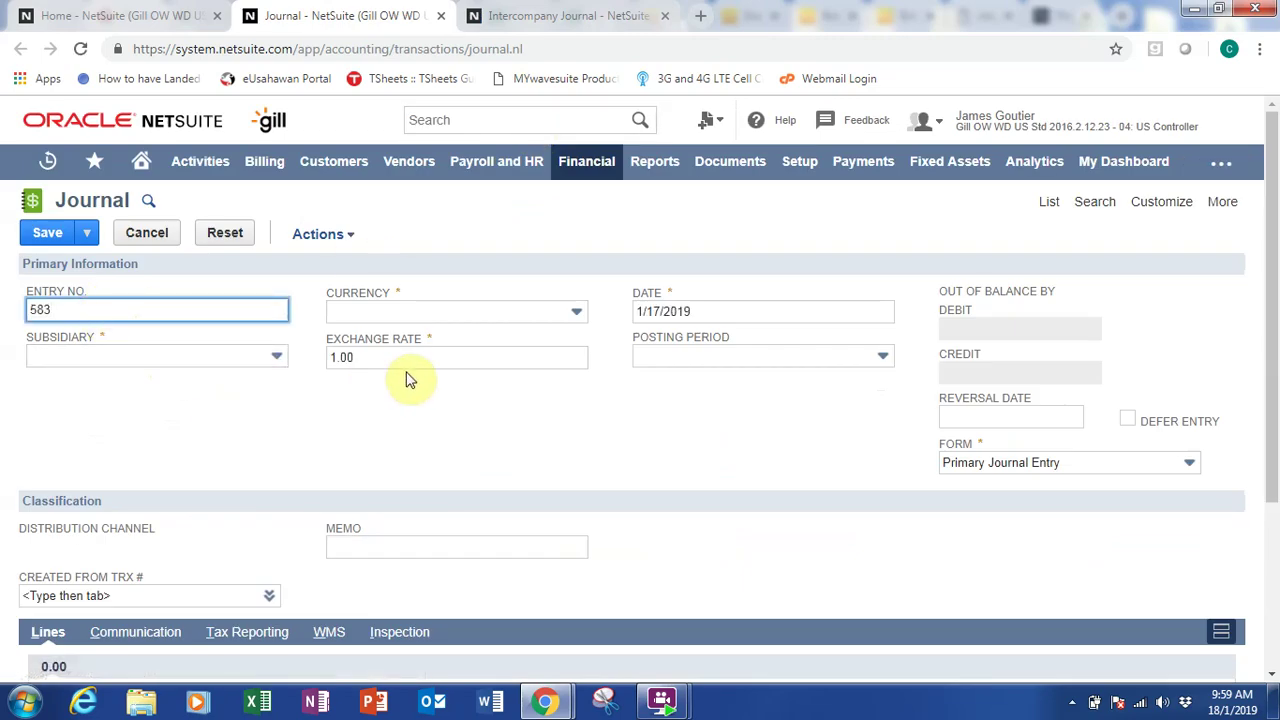
Step: Examine the journal form's currency, date and classification fields and its account lines without entering anything
{"action": "left_click", "coordinate": [503, 318]}
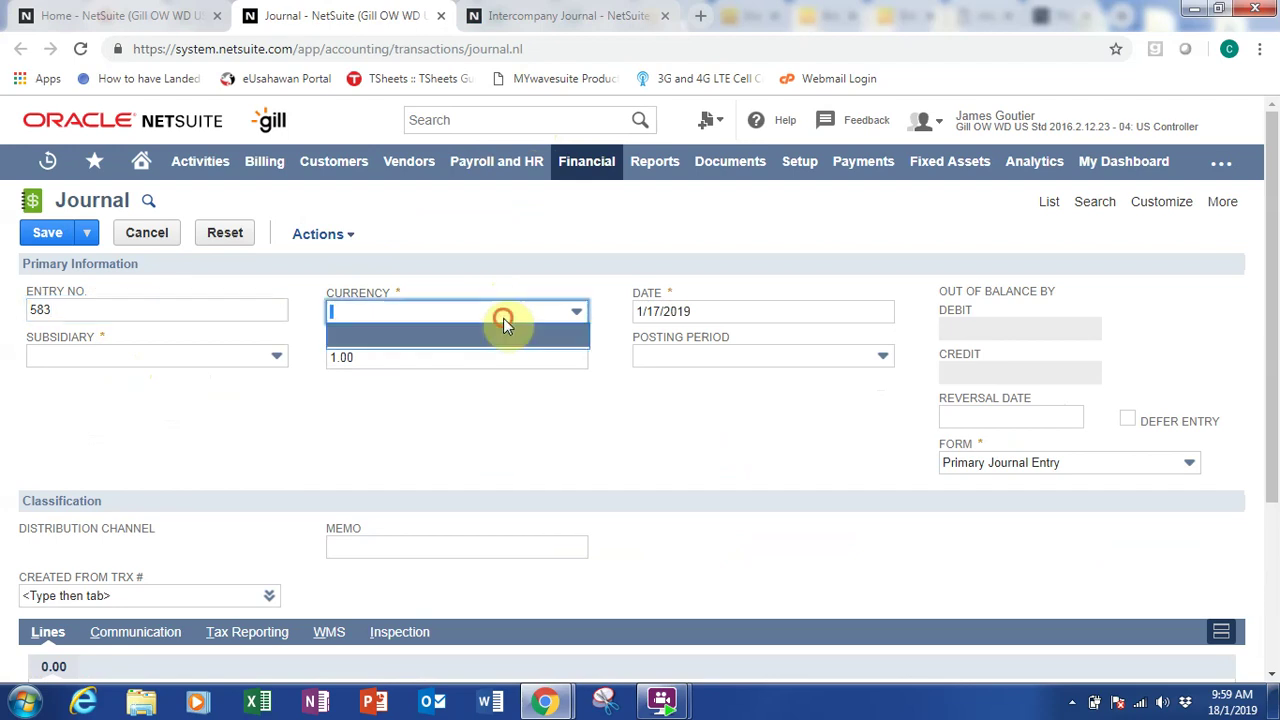
{"action": "left_click", "coordinate": [490, 434]}
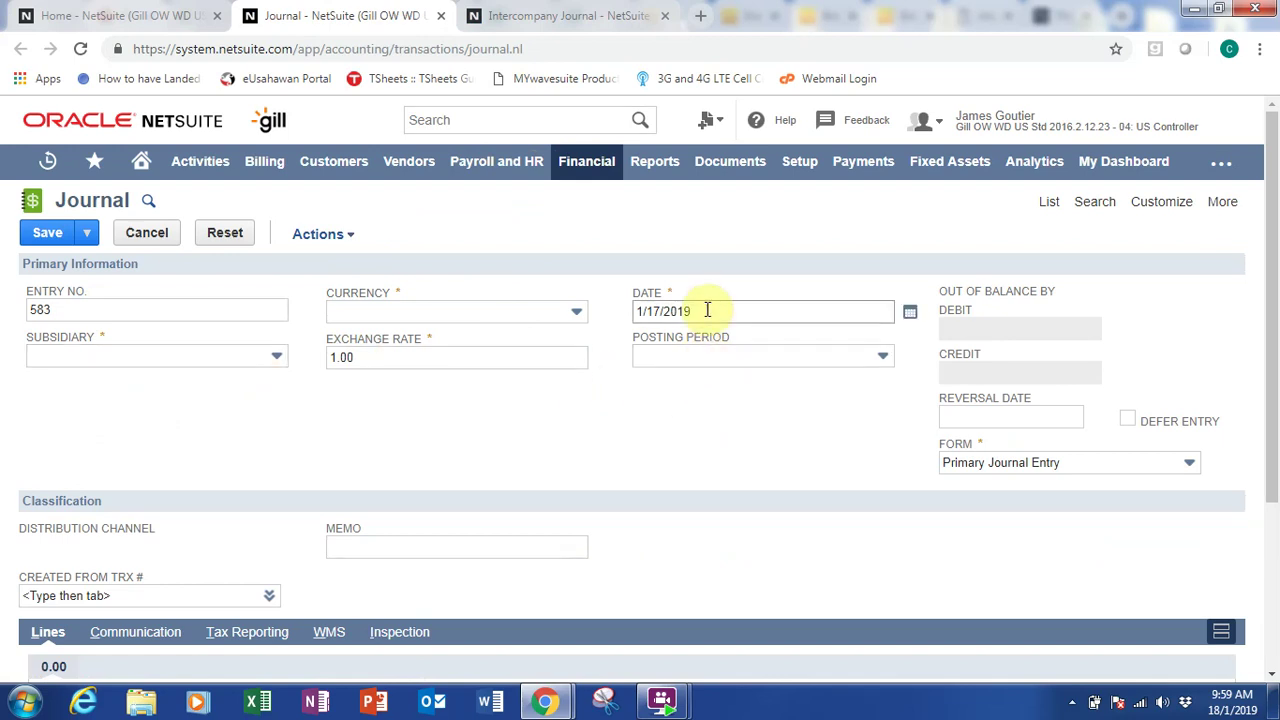
{"action": "scroll", "coordinate": [392, 398], "scroll_direction": "down", "scroll_amount": 1}
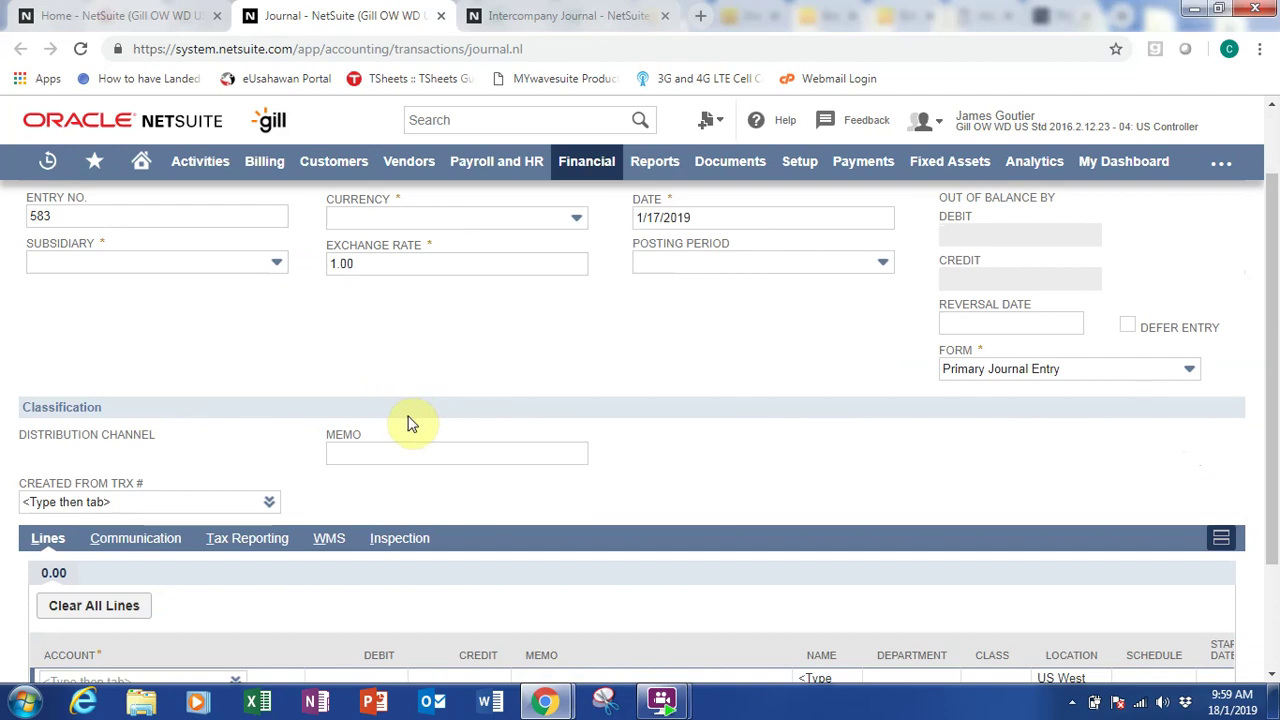
{"action": "scroll", "coordinate": [422, 448], "scroll_direction": "down", "scroll_amount": 1}
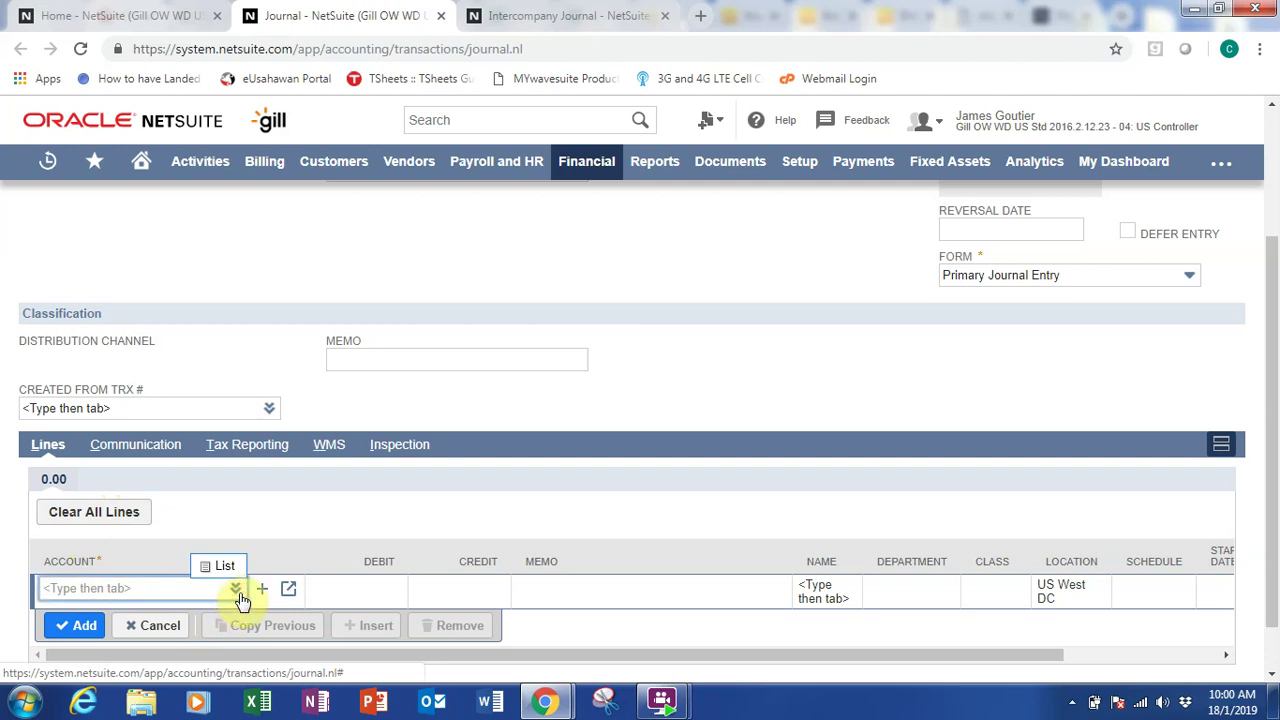
{"action": "left_click", "coordinate": [528, 513]}
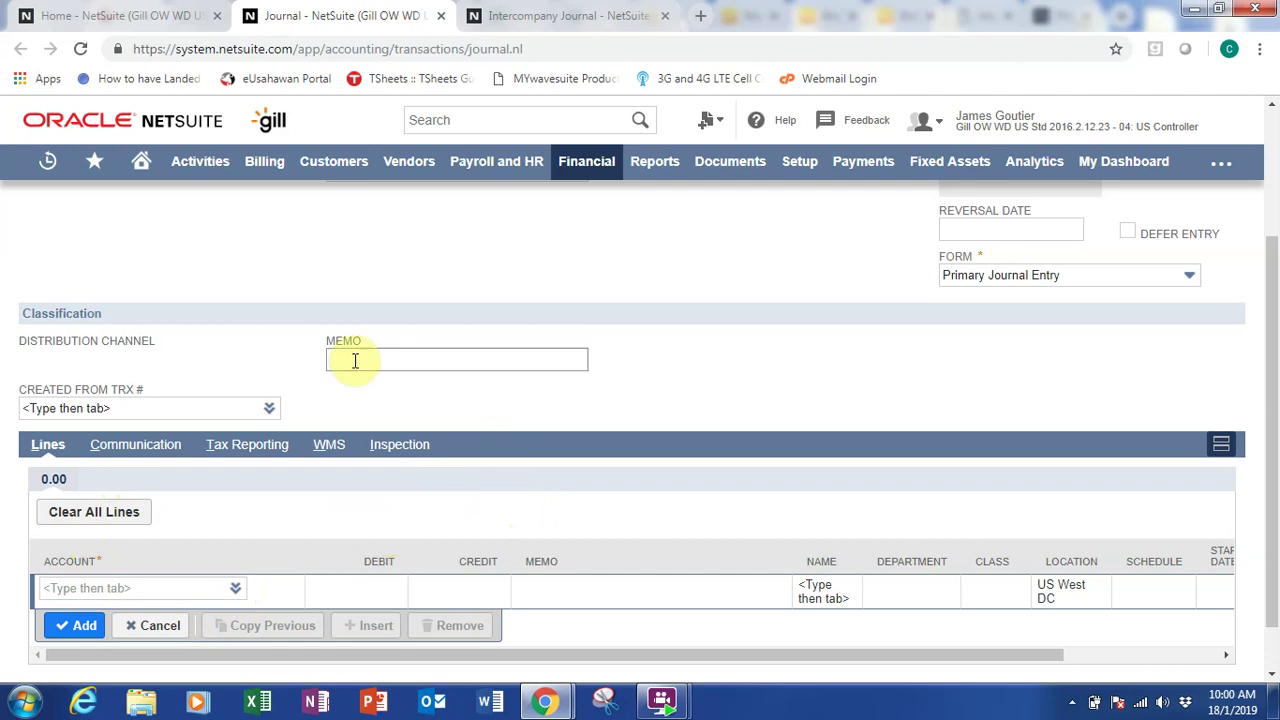
{"action": "scroll", "coordinate": [366, 320], "scroll_direction": "up", "scroll_amount": 2}
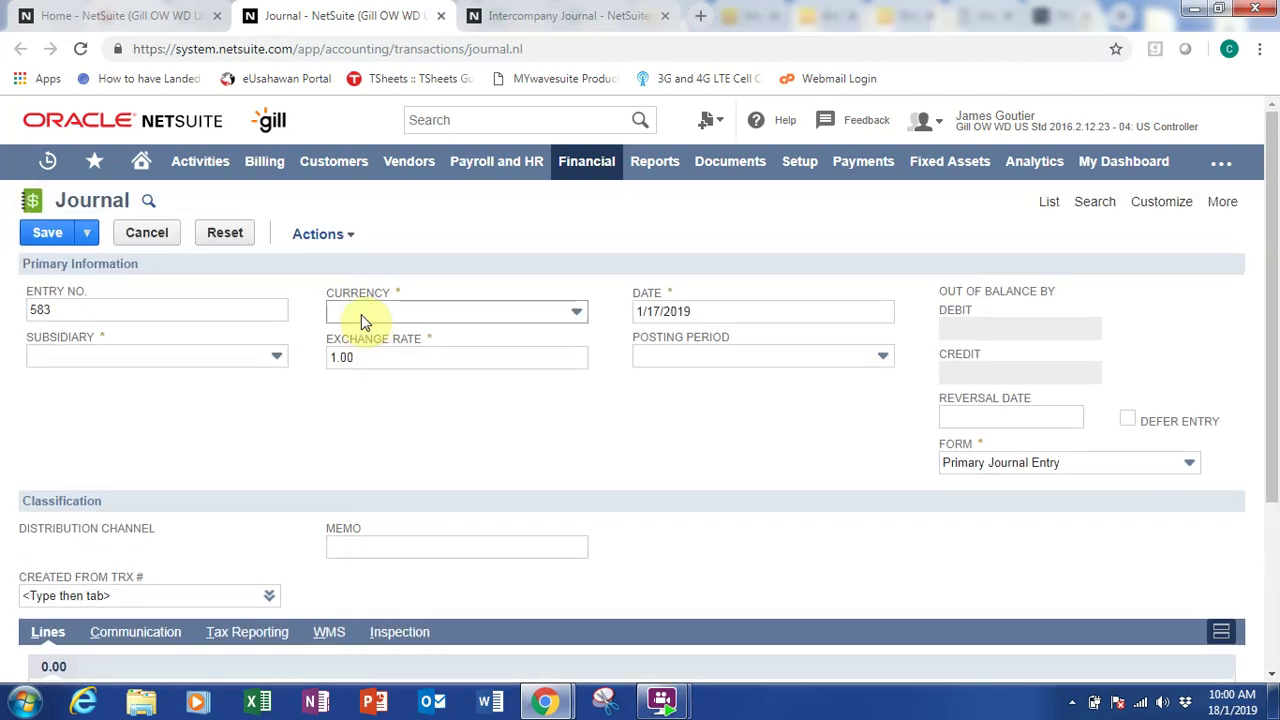
Step: Switch to the intercompany journal form and look at its Subsidiary and To Subsidiary choices
{"action": "left_click", "coordinate": [565, 12]}
{"action": "scroll", "coordinate": [270, 372], "scroll_direction": "down", "scroll_amount": 1}
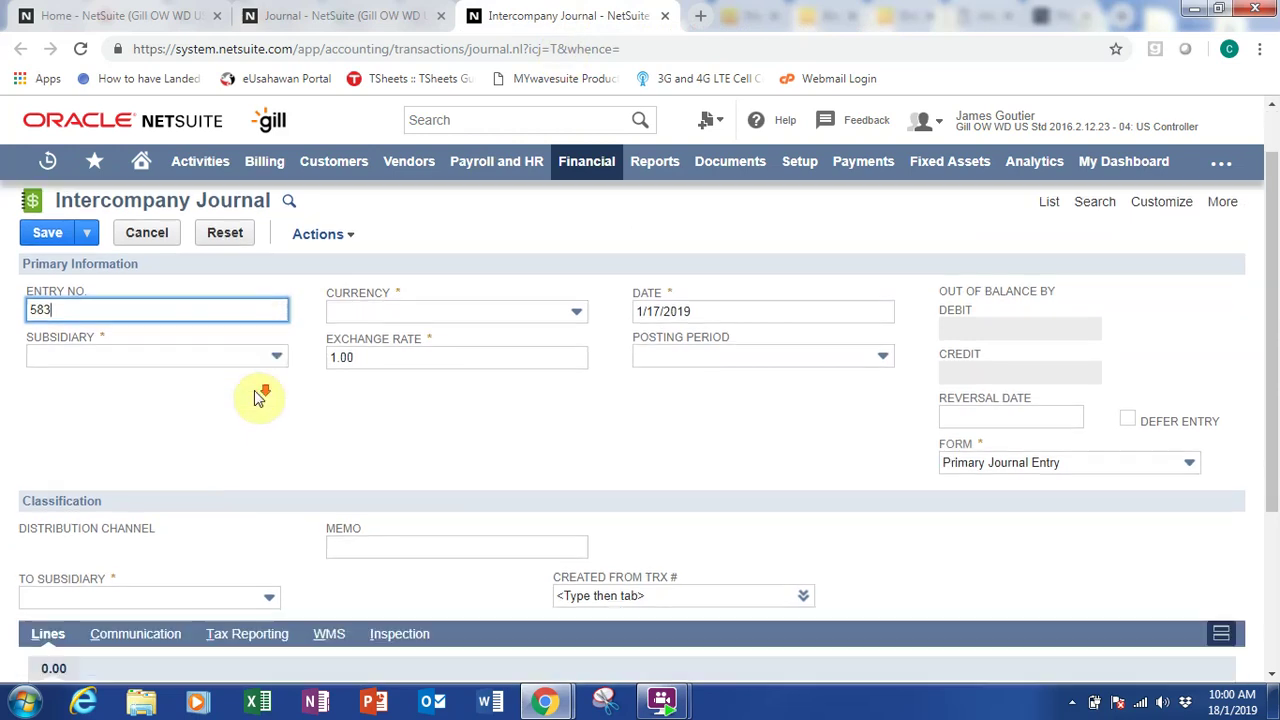
{"action": "left_click", "coordinate": [281, 328]}
{"action": "left_click", "coordinate": [392, 427]}
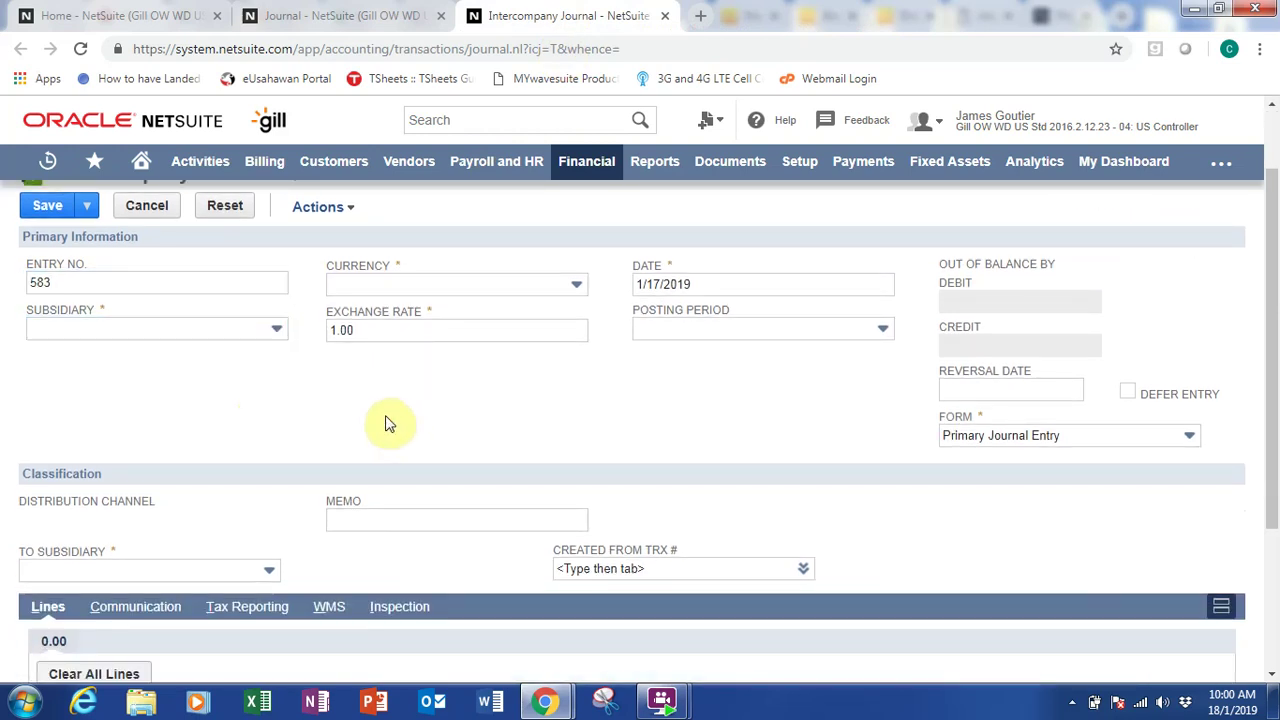
{"action": "scroll", "coordinate": [385, 415], "scroll_direction": "down", "scroll_amount": 1}
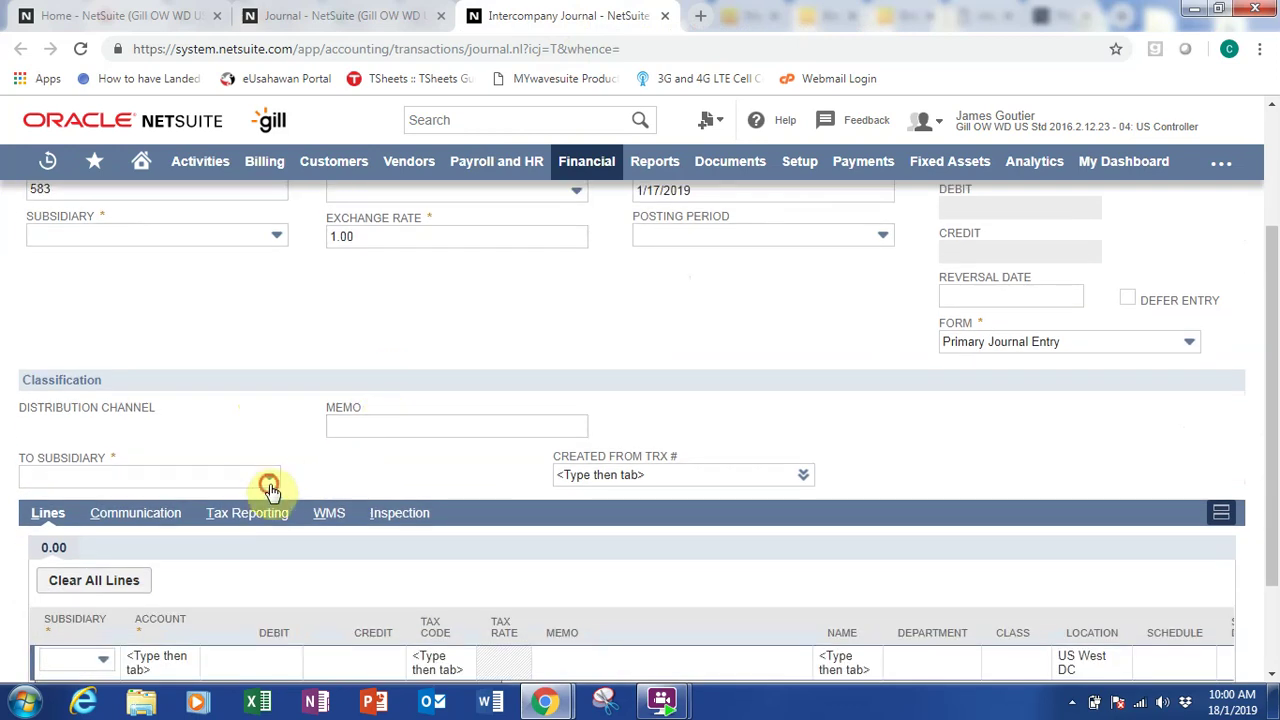
{"action": "left_click", "coordinate": [269, 481]}
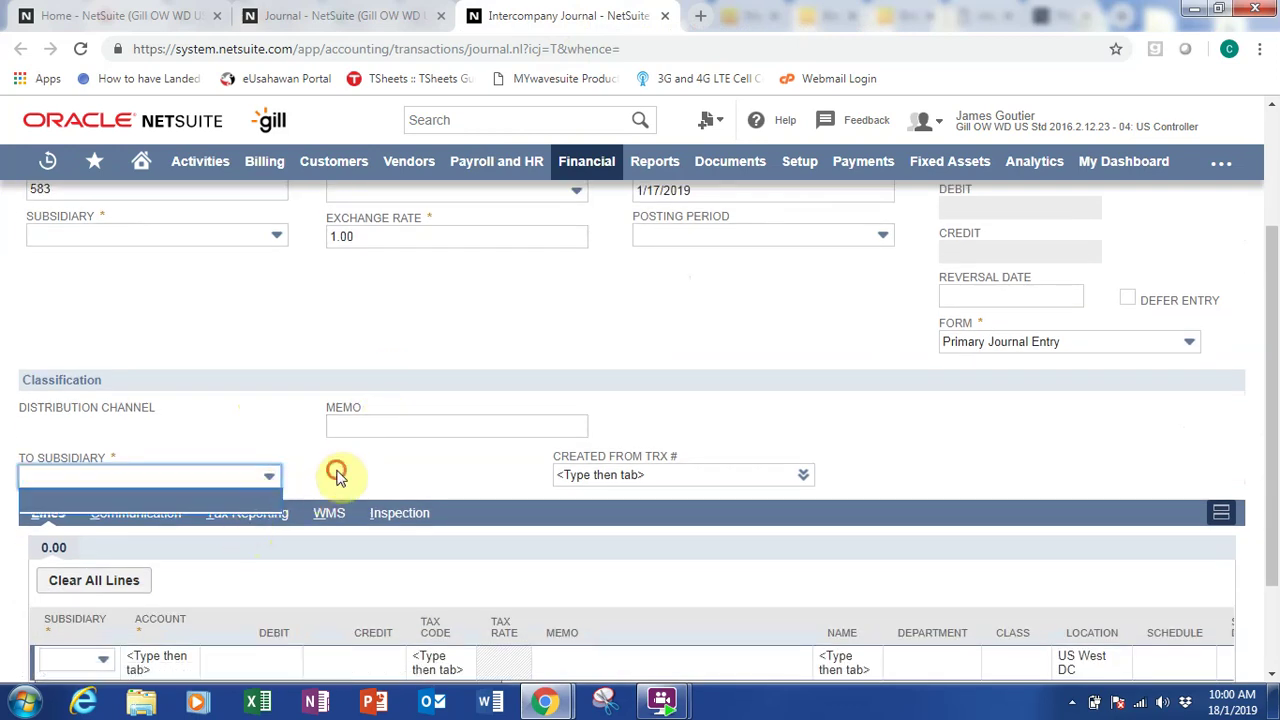
{"action": "left_click", "coordinate": [313, 480]}
Step: Set the intercompany journal's Subsidiary to US 1 and its To Subsidiary to US 2
{"action": "left_click", "coordinate": [265, 245]}
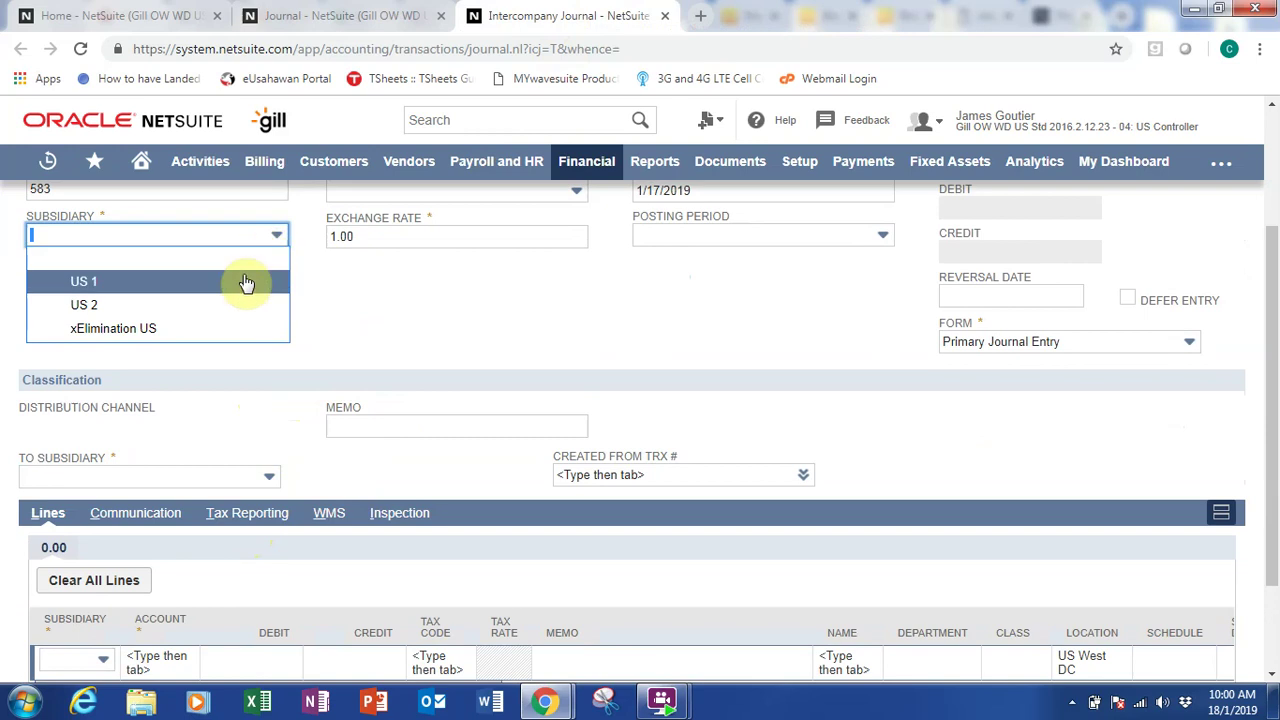
{"action": "left_click", "coordinate": [246, 281]}
{"action": "left_click", "coordinate": [270, 476]}
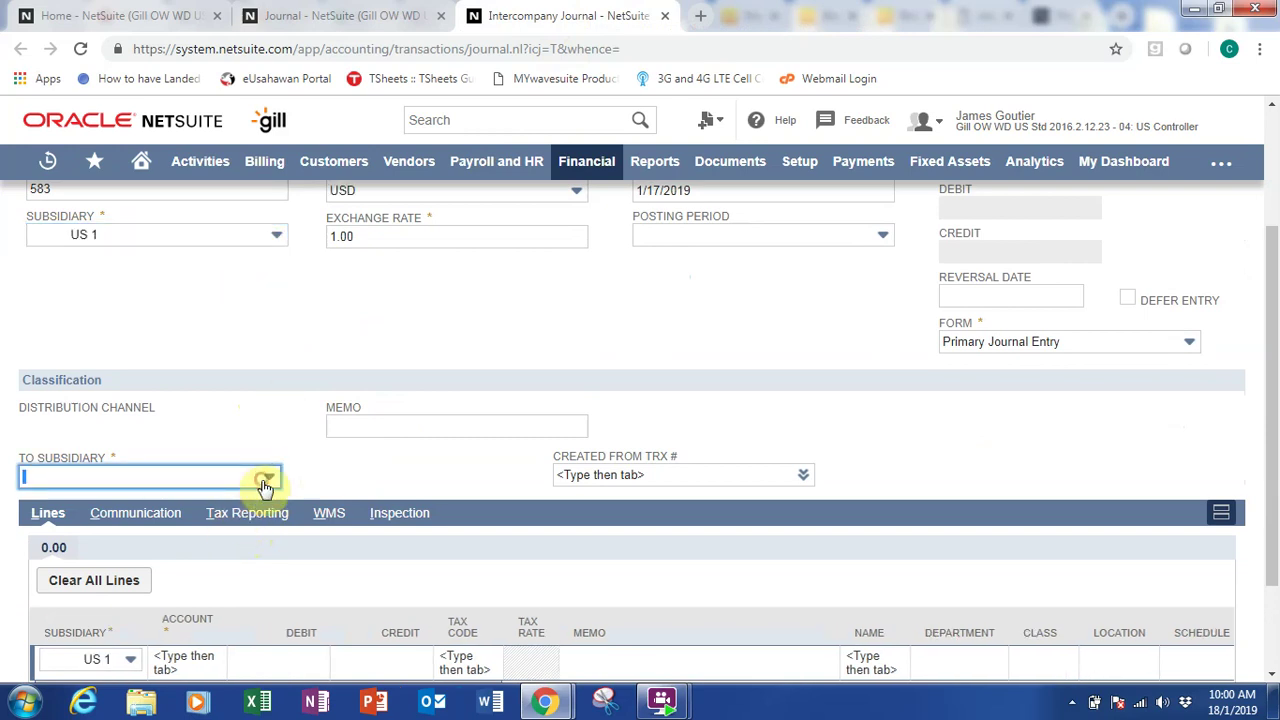
{"action": "left_click", "coordinate": [261, 485]}
{"action": "left_click", "coordinate": [246, 528]}
{"action": "left_click", "coordinate": [399, 484]}
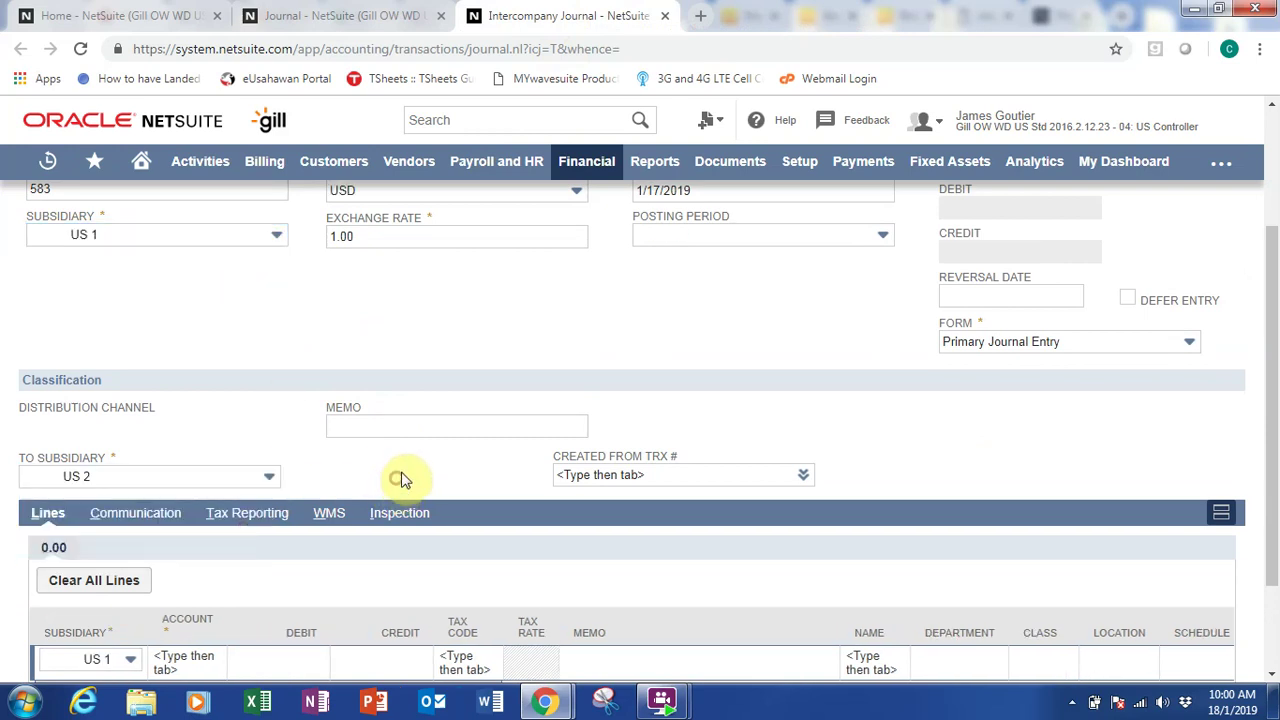
Step: Look over the intercompany journal's header and line fields, and close both journal forms without saving
{"action": "scroll", "coordinate": [257, 586], "scroll_direction": "down", "scroll_amount": 1}
{"action": "scroll", "coordinate": [300, 330], "scroll_direction": "up", "scroll_amount": 2}
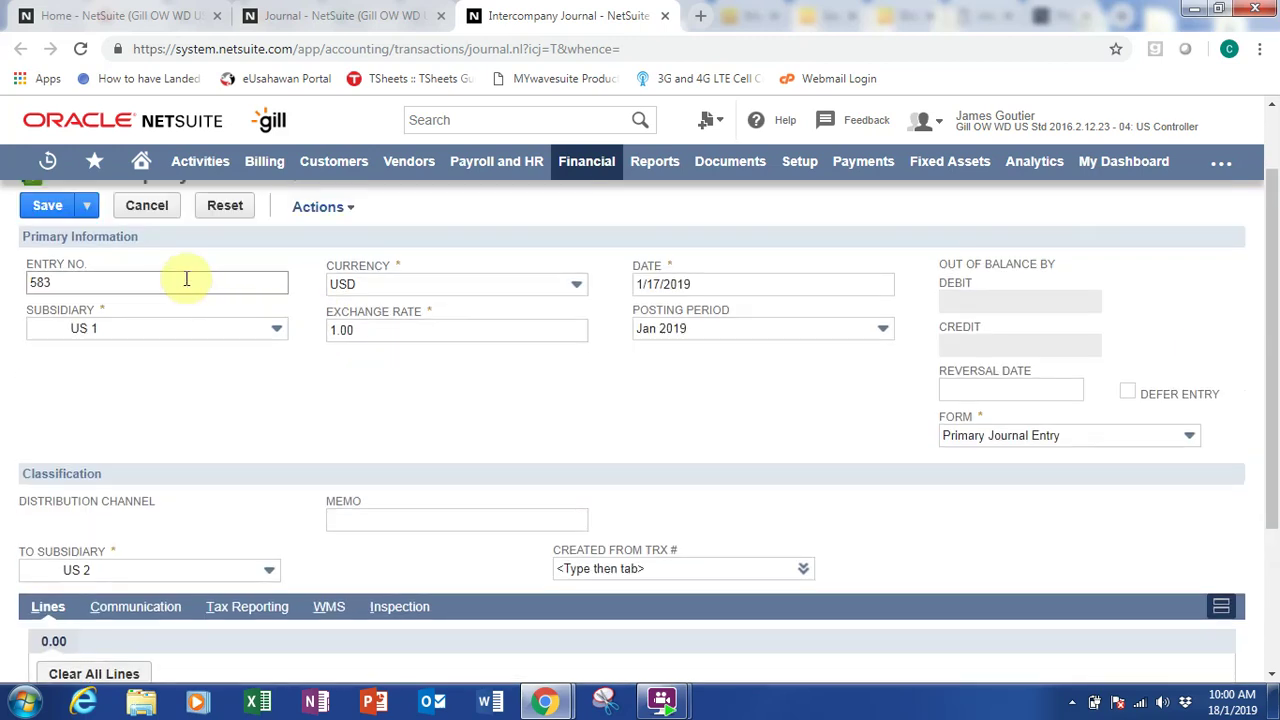
{"action": "scroll", "coordinate": [235, 360], "scroll_direction": "down", "scroll_amount": 1}
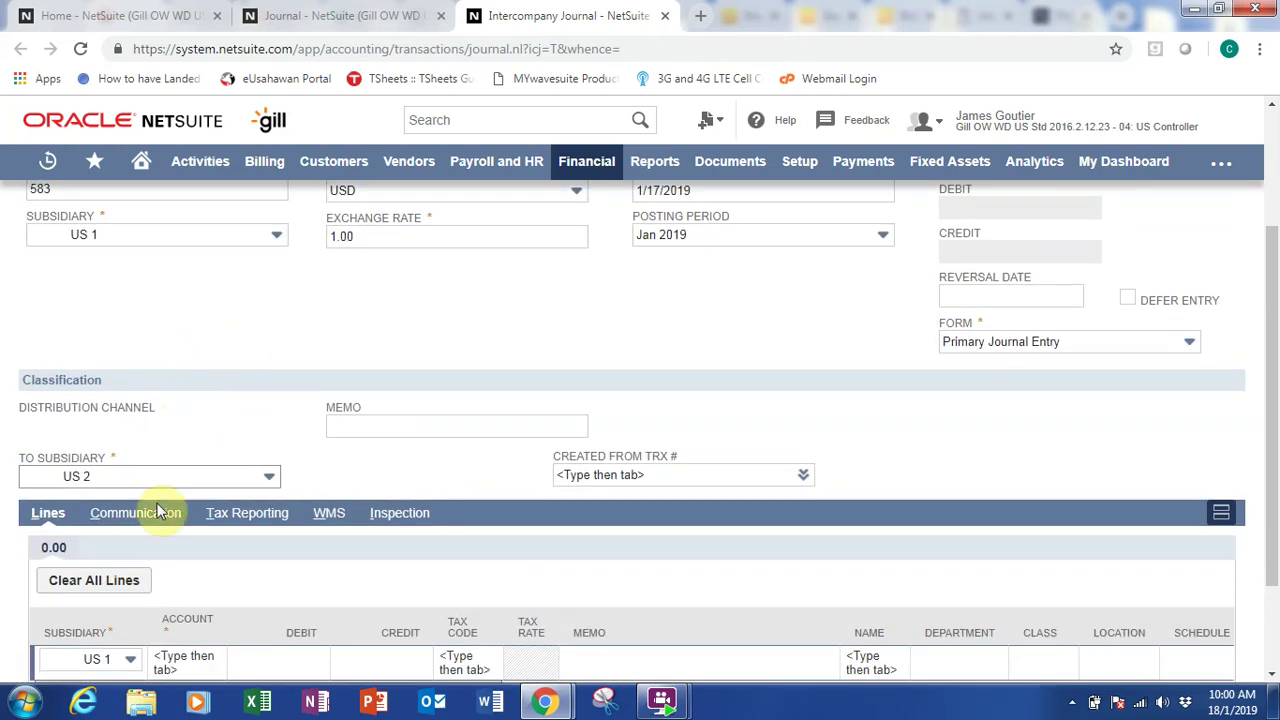
{"action": "scroll", "coordinate": [206, 331], "scroll_direction": "up", "scroll_amount": 1}
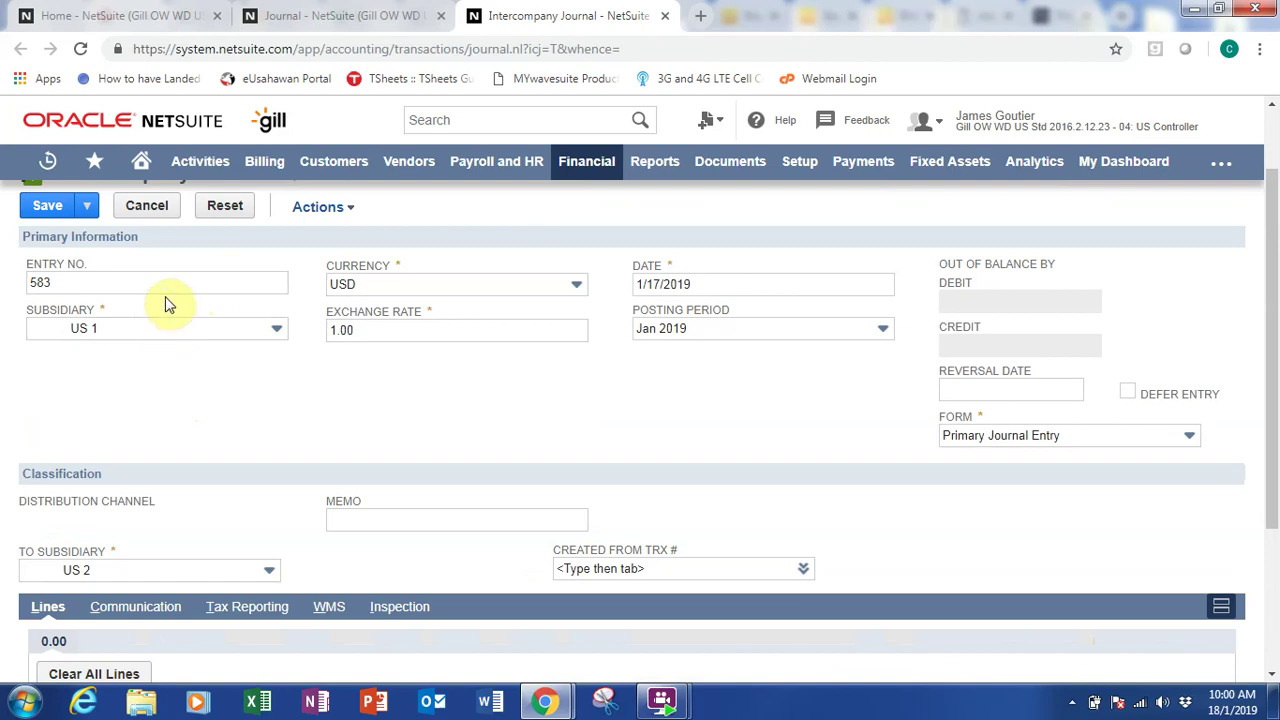
{"action": "left_click", "coordinate": [180, 8]}
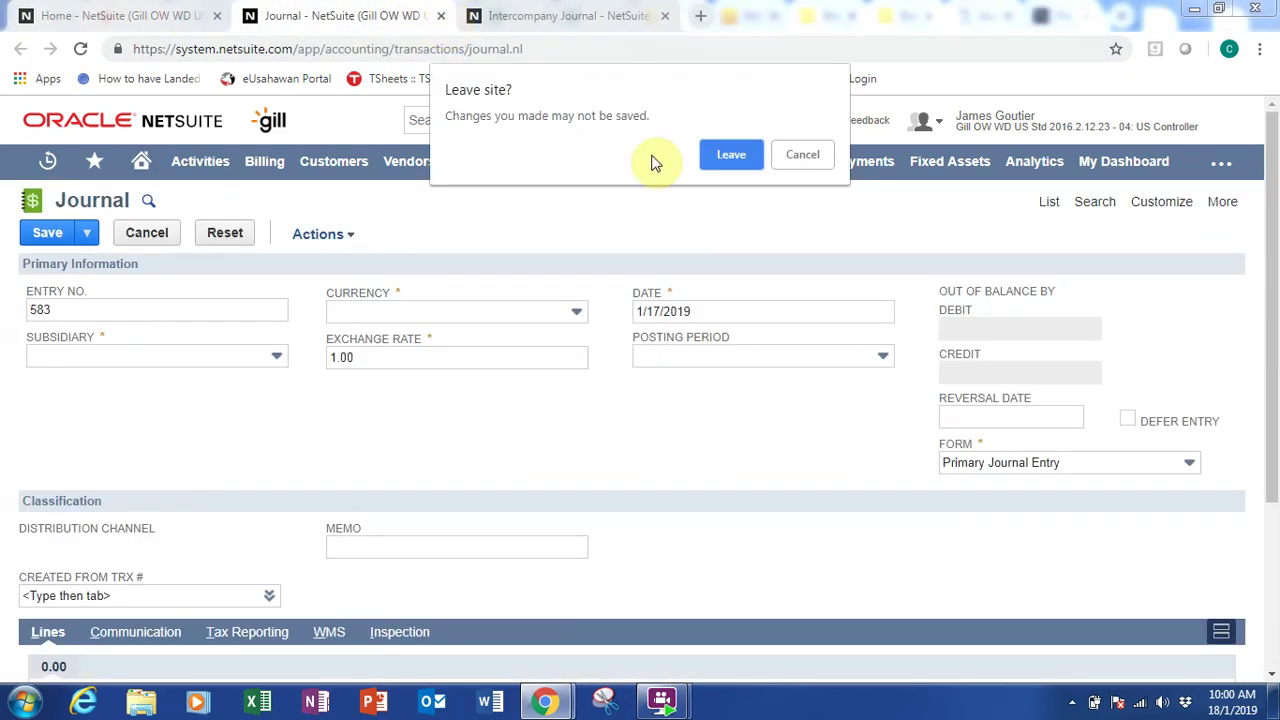
{"action": "left_click", "coordinate": [728, 157]}
{"action": "key", "text": "ctrl+Page_Up"}
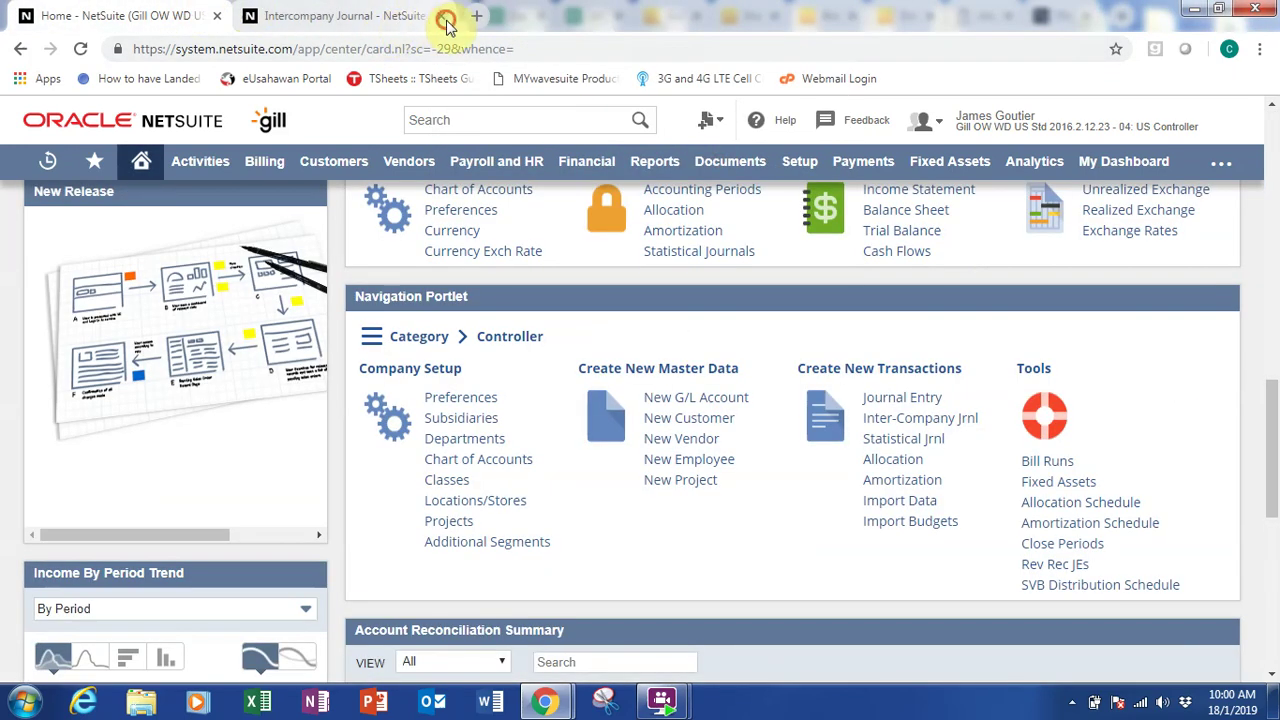
{"action": "left_click", "coordinate": [446, 17]}
{"action": "left_click", "coordinate": [737, 157]}
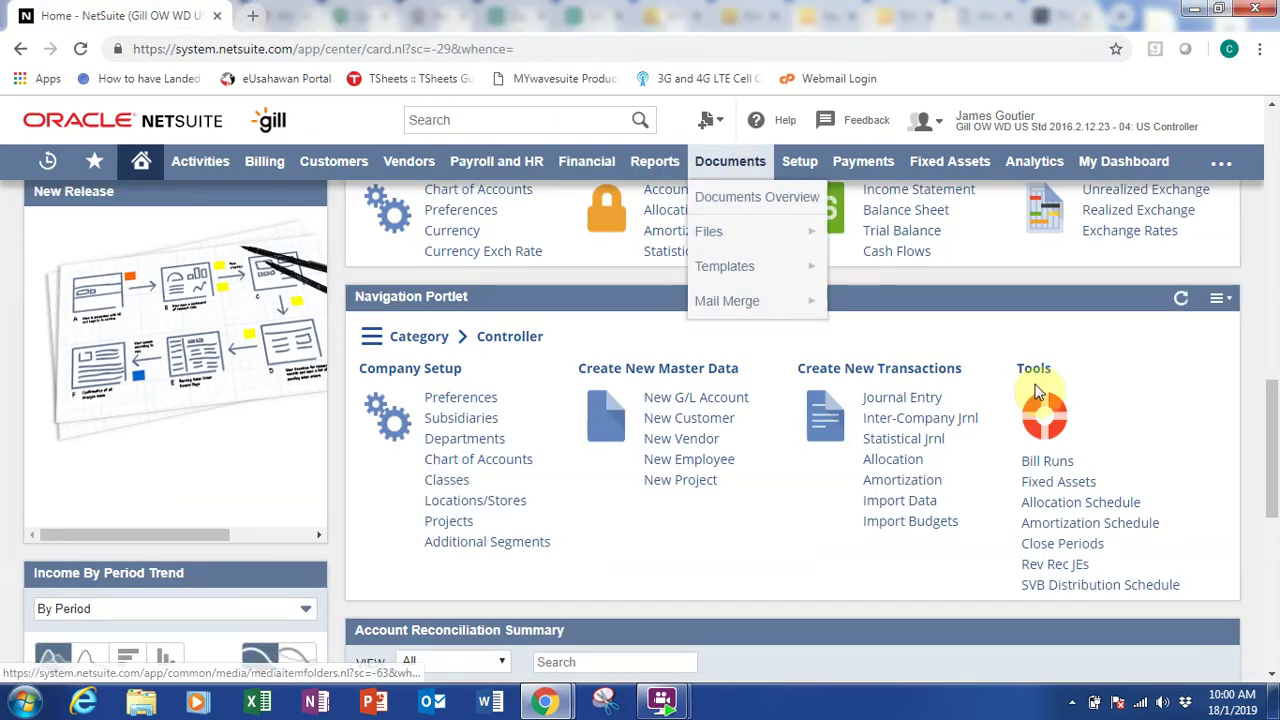
Step: Open Bank Reconcile from the home dashboard's financial report links in a separate tab and show the bank reconciliation form
{"action": "left_click_drag", "start_coordinate": [1273, 462], "coordinate": [1272, 362]}
{"action": "right_click", "coordinate": [918, 258]}
{"action": "left_click", "coordinate": [980, 262]}
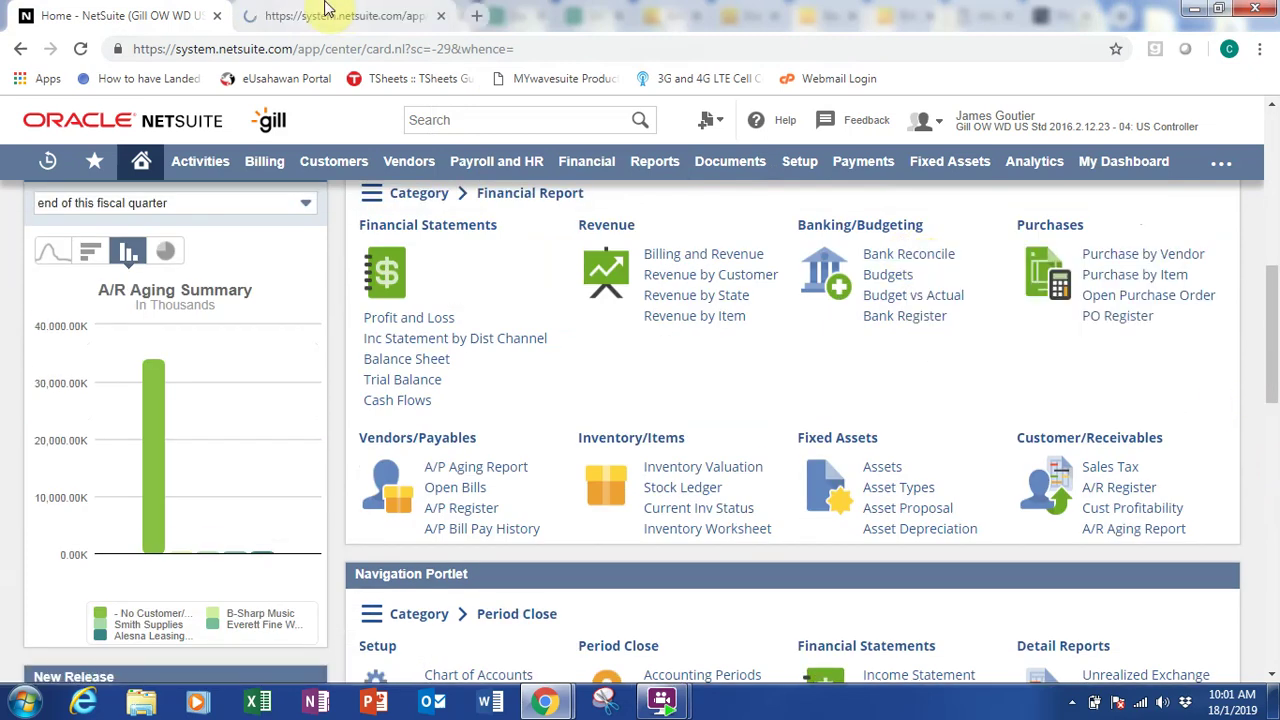
{"action": "left_click", "coordinate": [330, 14]}
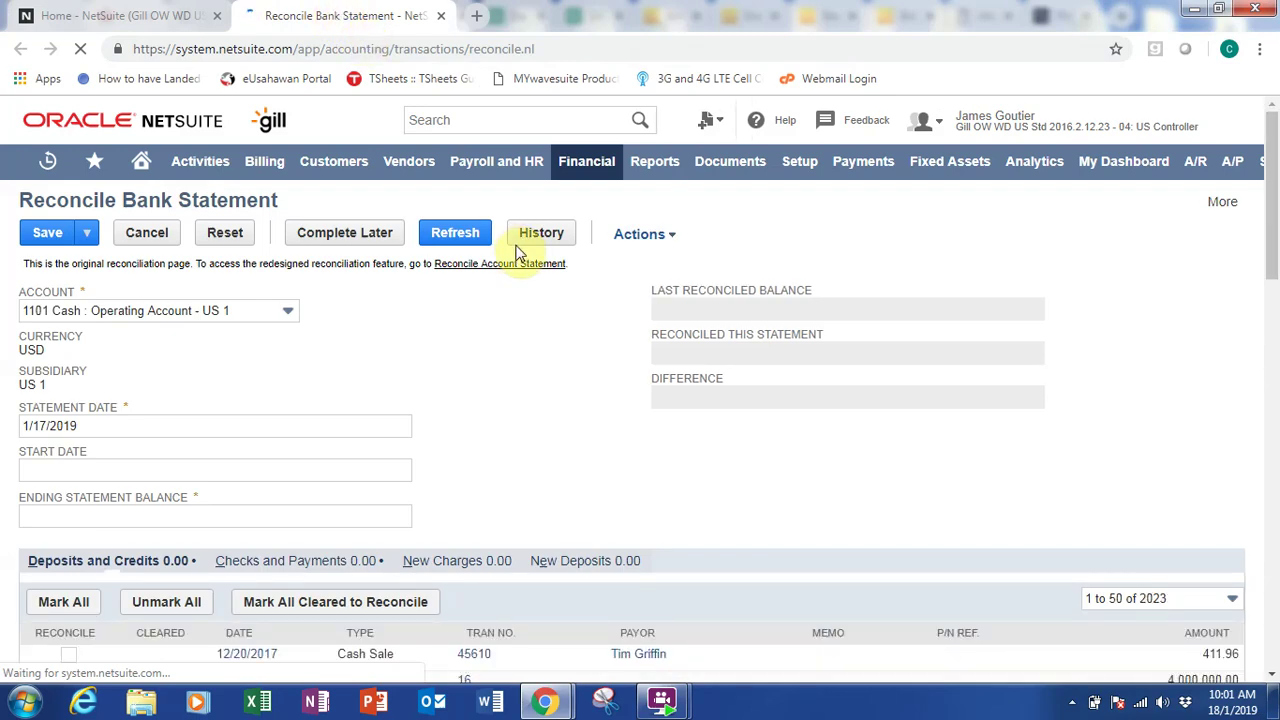
{"action": "left_click_drag", "start_coordinate": [1275, 228], "coordinate": [1275, 244]}
{"action": "left_click", "coordinate": [1200, 314]}
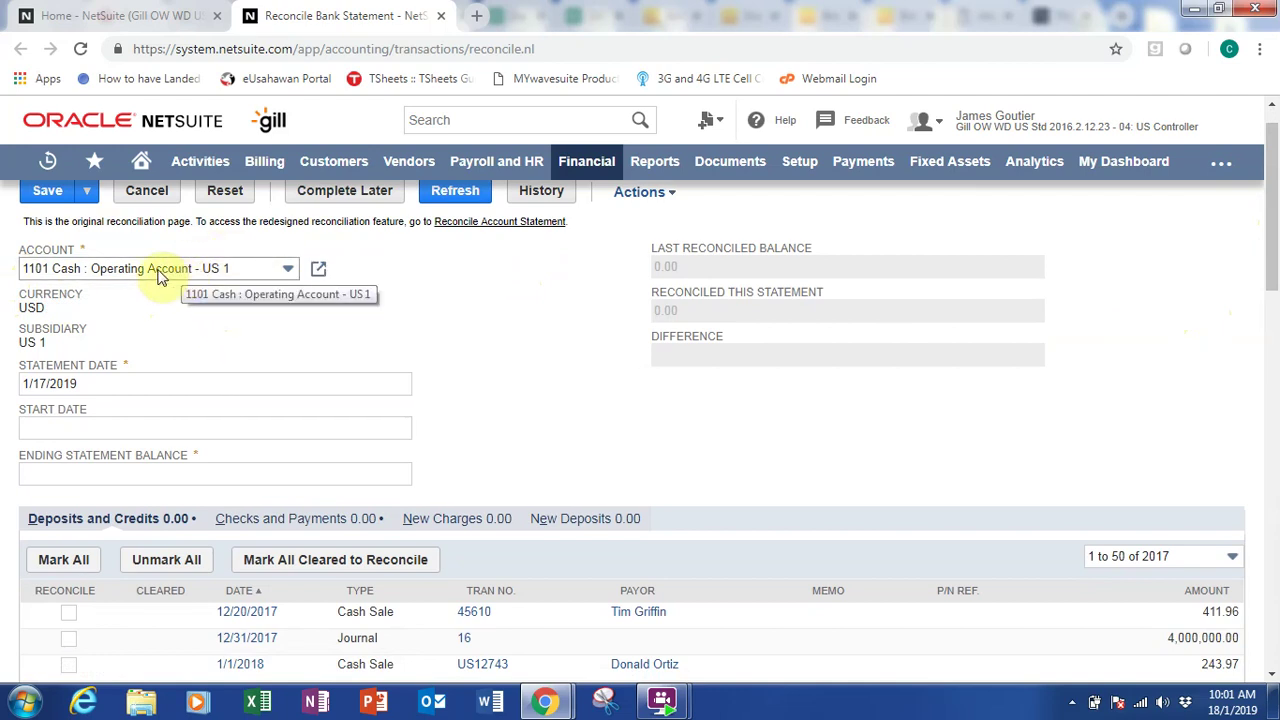
Step: Mark the first six deposits and credits of the US 1 operating account for reconciliation and check the statement's reconciled amount
{"action": "scroll", "coordinate": [205, 316], "scroll_direction": "down", "scroll_amount": 1}
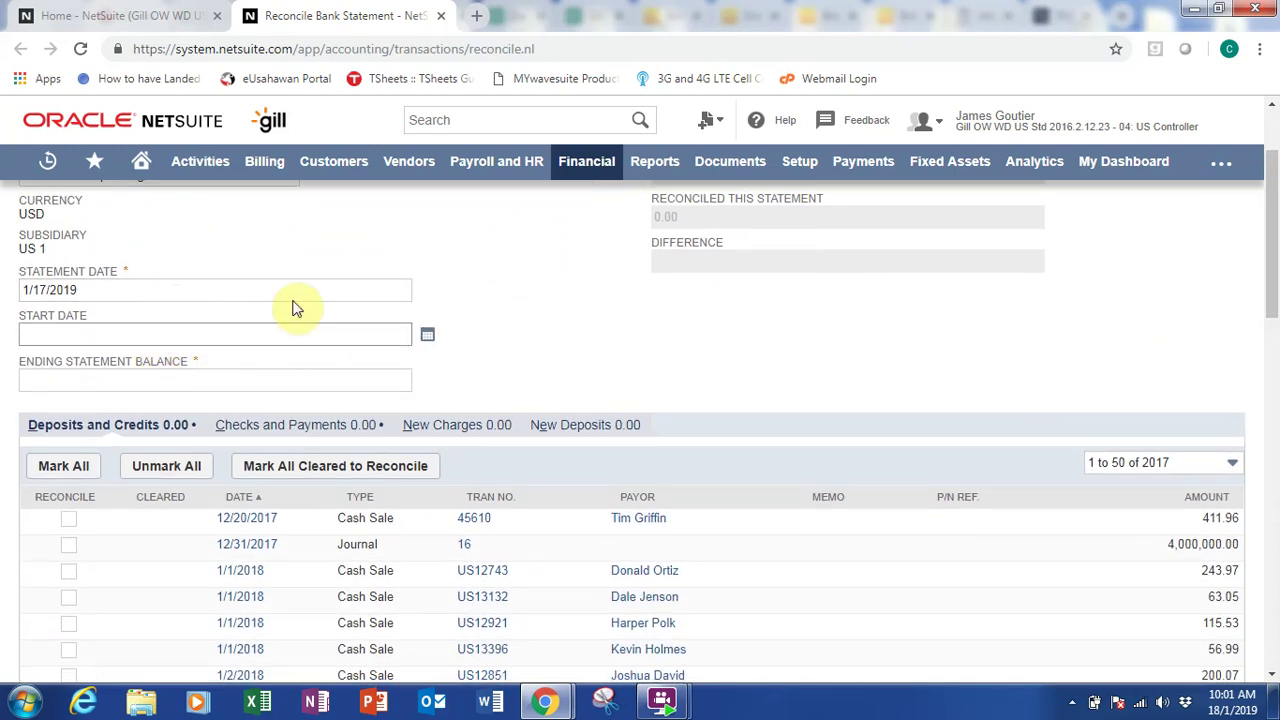
{"action": "scroll", "coordinate": [502, 338], "scroll_direction": "down", "scroll_amount": 1}
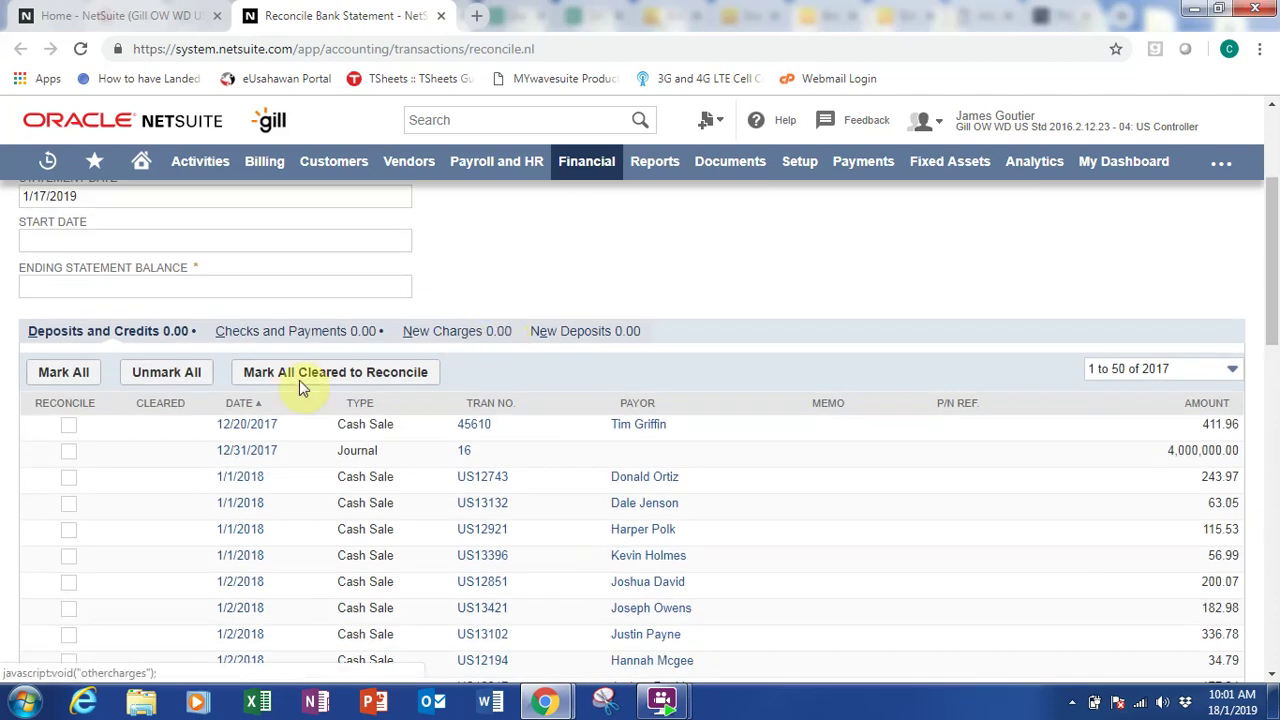
{"action": "left_click", "coordinate": [69, 430]}
{"action": "left_click", "coordinate": [69, 455]}
{"action": "left_click", "coordinate": [69, 479]}
{"action": "left_click", "coordinate": [69, 504]}
{"action": "left_click", "coordinate": [69, 530]}
{"action": "left_click", "coordinate": [69, 555]}
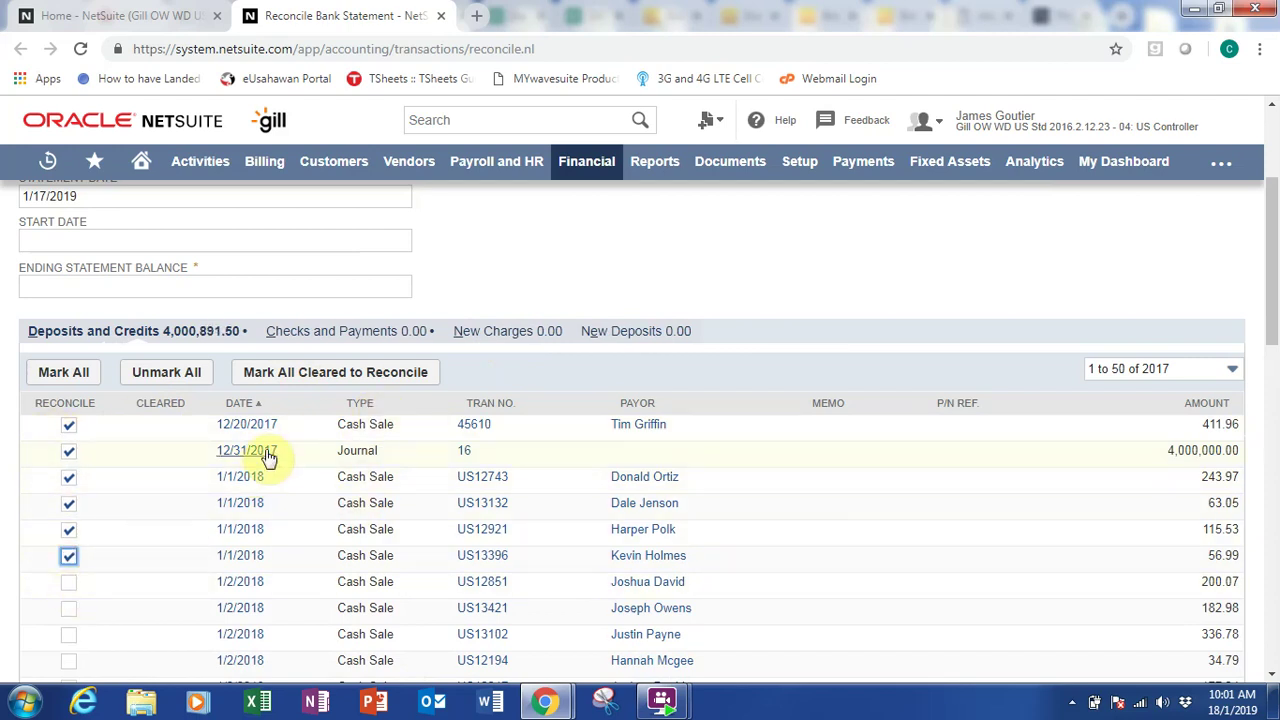
{"action": "scroll", "coordinate": [370, 410], "scroll_direction": "up", "scroll_amount": 3}
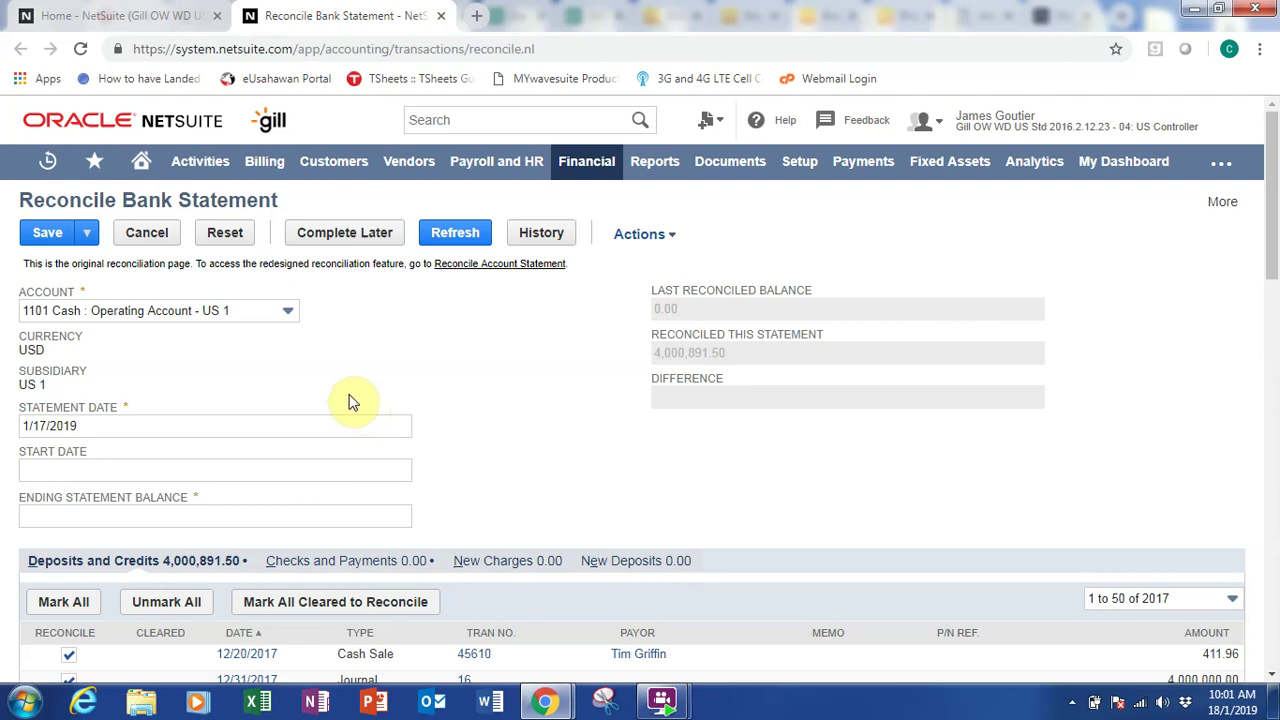
{"action": "scroll", "coordinate": [350, 401], "scroll_direction": "down", "scroll_amount": 2}
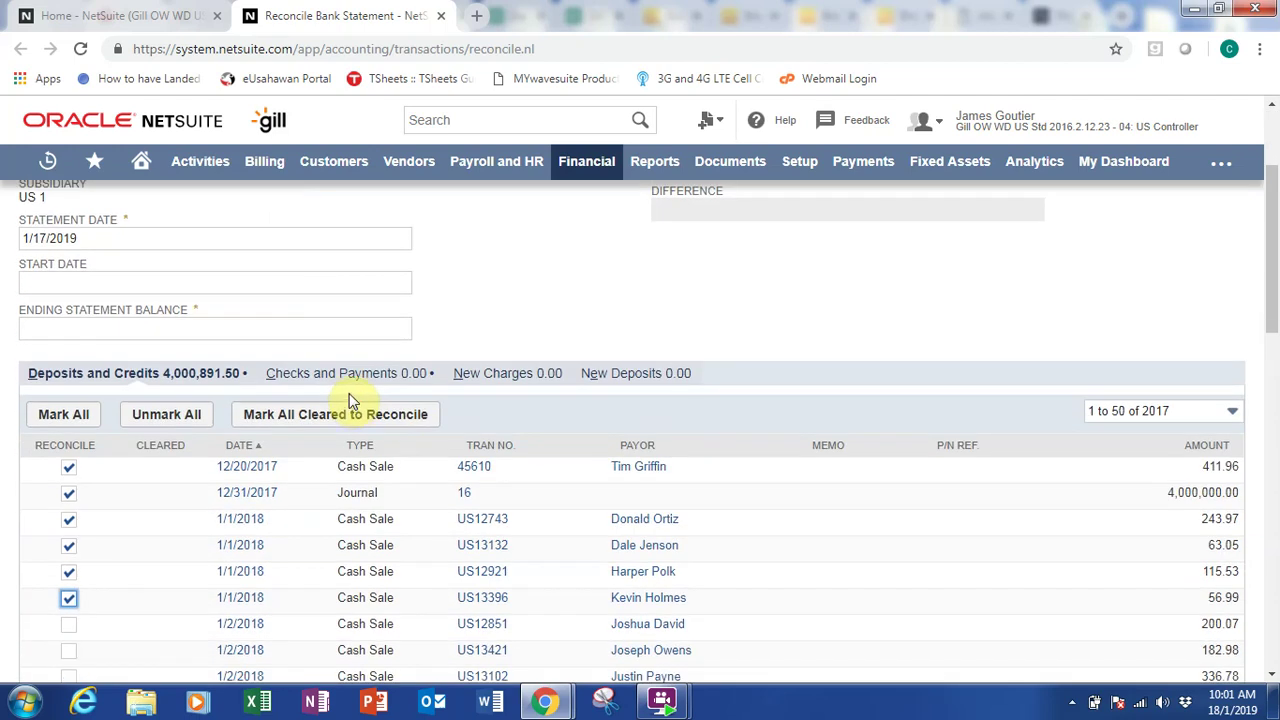
{"action": "scroll", "coordinate": [349, 395], "scroll_direction": "up", "scroll_amount": 2}
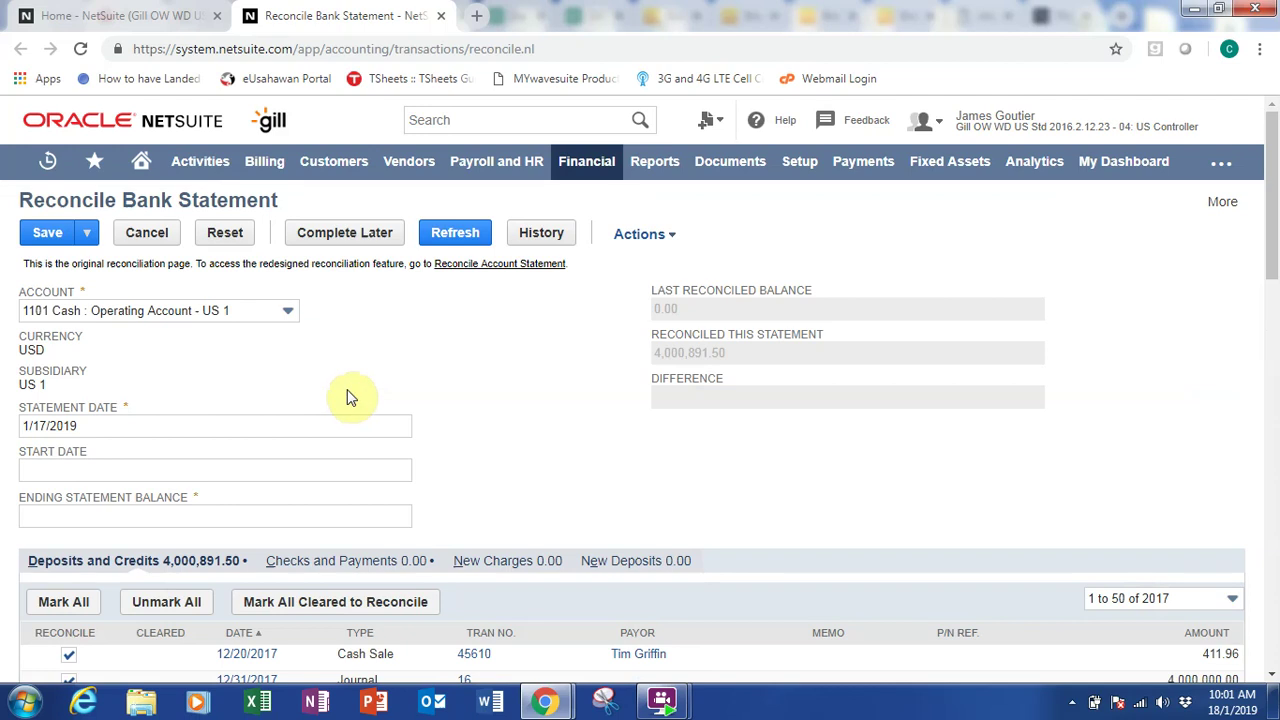
{"action": "left_click", "coordinate": [620, 238]}
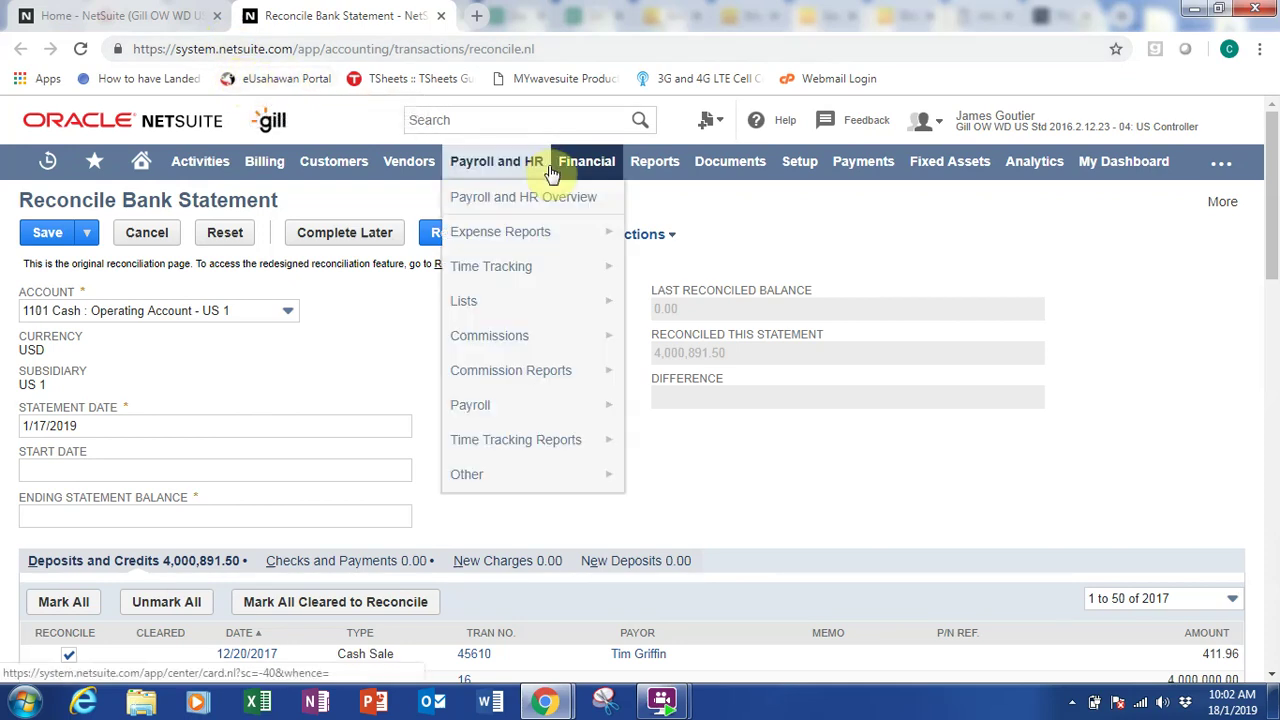
Step: Close the home dashboard tab and switch to the Administrator role, discarding the unsaved bank reconciliation
{"action": "left_click", "coordinate": [217, 15]}
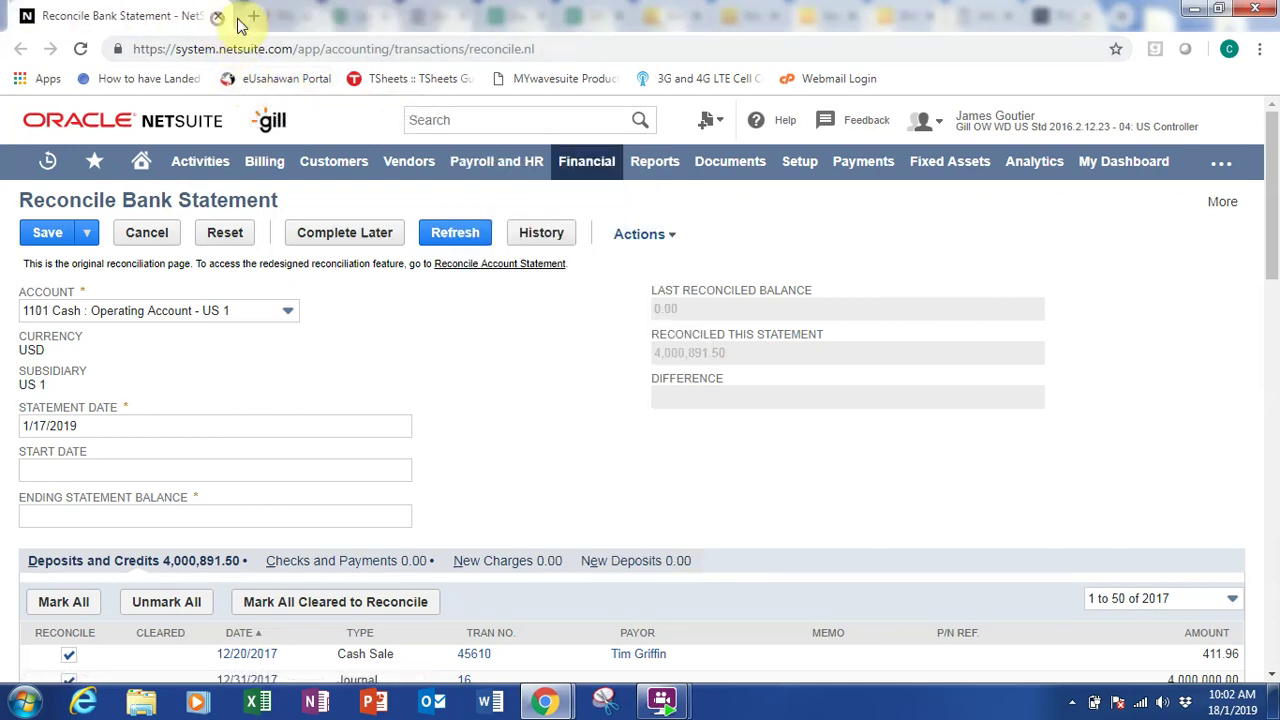
{"action": "mouse_move", "coordinate": [1081, 140]}
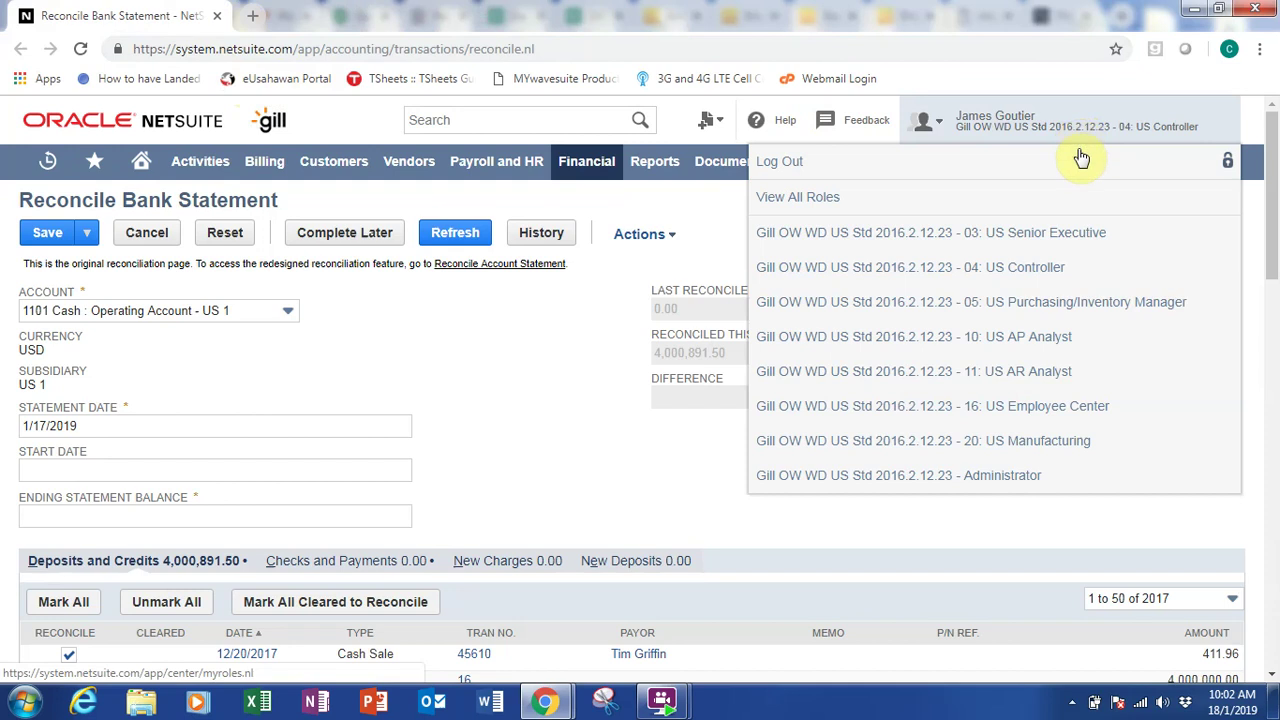
{"action": "left_click", "coordinate": [1066, 482]}
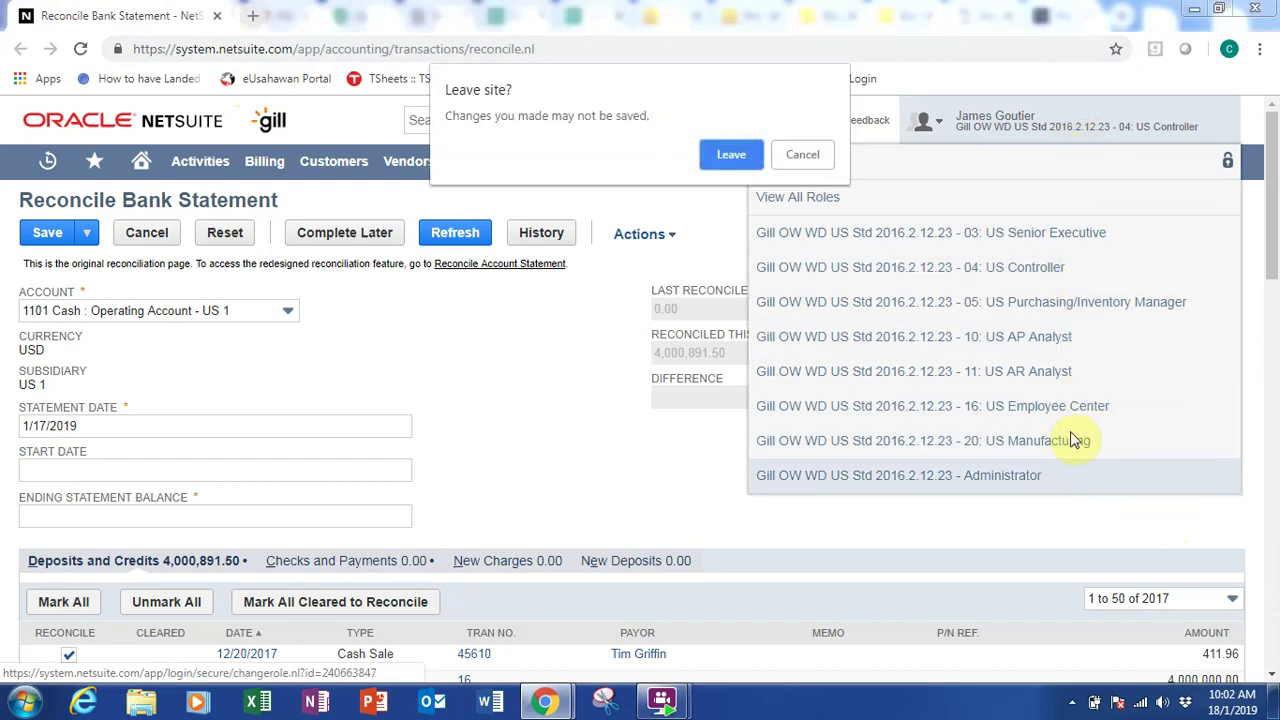
{"action": "left_click", "coordinate": [744, 163]}
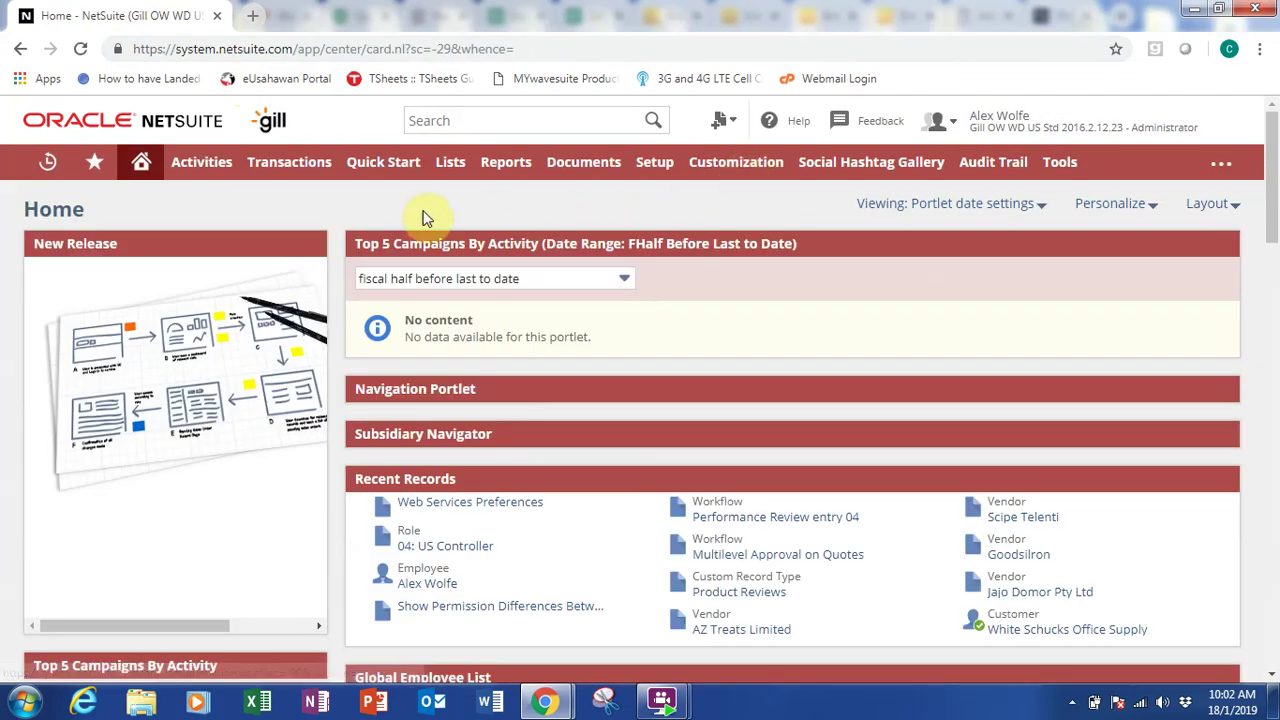
Step: Open Tax Reports (International) from the VAT/GST reports in a separate tab and show that page
{"action": "mouse_move", "coordinate": [506, 168]}
{"action": "scroll", "coordinate": [527, 300], "scroll_direction": "down", "scroll_amount": 5}
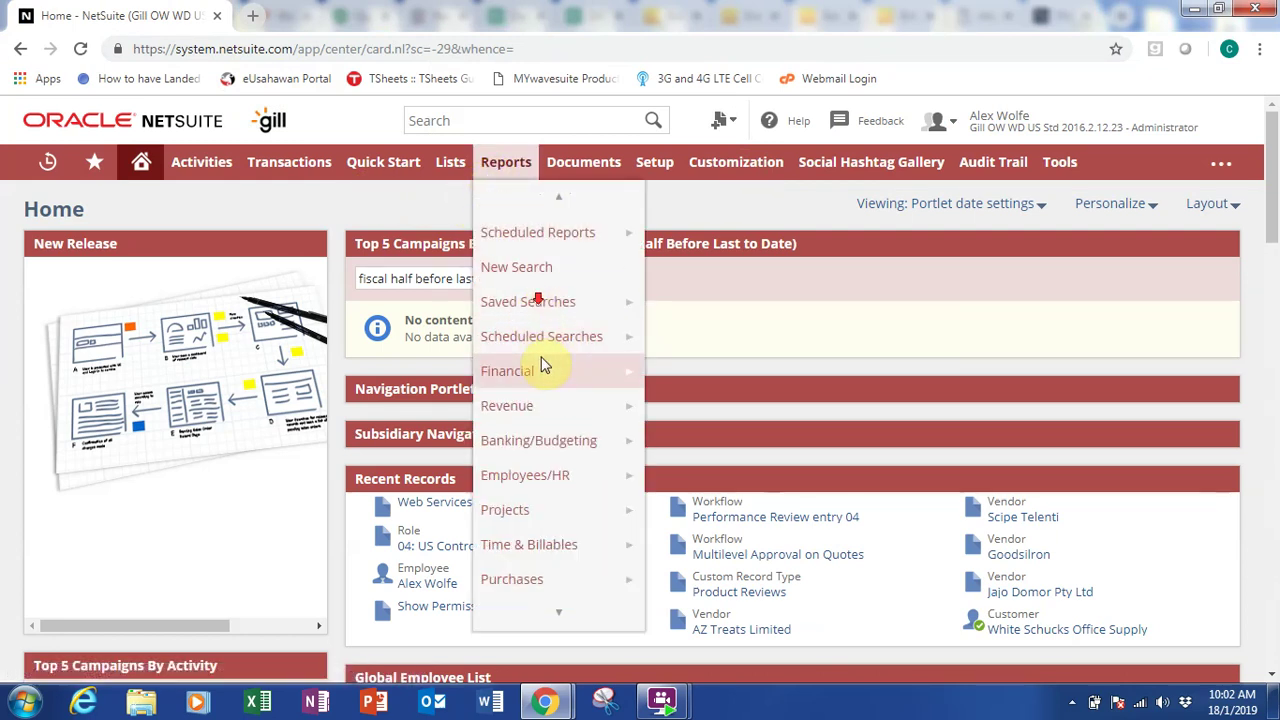
{"action": "scroll", "coordinate": [545, 440], "scroll_direction": "down", "scroll_amount": 3}
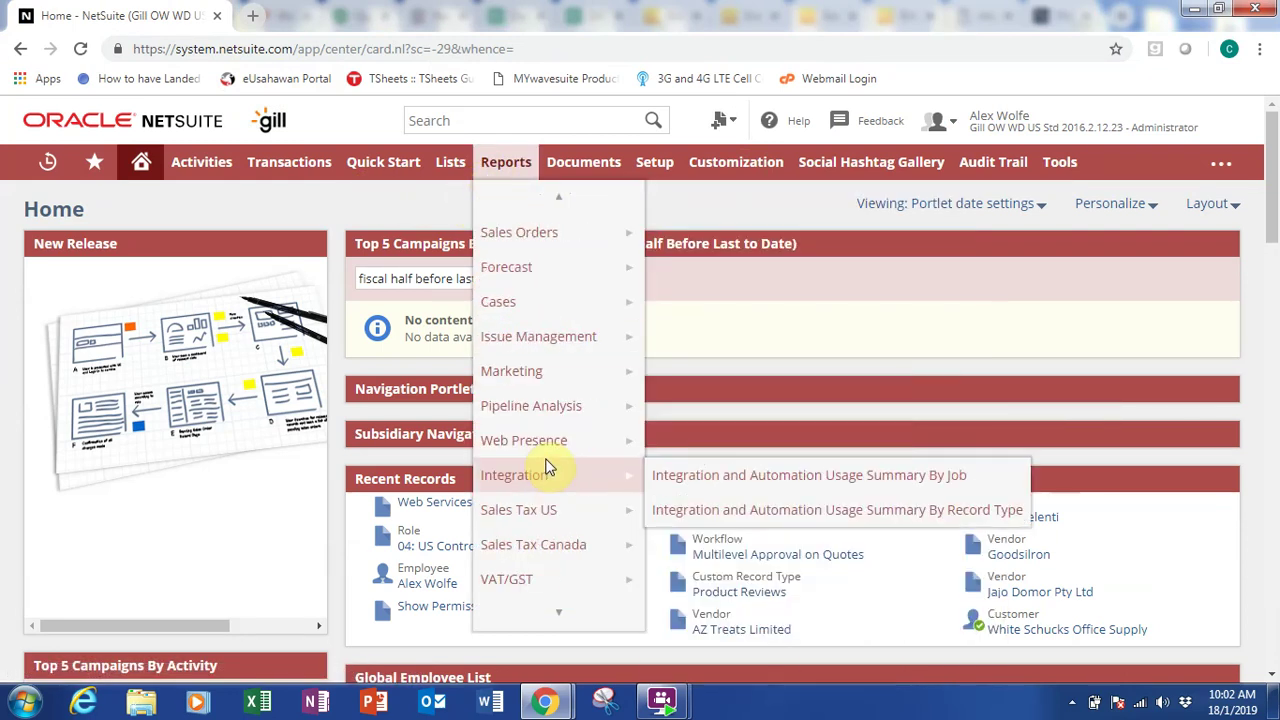
{"action": "right_click", "coordinate": [538, 581]}
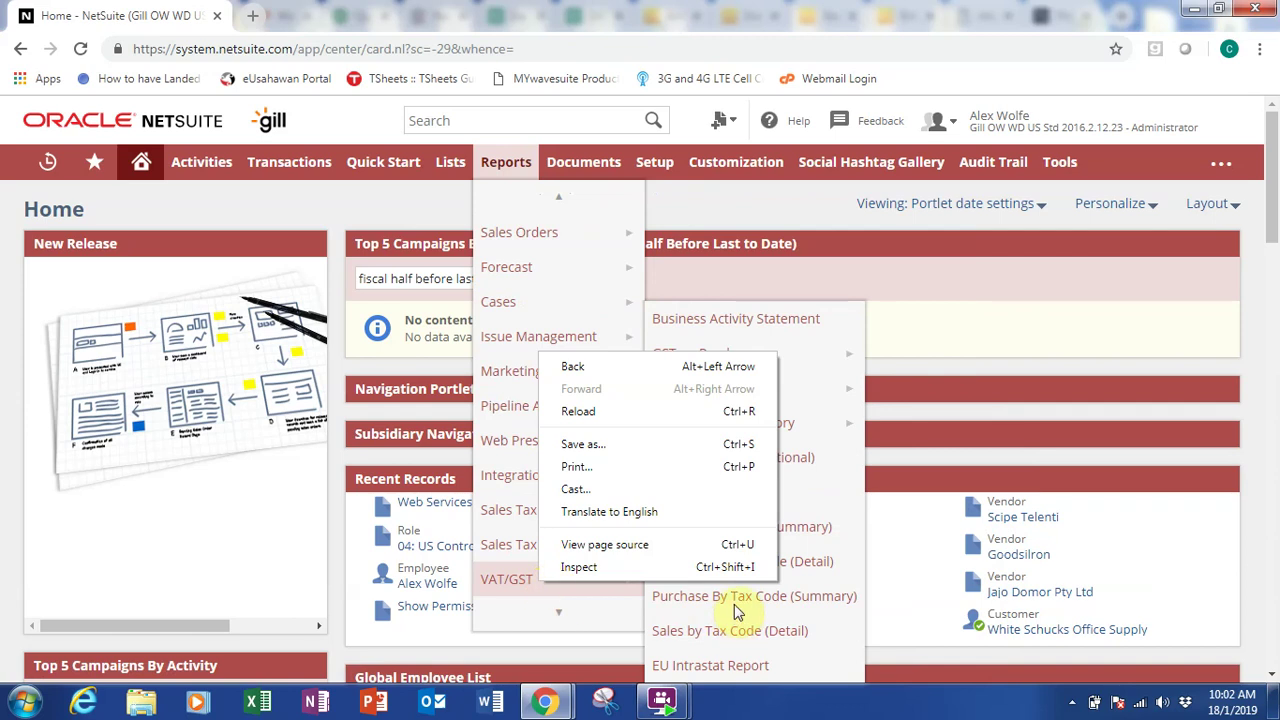
{"action": "left_click", "coordinate": [785, 578]}
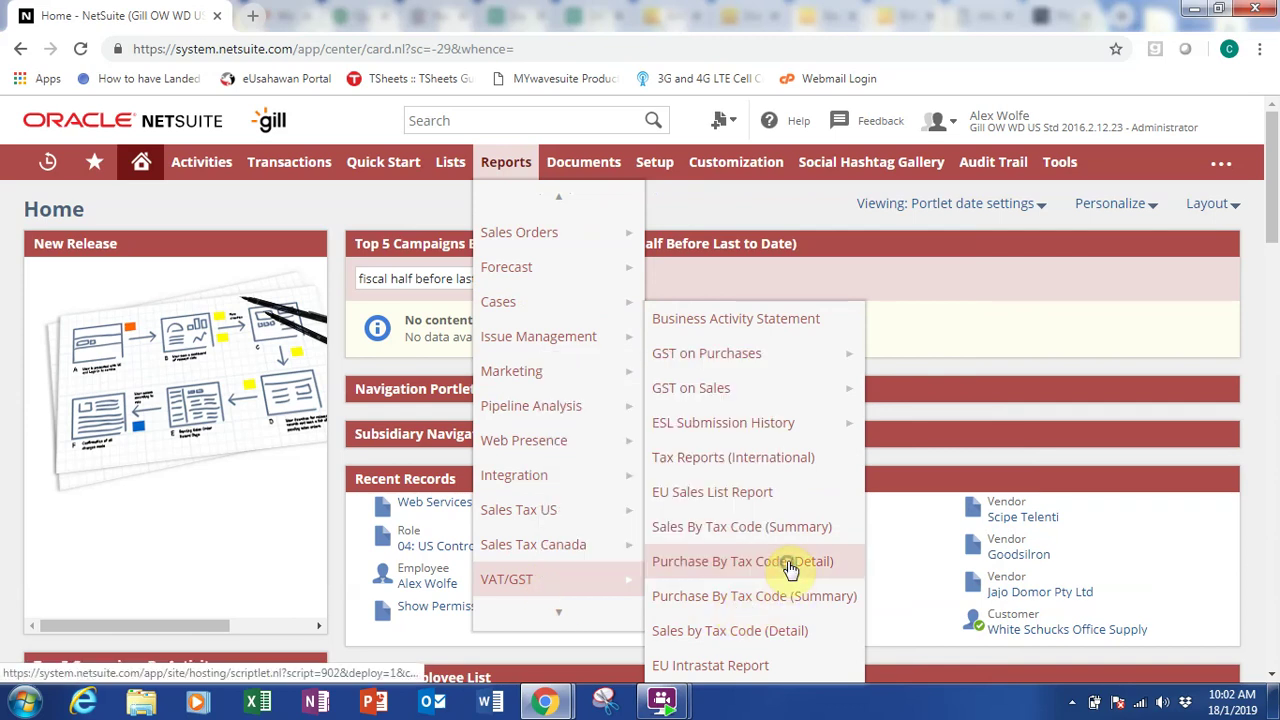
{"action": "right_click", "coordinate": [775, 459]}
{"action": "left_click", "coordinate": [818, 468]}
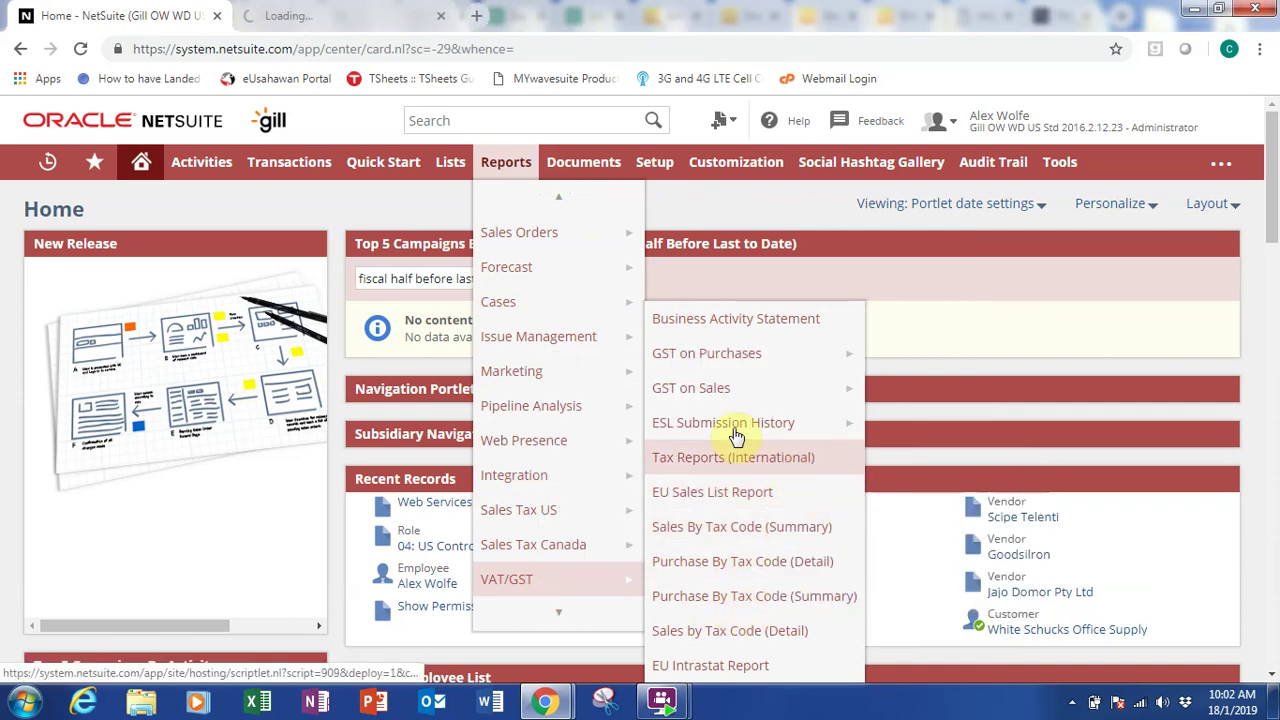
{"action": "mouse_move", "coordinate": [730, 430]}
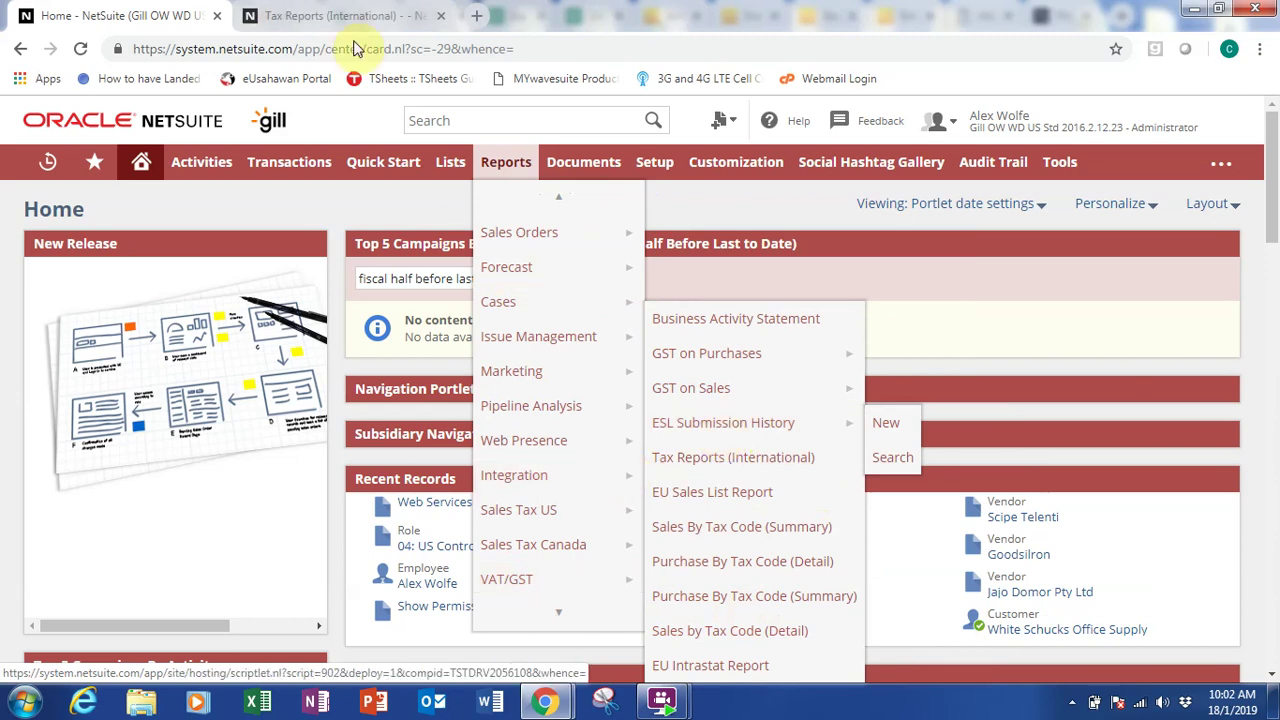
{"action": "left_click", "coordinate": [330, 15]}
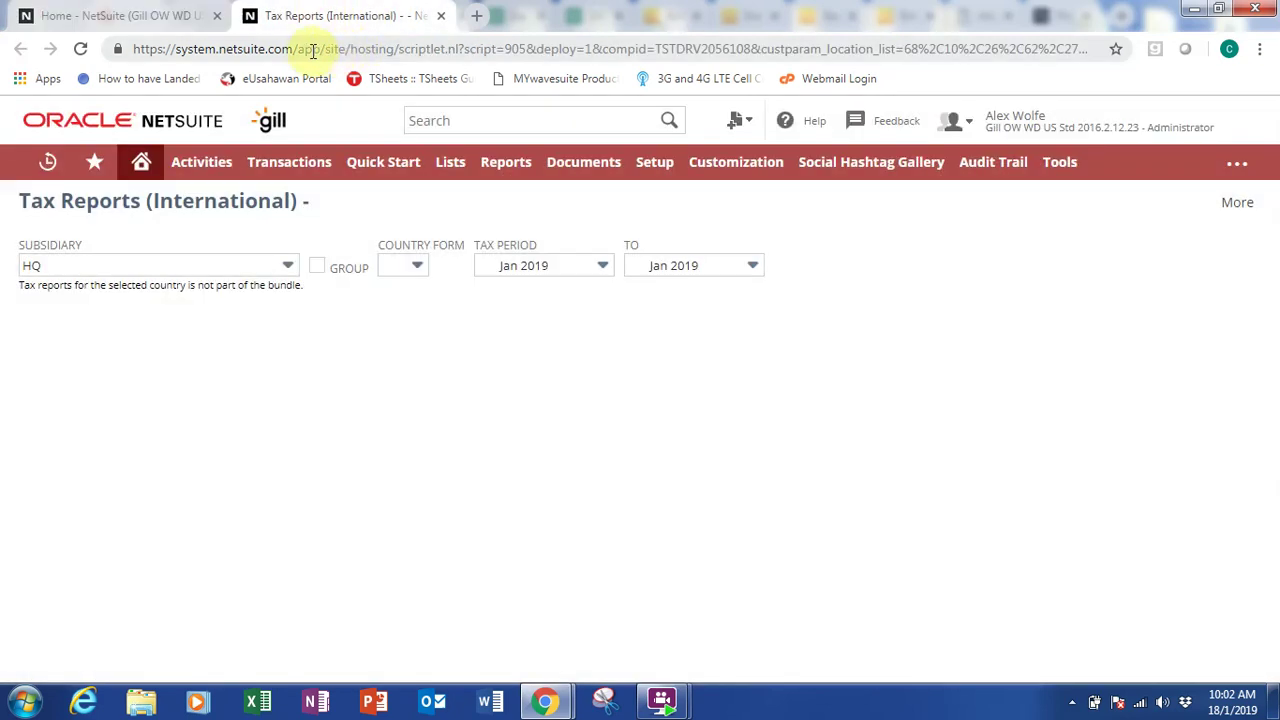
Step: Set the international tax report's subsidiary to United Kingdom
{"action": "left_click", "coordinate": [289, 268]}
{"action": "left_click_drag", "start_coordinate": [289, 337], "coordinate": [314, 431]}
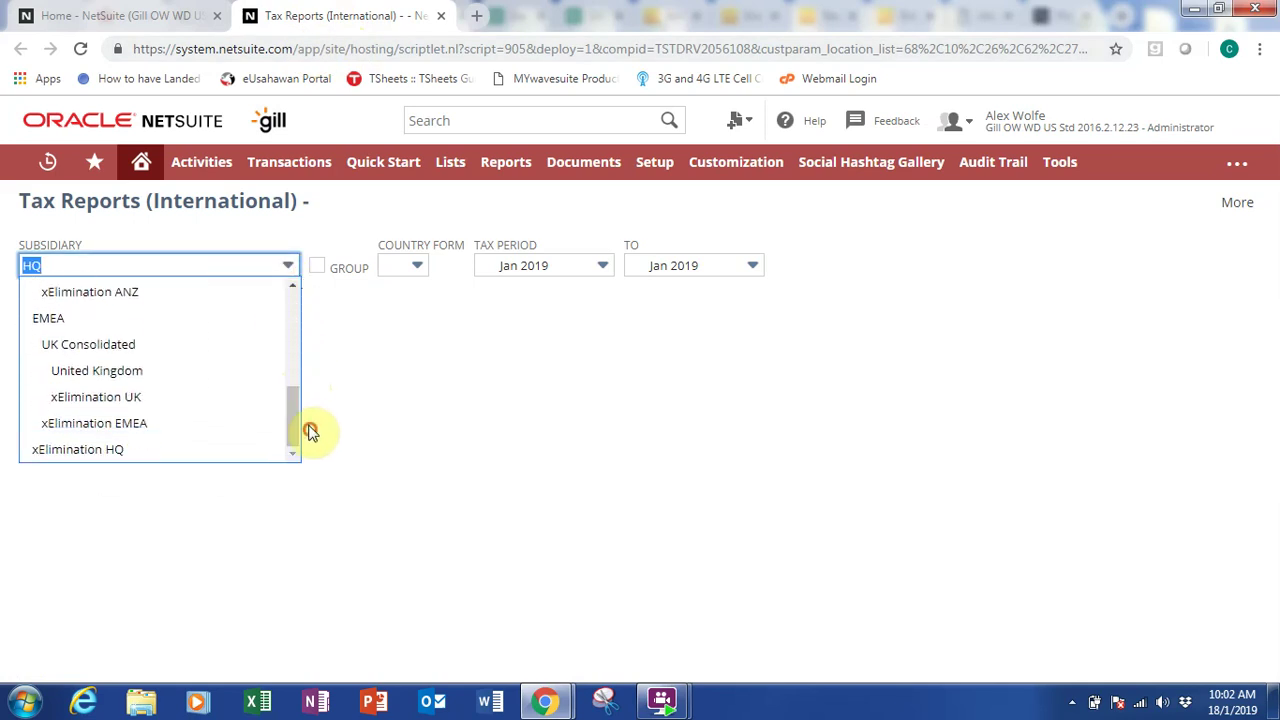
{"action": "left_click", "coordinate": [228, 377]}
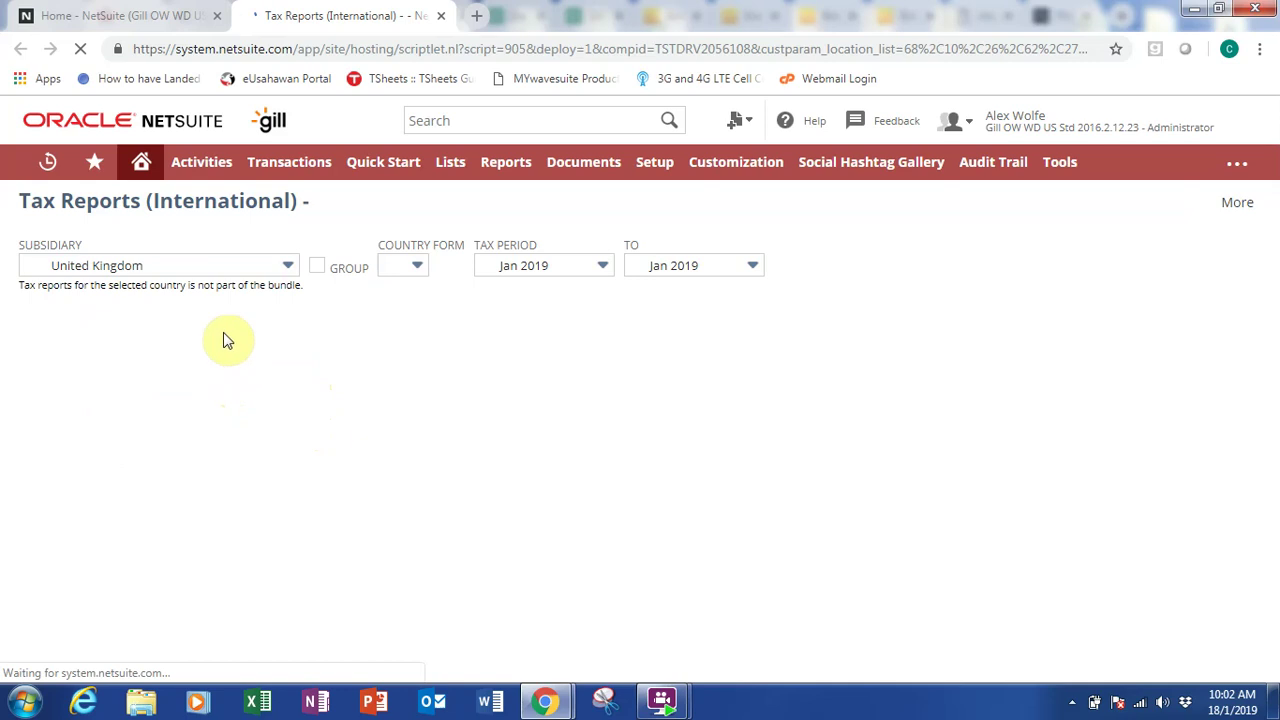
Step: Return to the home dashboard and open the Company Information setup page in a separate tab
{"action": "left_click", "coordinate": [165, 12]}
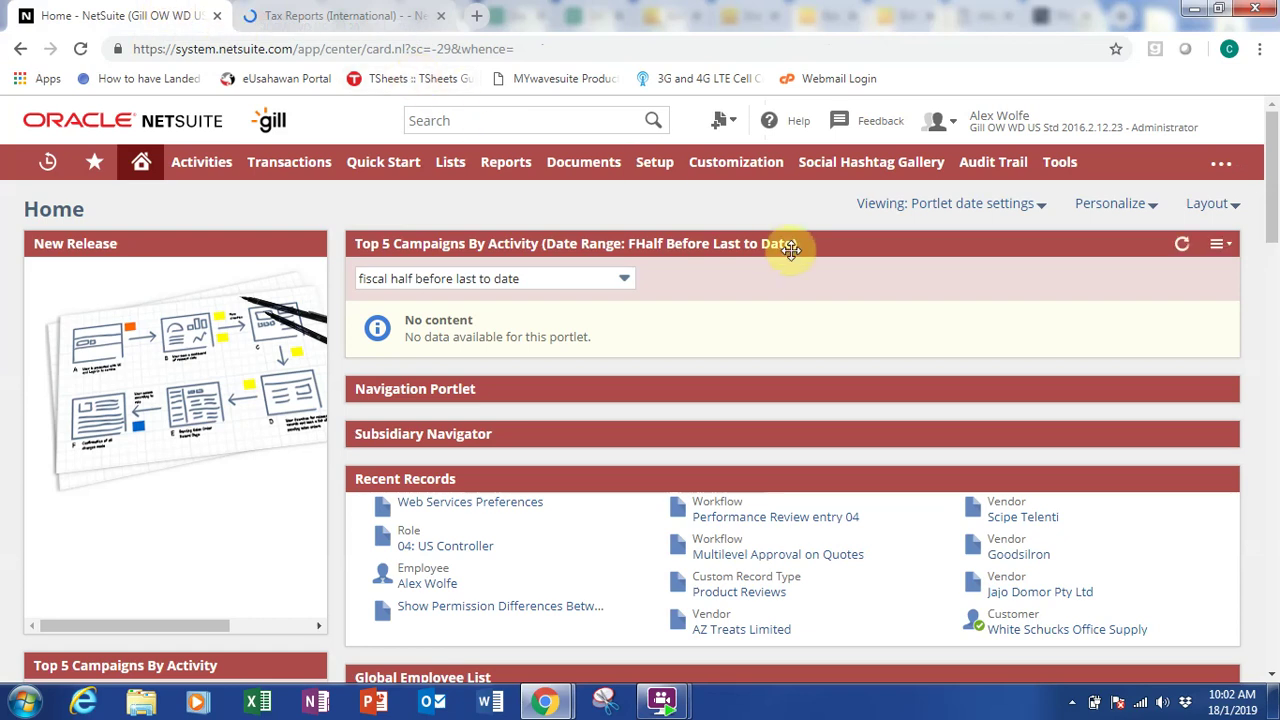
{"action": "mouse_move", "coordinate": [666, 177]}
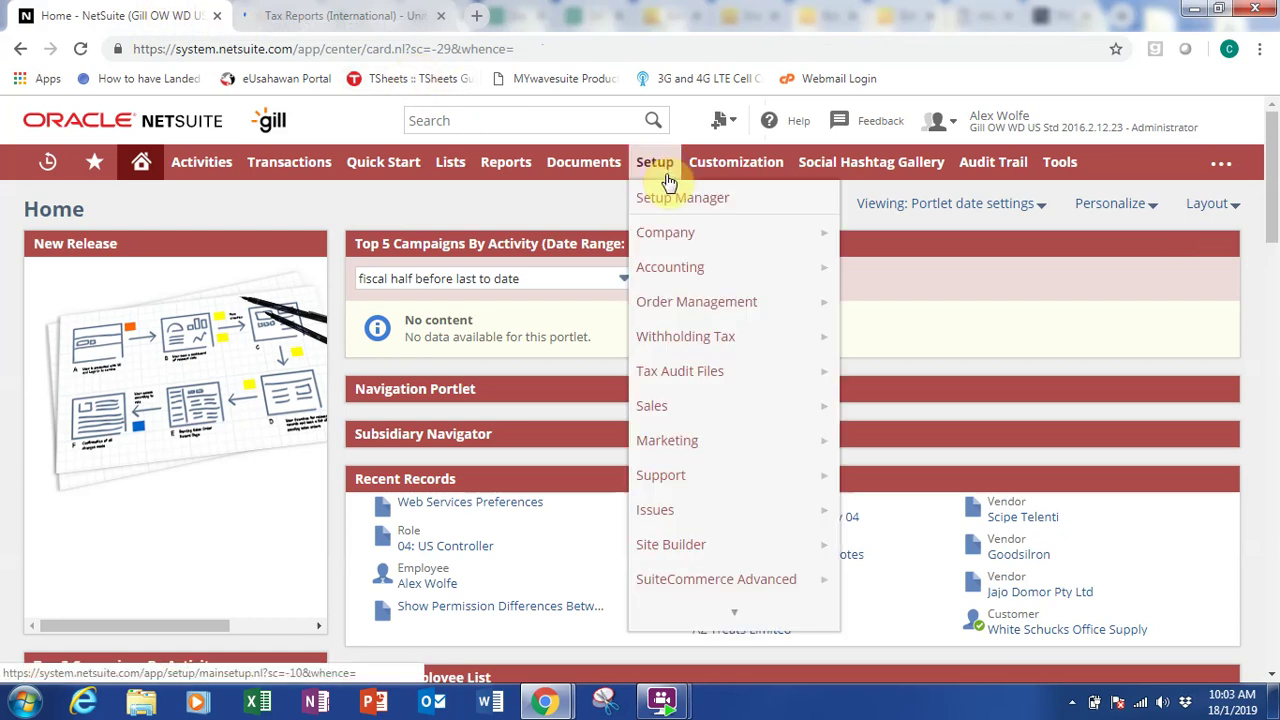
{"action": "mouse_move", "coordinate": [751, 240]}
{"action": "right_click", "coordinate": [884, 247]}
{"action": "left_click", "coordinate": [905, 252]}
{"action": "scroll", "coordinate": [752, 277], "scroll_direction": "down", "scroll_amount": 2}
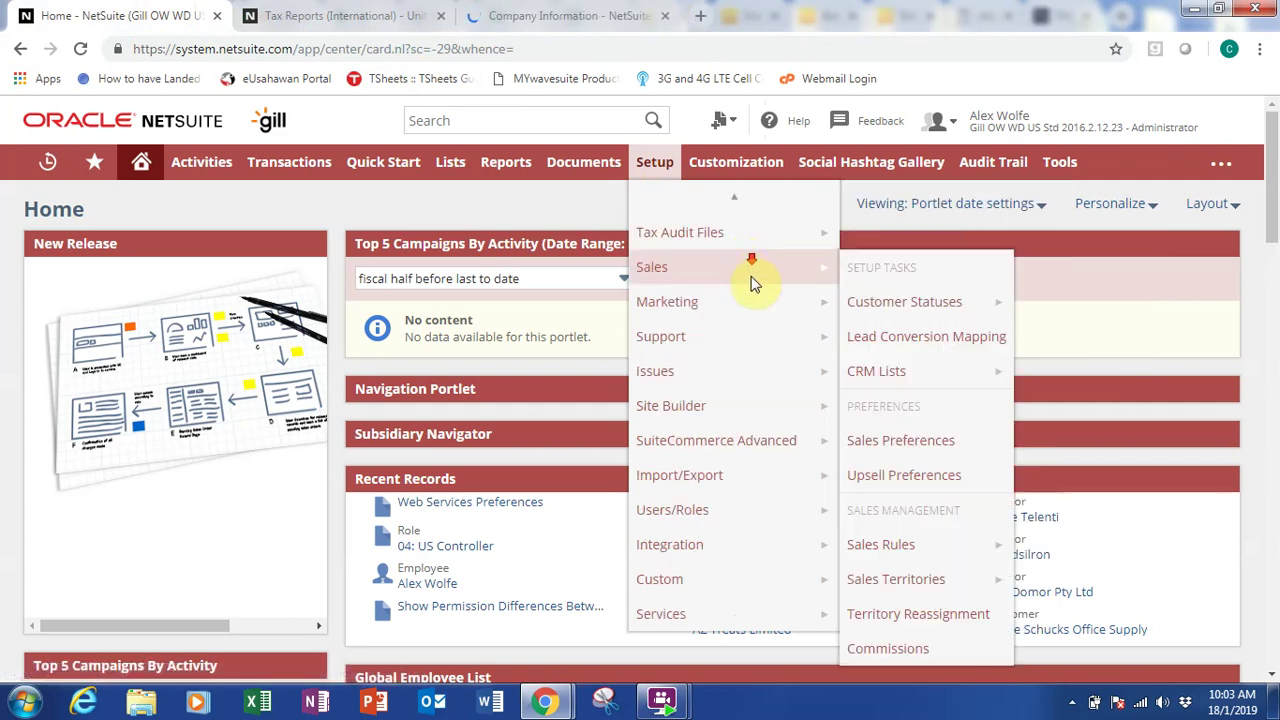
{"action": "mouse_move", "coordinate": [757, 305]}
{"action": "mouse_move", "coordinate": [778, 442]}
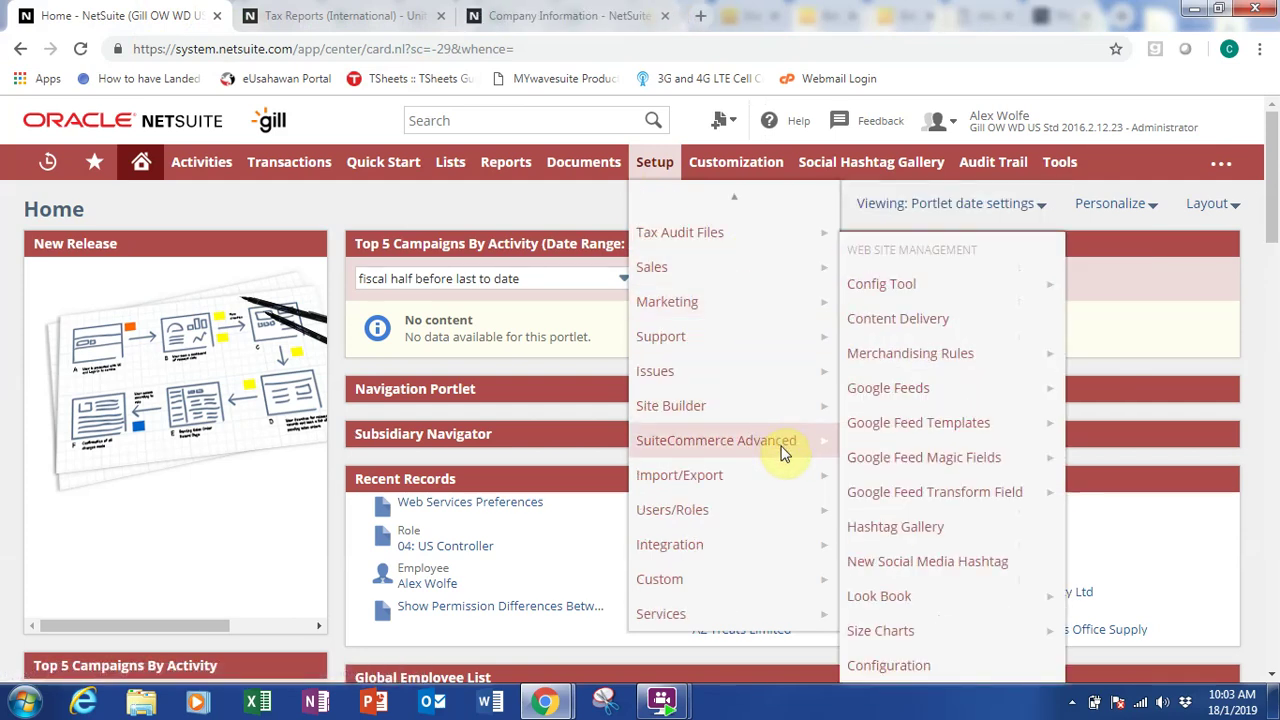
{"action": "scroll", "coordinate": [763, 430], "scroll_direction": "up", "scroll_amount": 2}
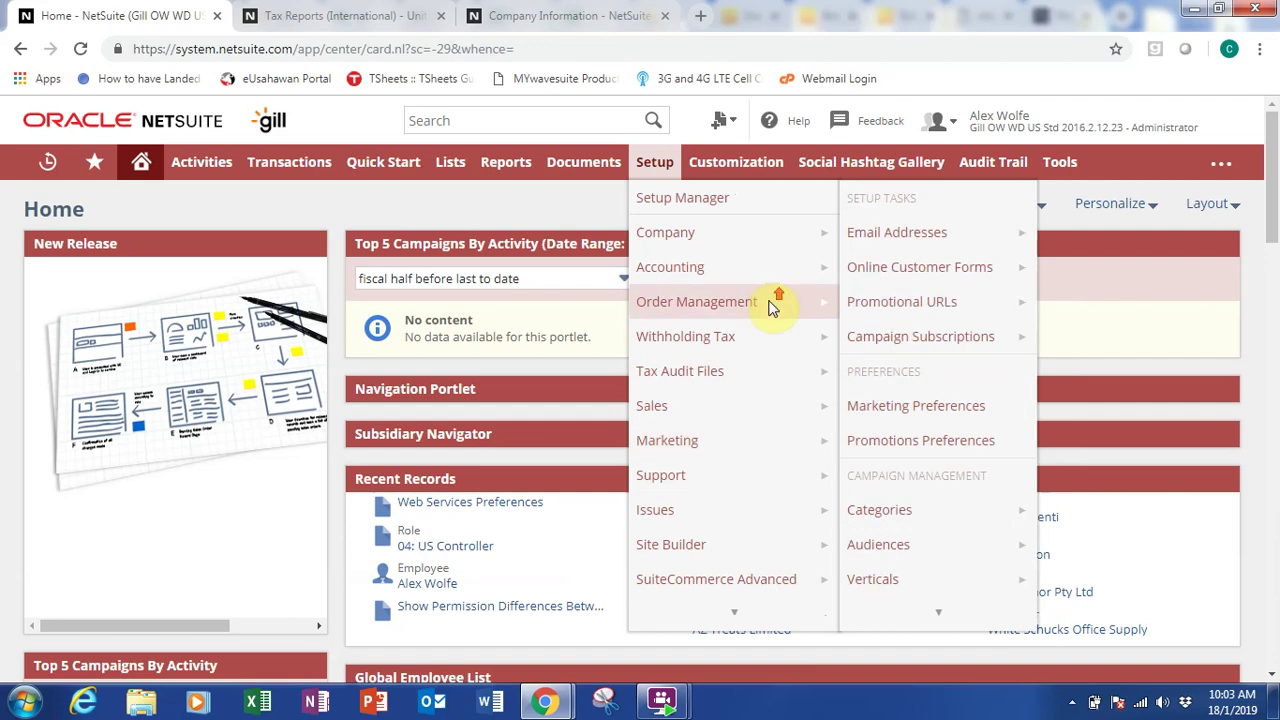
{"action": "scroll", "coordinate": [766, 310], "scroll_direction": "down", "scroll_amount": 2}
{"action": "mouse_move", "coordinate": [763, 497]}
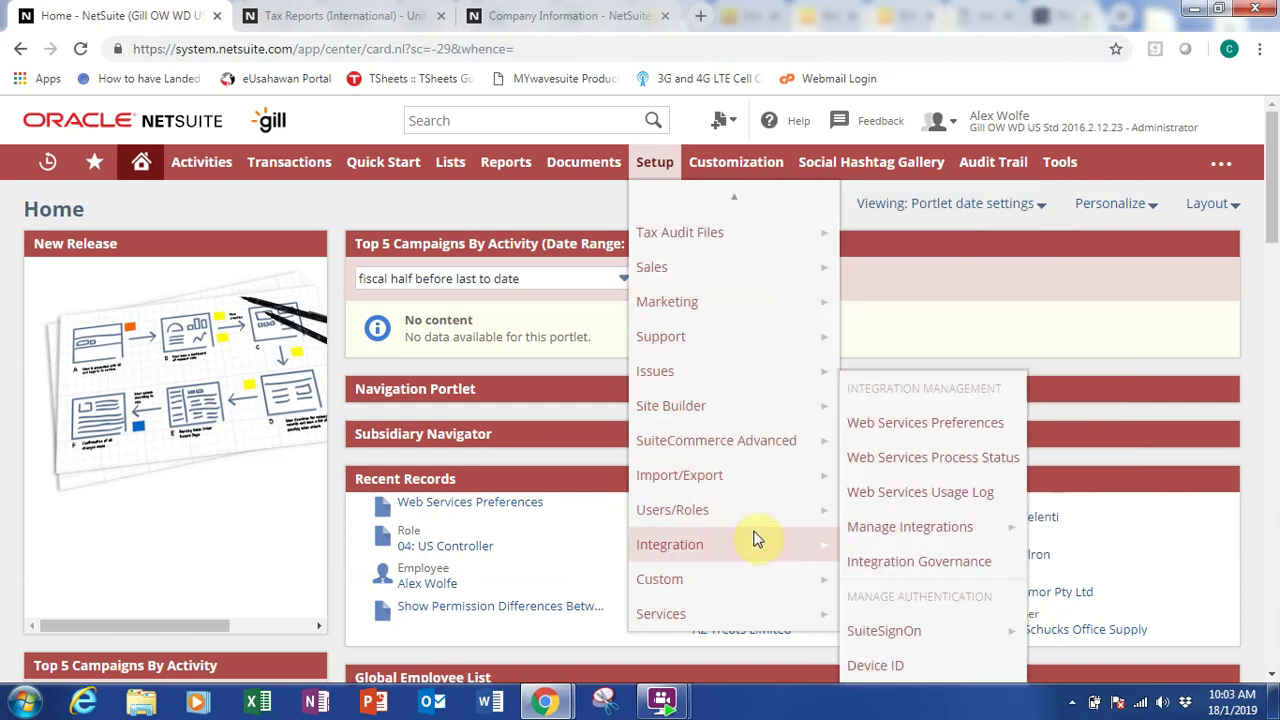
{"action": "scroll", "coordinate": [753, 515], "scroll_direction": "up", "scroll_amount": 2}
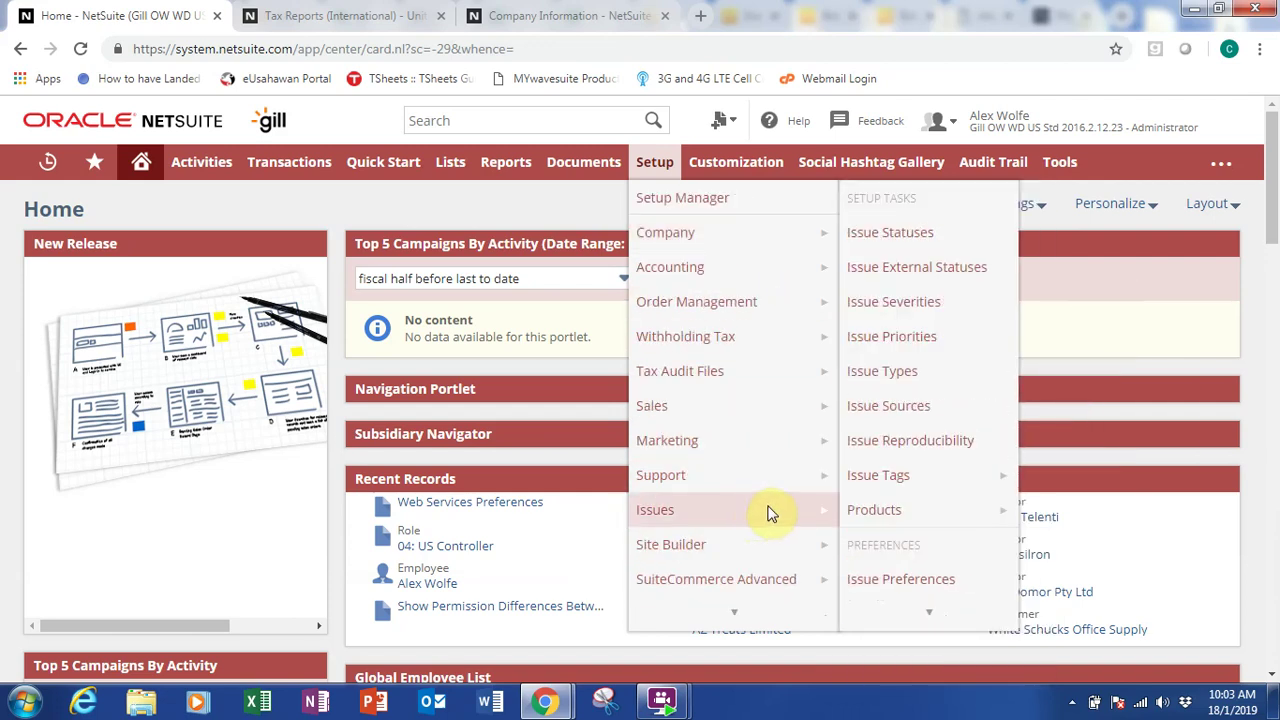
Step: Open the Subsidiaries list from the company setup classifications and look through the subsidiary hierarchy
{"action": "mouse_move", "coordinate": [795, 235]}
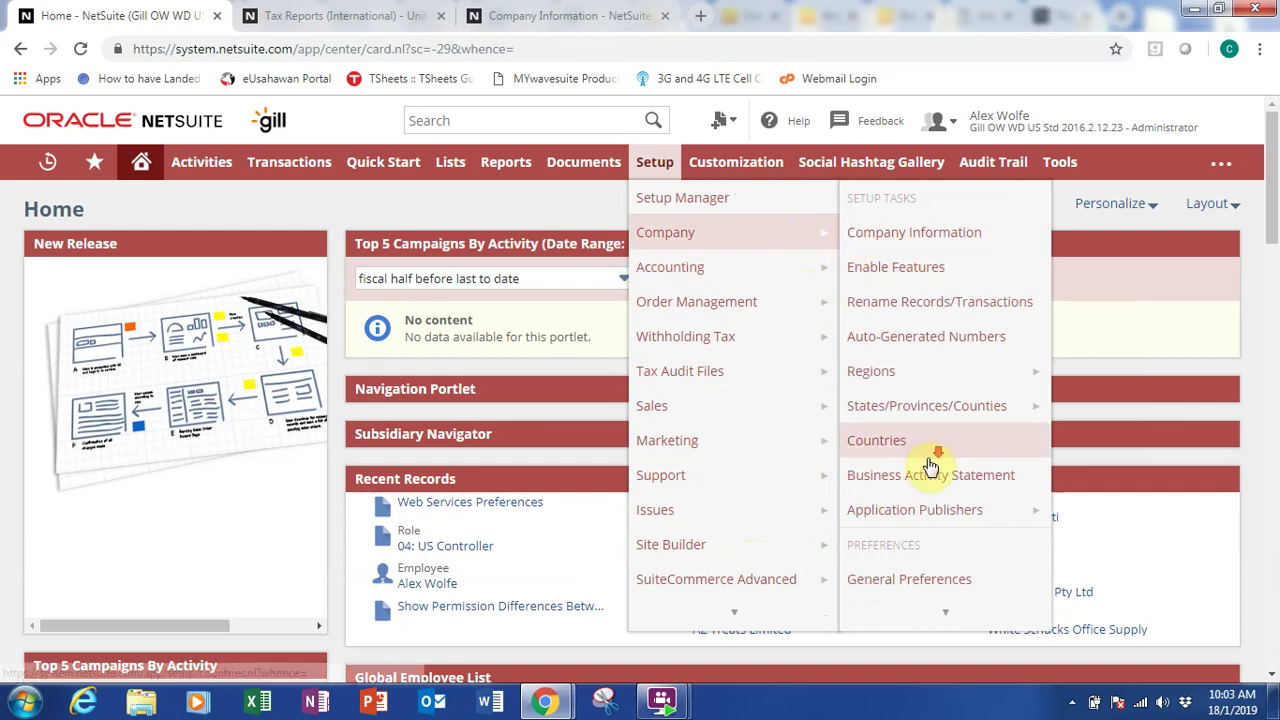
{"action": "scroll", "coordinate": [928, 460], "scroll_direction": "down", "scroll_amount": 2}
{"action": "scroll", "coordinate": [930, 467], "scroll_direction": "down", "scroll_amount": 3}
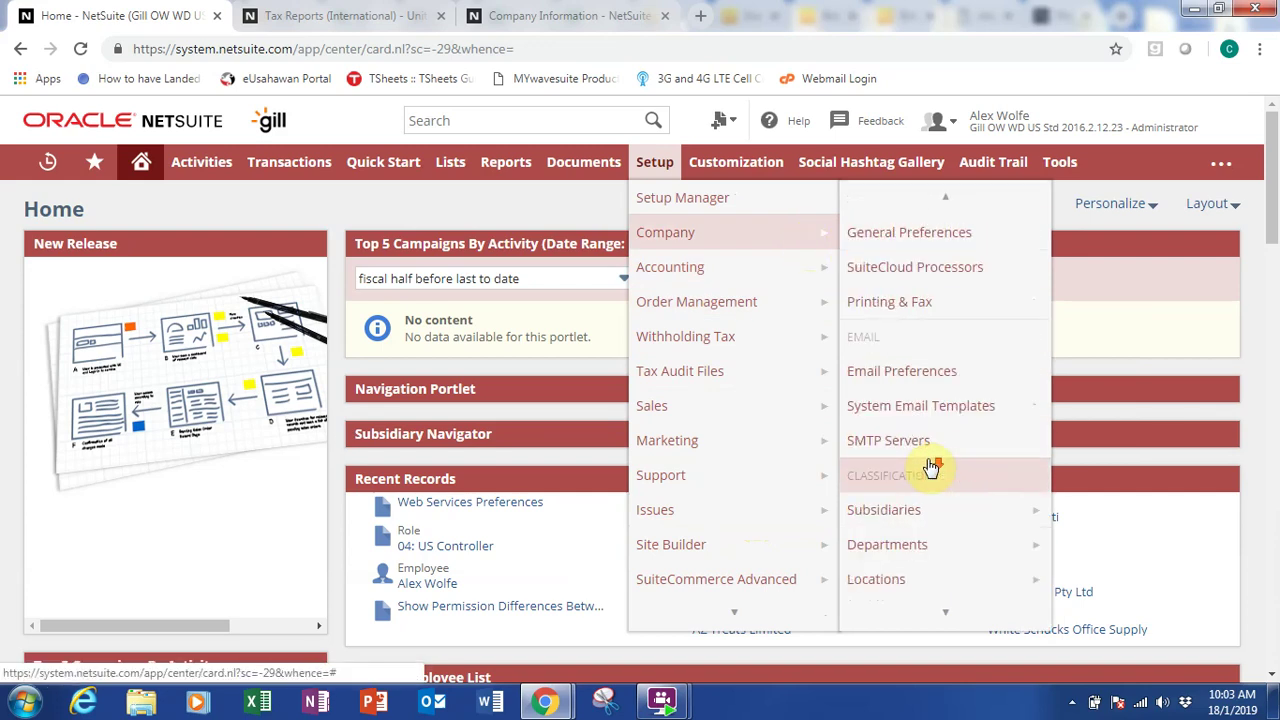
{"action": "left_click", "coordinate": [928, 508]}
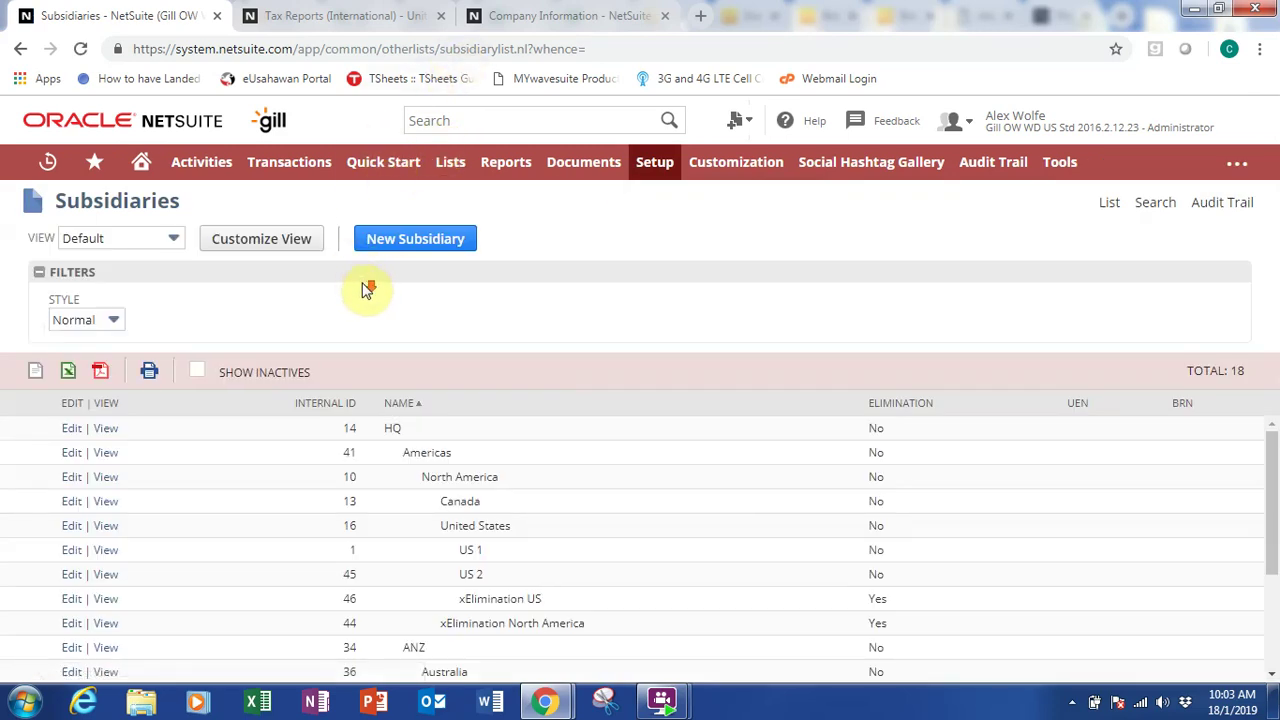
{"action": "left_click_drag", "start_coordinate": [1273, 500], "coordinate": [1275, 548]}
{"action": "scroll", "coordinate": [1275, 548], "scroll_direction": "up", "scroll_amount": 1}
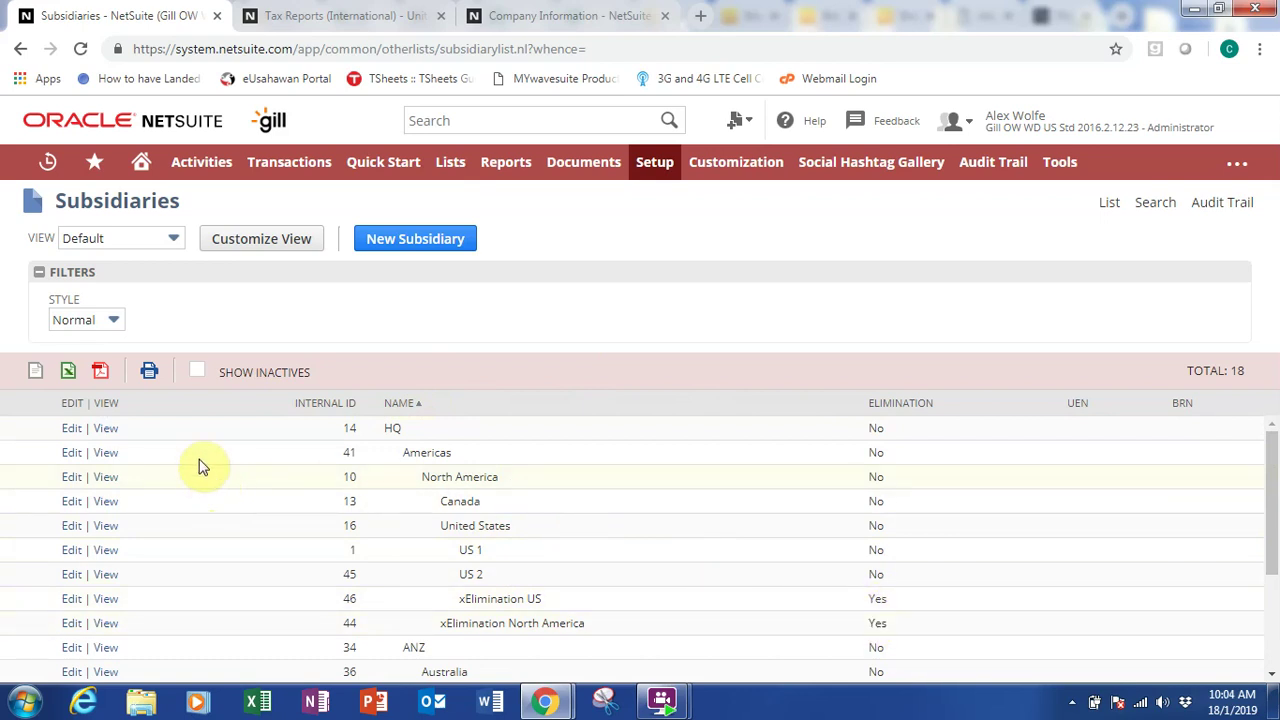
Step: Open a blank new subsidiary form, review its parent subsidiary choices and fields, and close its browser tab without saving
{"action": "left_click", "coordinate": [397, 250]}
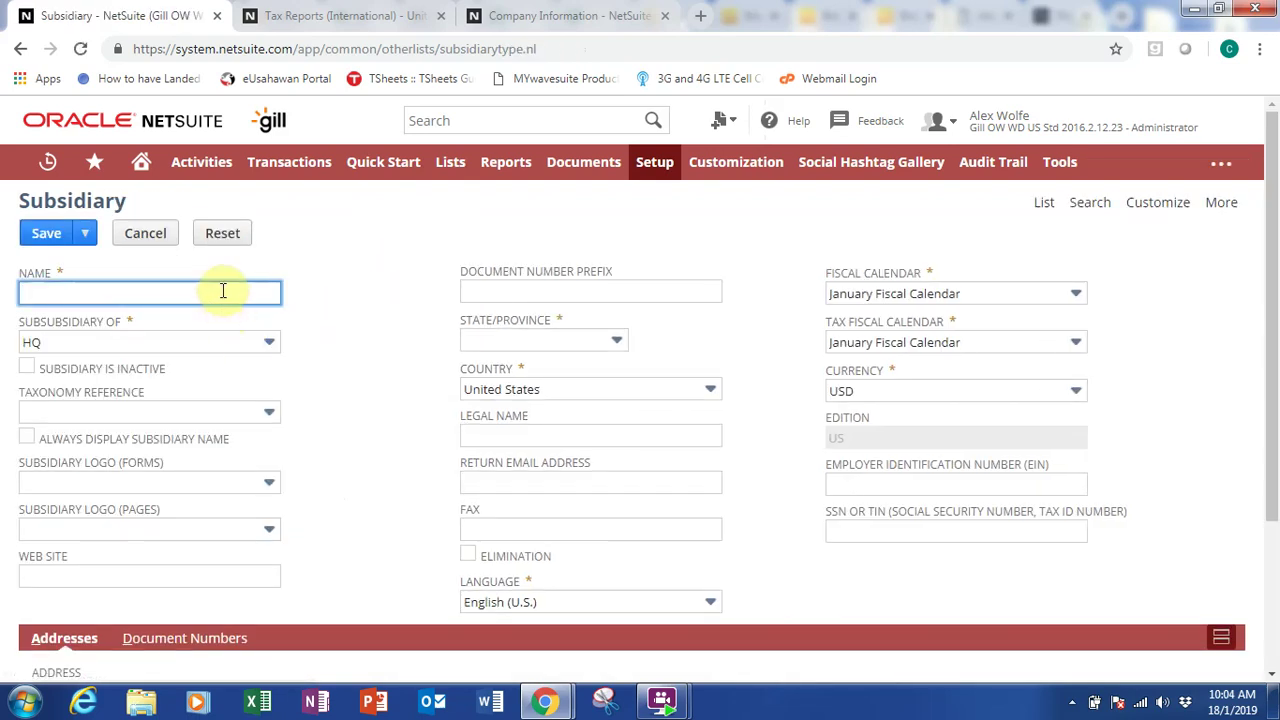
{"action": "left_click", "coordinate": [265, 343]}
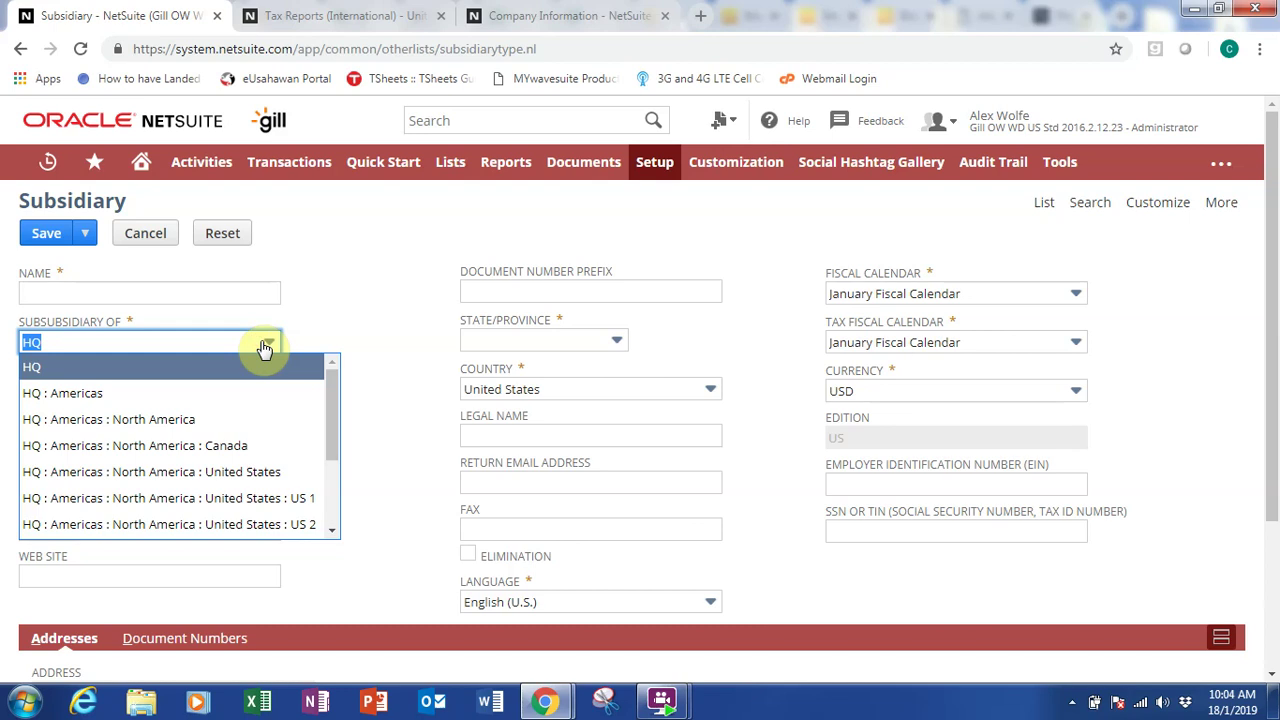
{"action": "left_click", "coordinate": [366, 320]}
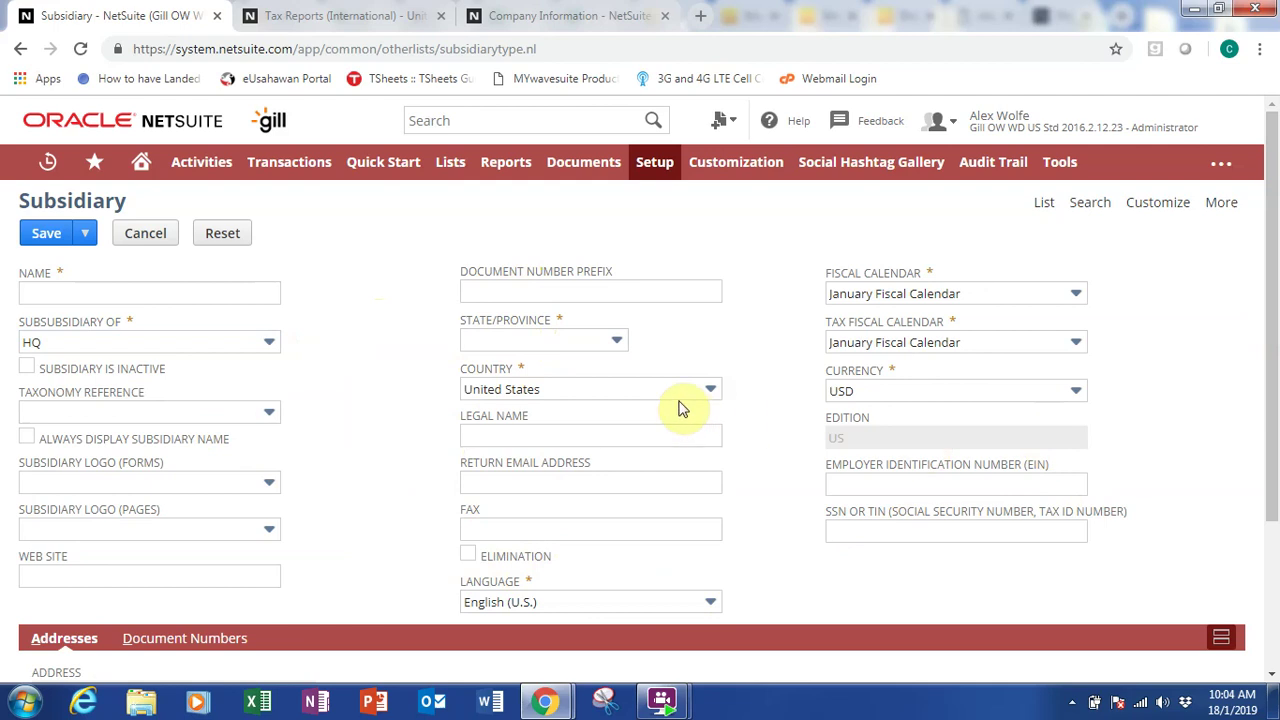
{"action": "scroll", "coordinate": [683, 405], "scroll_direction": "down", "scroll_amount": 2}
{"action": "scroll", "coordinate": [679, 402], "scroll_direction": "up", "scroll_amount": 2}
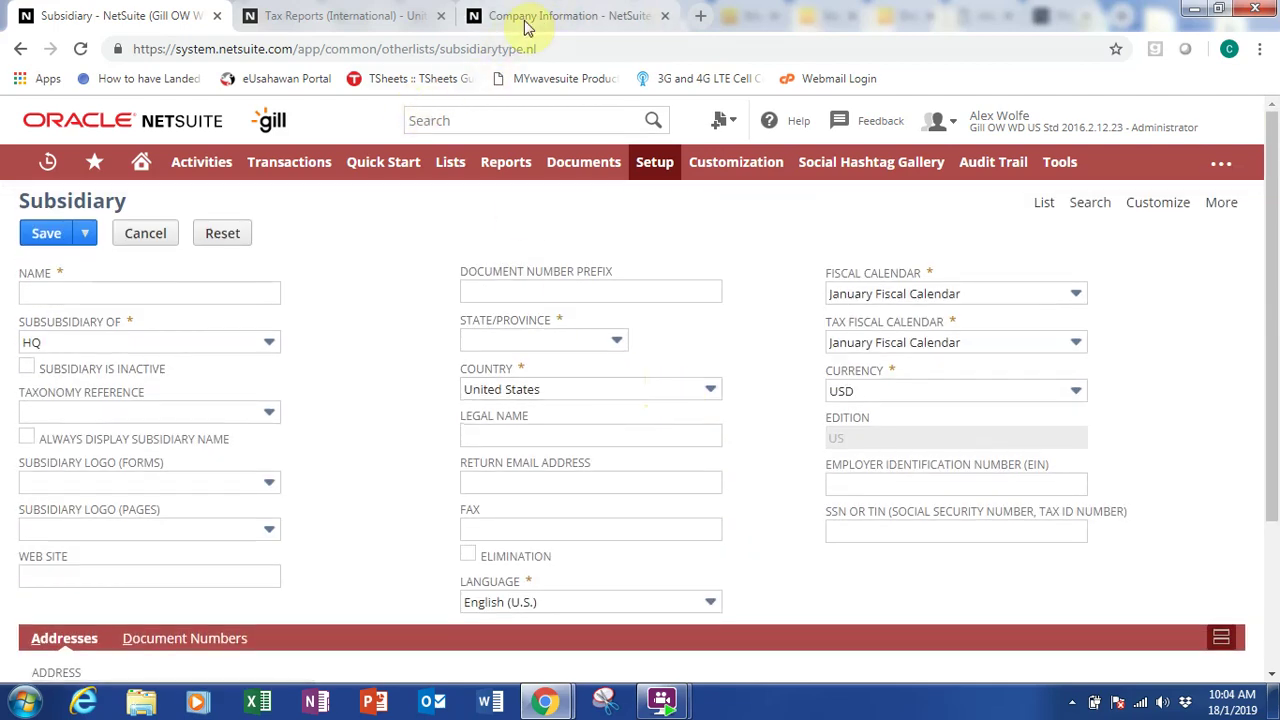
{"action": "left_click", "coordinate": [218, 16]}
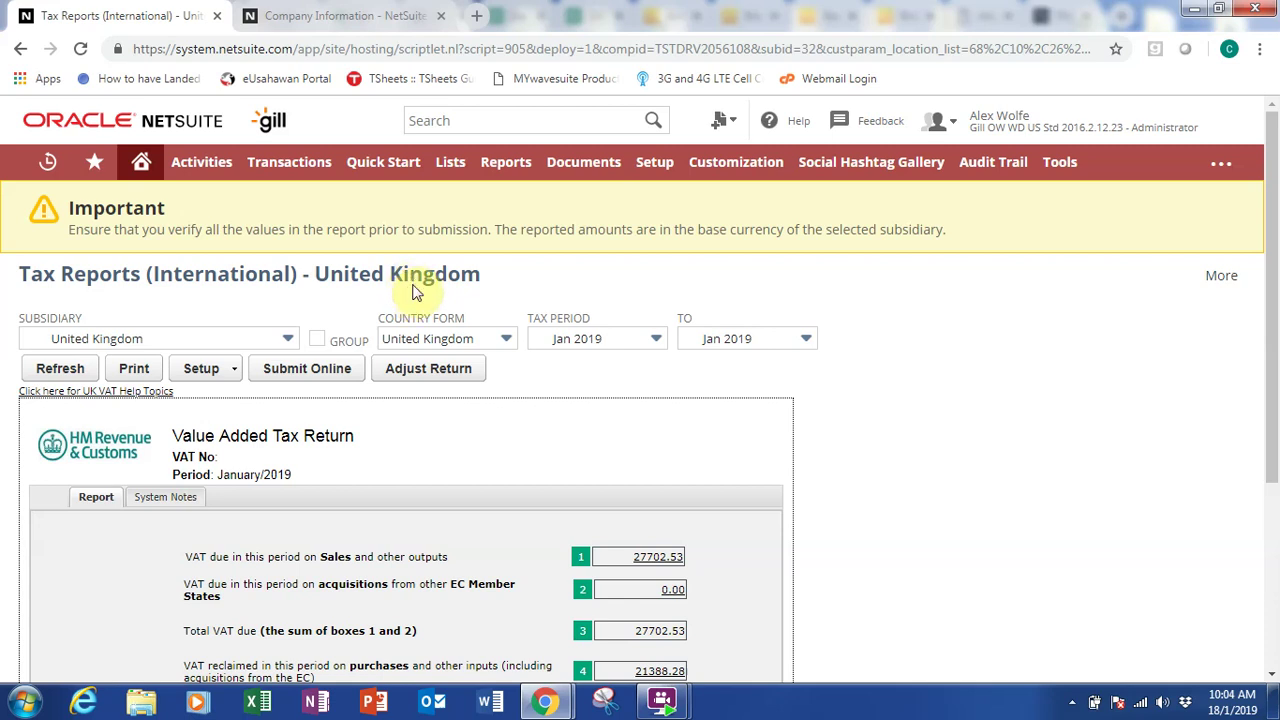
Step: Examine all the boxes of the United Kingdom Value Added Tax Return for January 2019
{"action": "scroll", "coordinate": [168, 280], "scroll_direction": "down", "scroll_amount": 1}
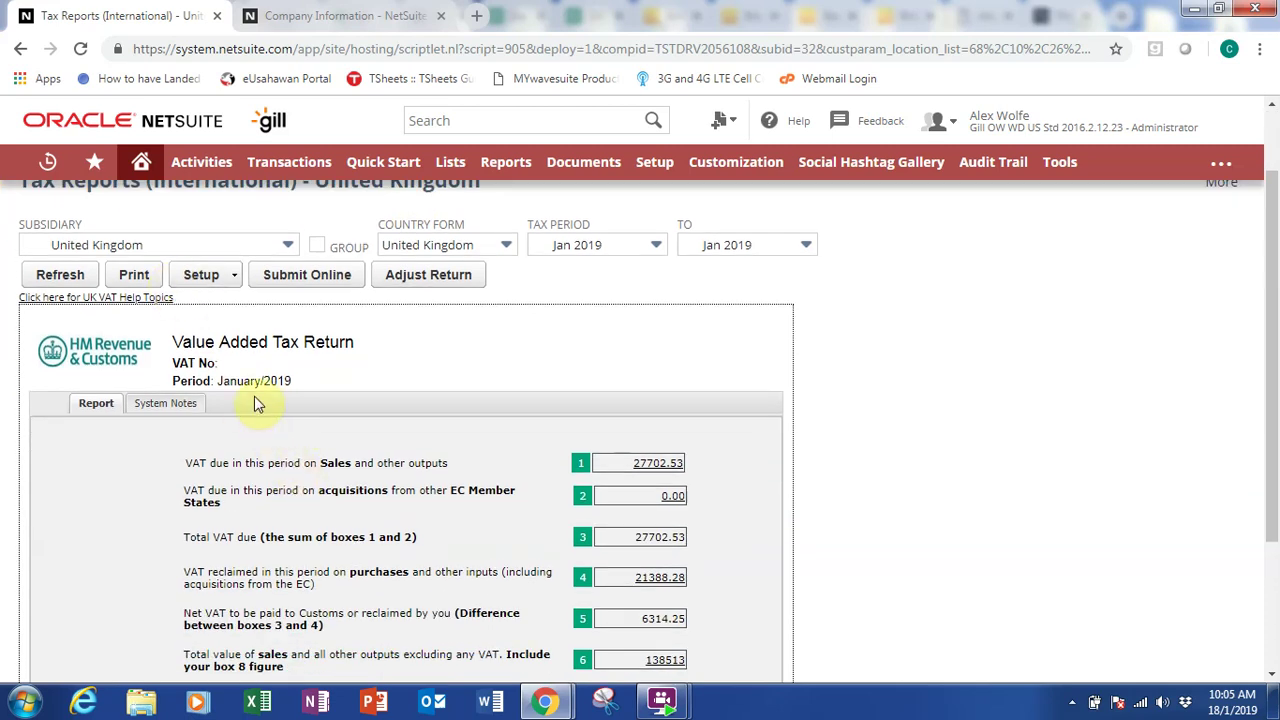
{"action": "scroll", "coordinate": [388, 452], "scroll_direction": "down", "scroll_amount": 1}
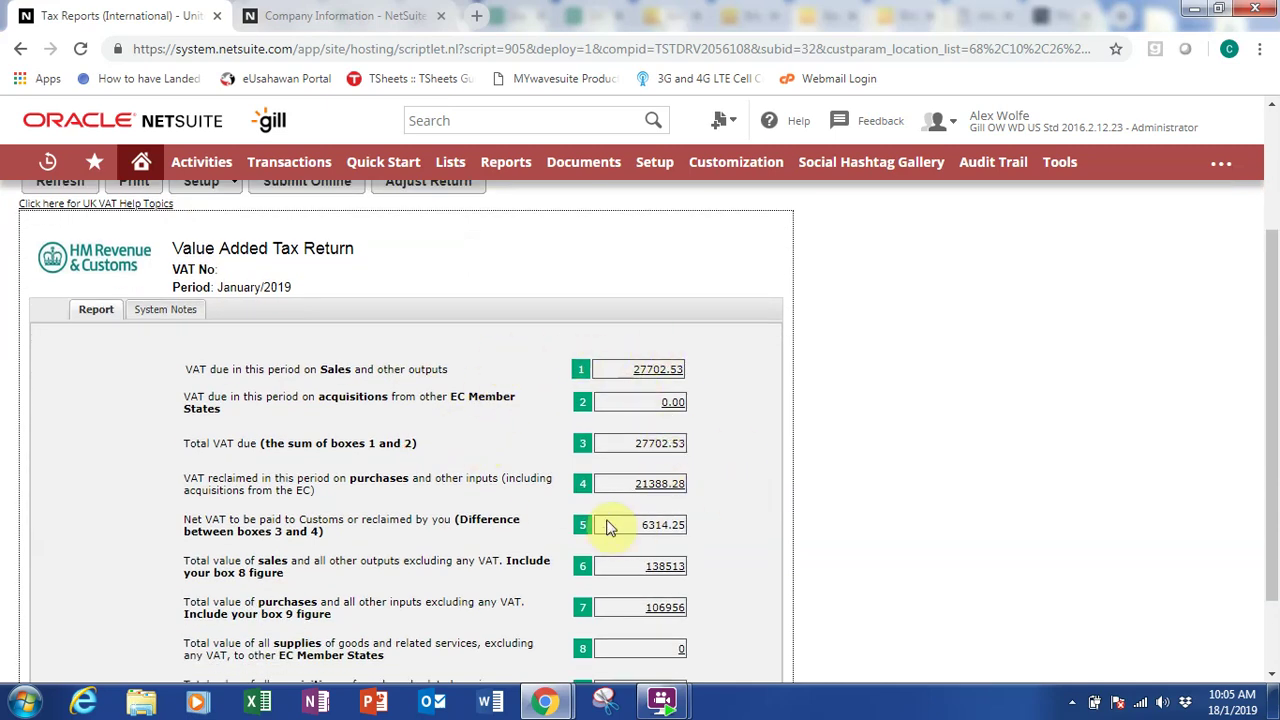
{"action": "scroll", "coordinate": [531, 500], "scroll_direction": "down", "scroll_amount": 1}
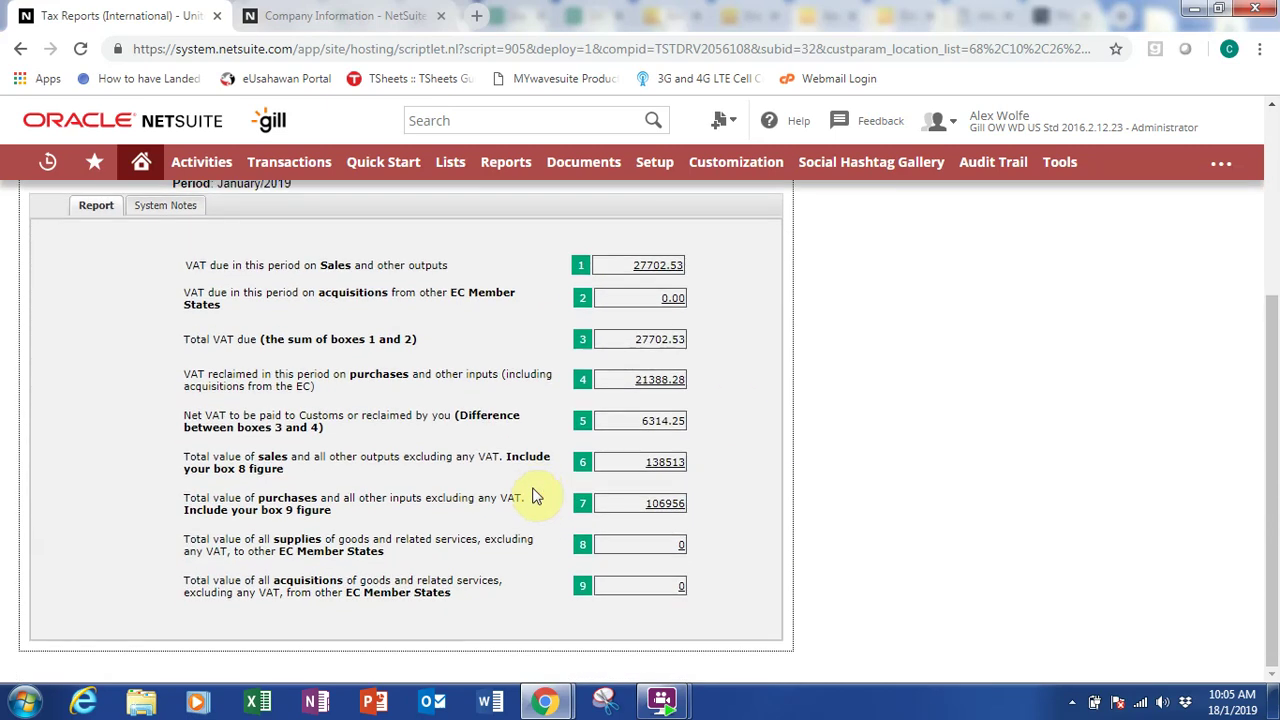
{"action": "scroll", "coordinate": [533, 495], "scroll_direction": "up", "scroll_amount": 3}
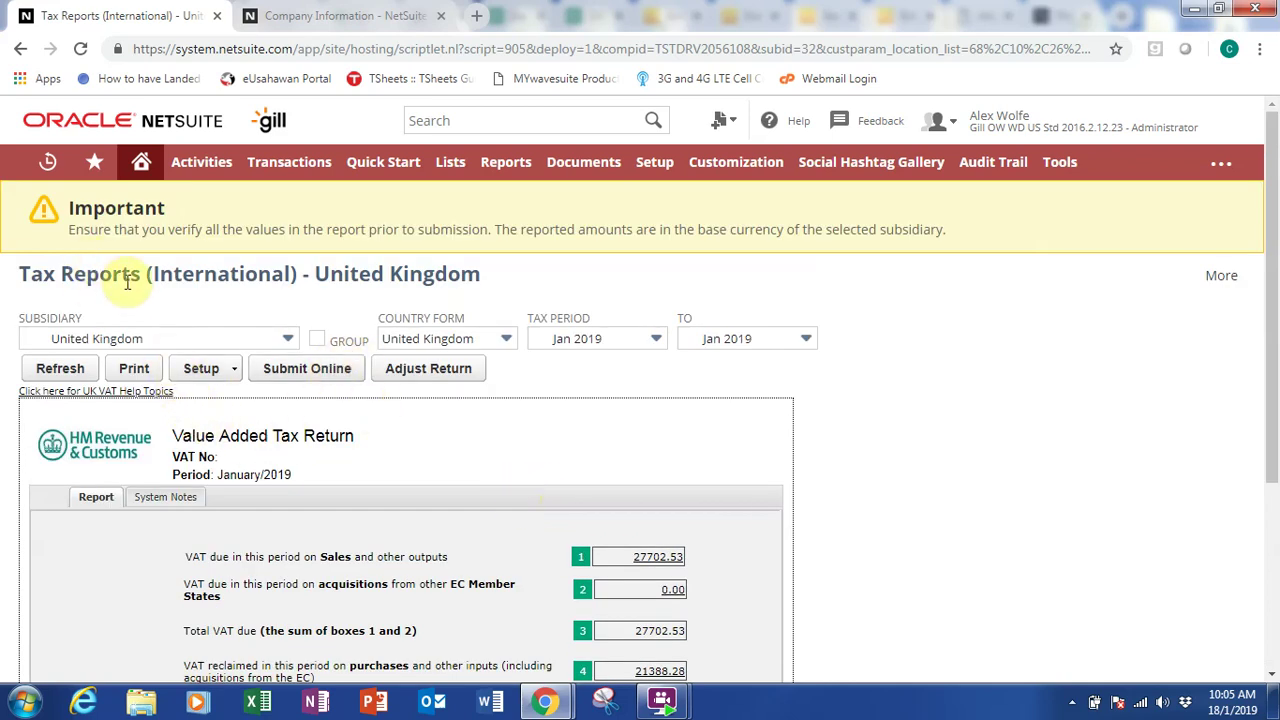
Step: Switch to the Company Information page and review the company's details, time zone and addresses
{"action": "left_click", "coordinate": [353, 12]}
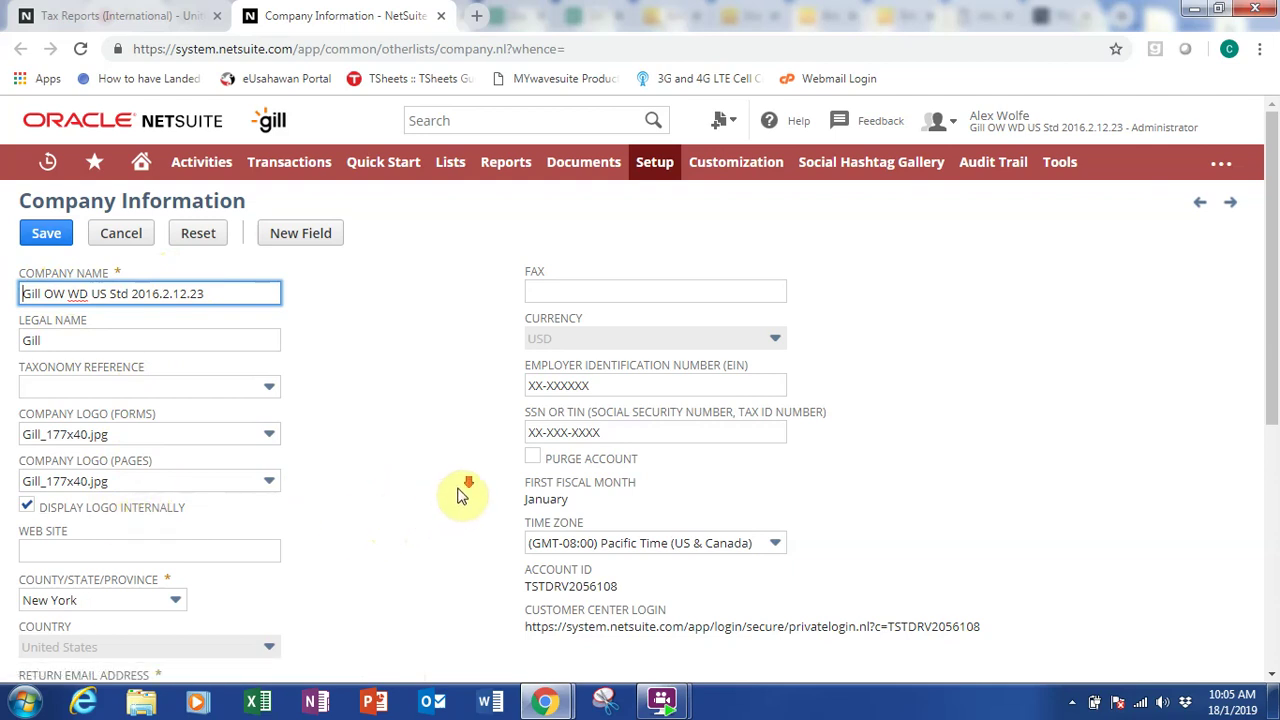
{"action": "scroll", "coordinate": [490, 450], "scroll_direction": "down", "scroll_amount": 1}
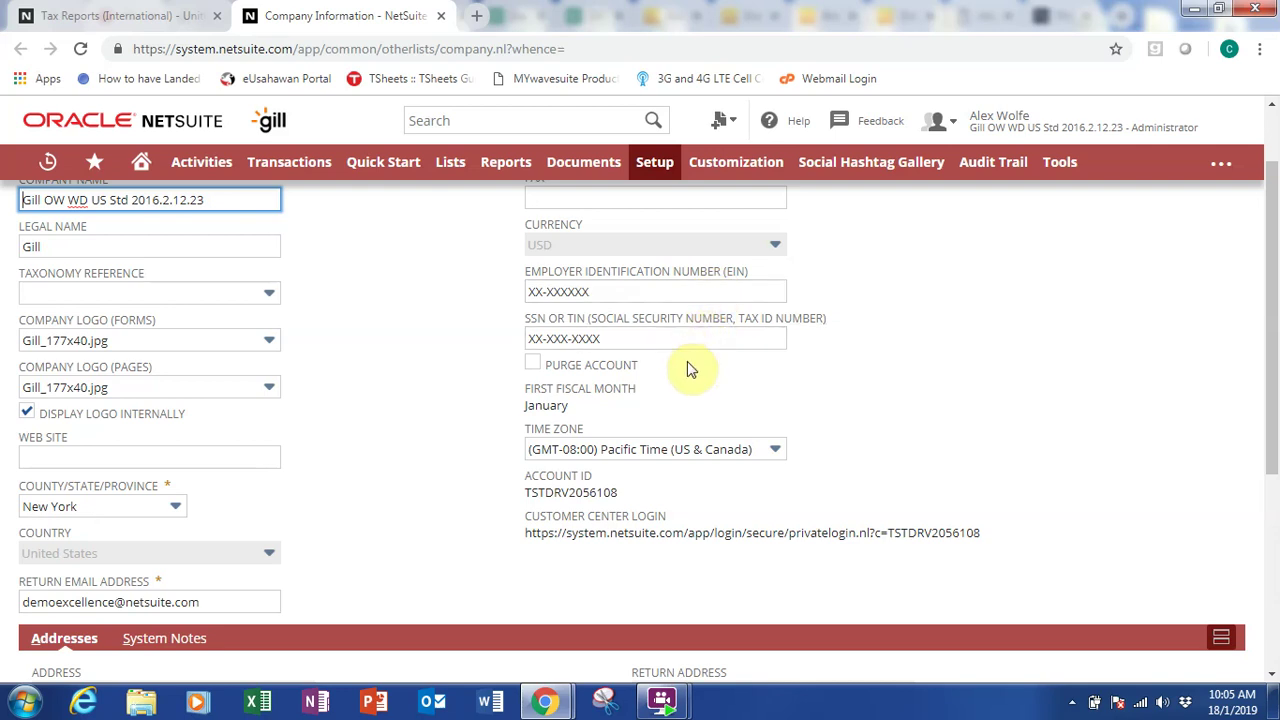
{"action": "scroll", "coordinate": [700, 392], "scroll_direction": "down", "scroll_amount": 1}
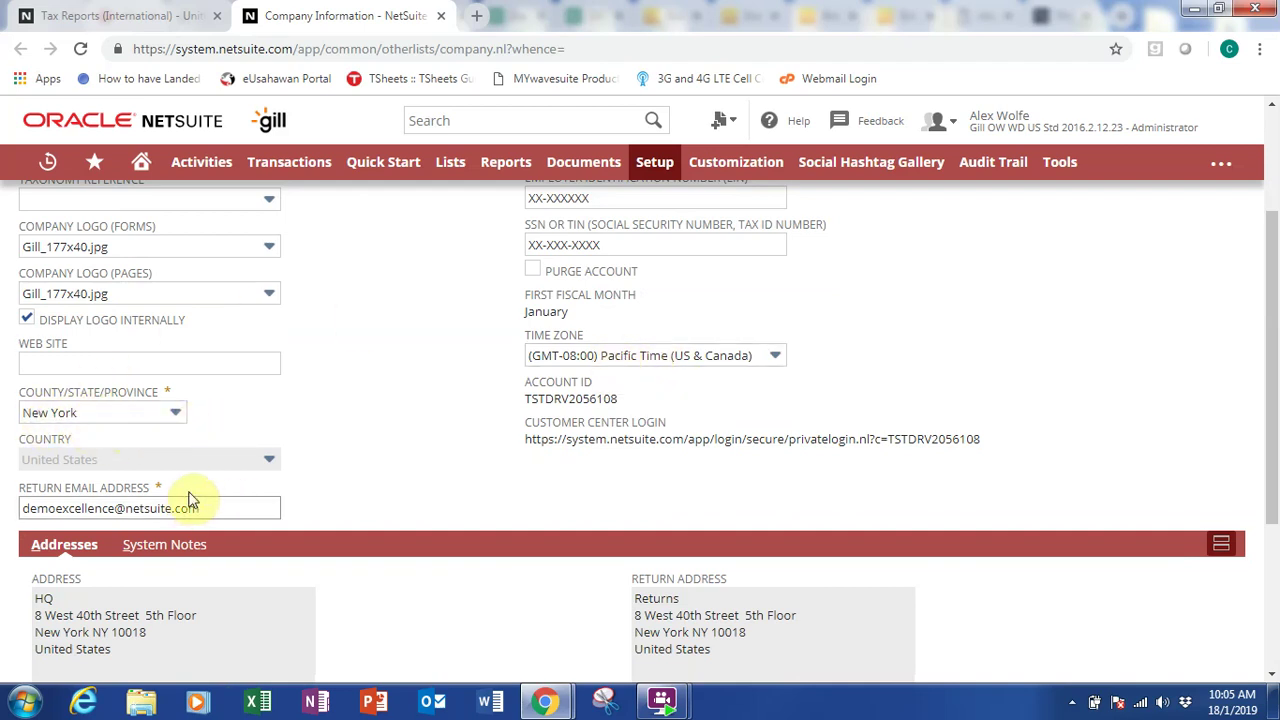
{"action": "scroll", "coordinate": [190, 497], "scroll_direction": "down", "scroll_amount": 2}
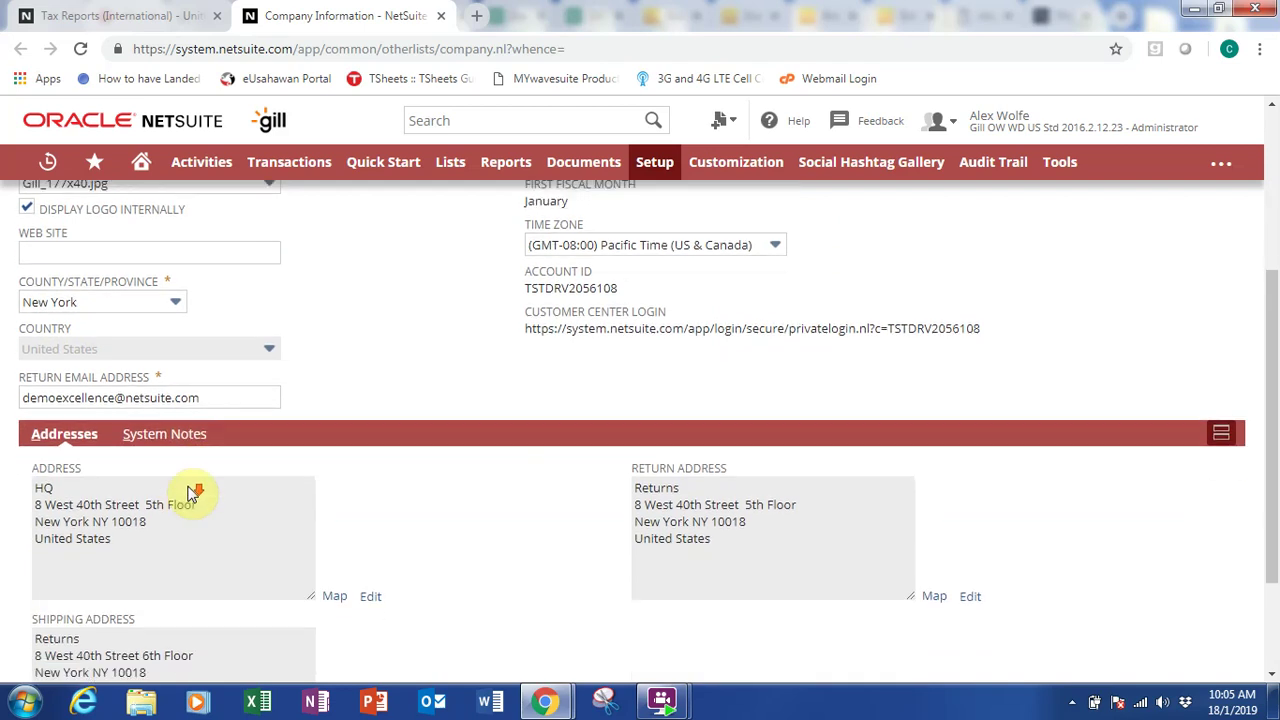
{"action": "scroll", "coordinate": [208, 462], "scroll_direction": "up", "scroll_amount": 2}
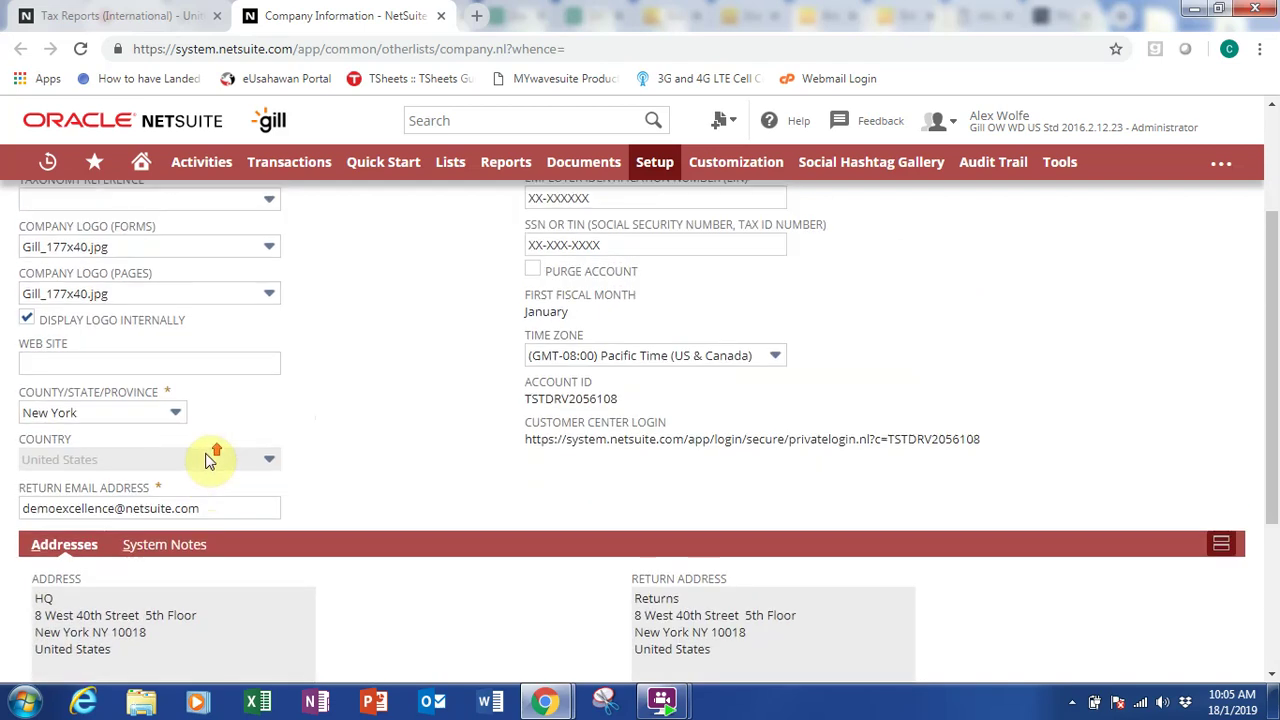
{"action": "scroll", "coordinate": [210, 455], "scroll_direction": "up", "scroll_amount": 2}
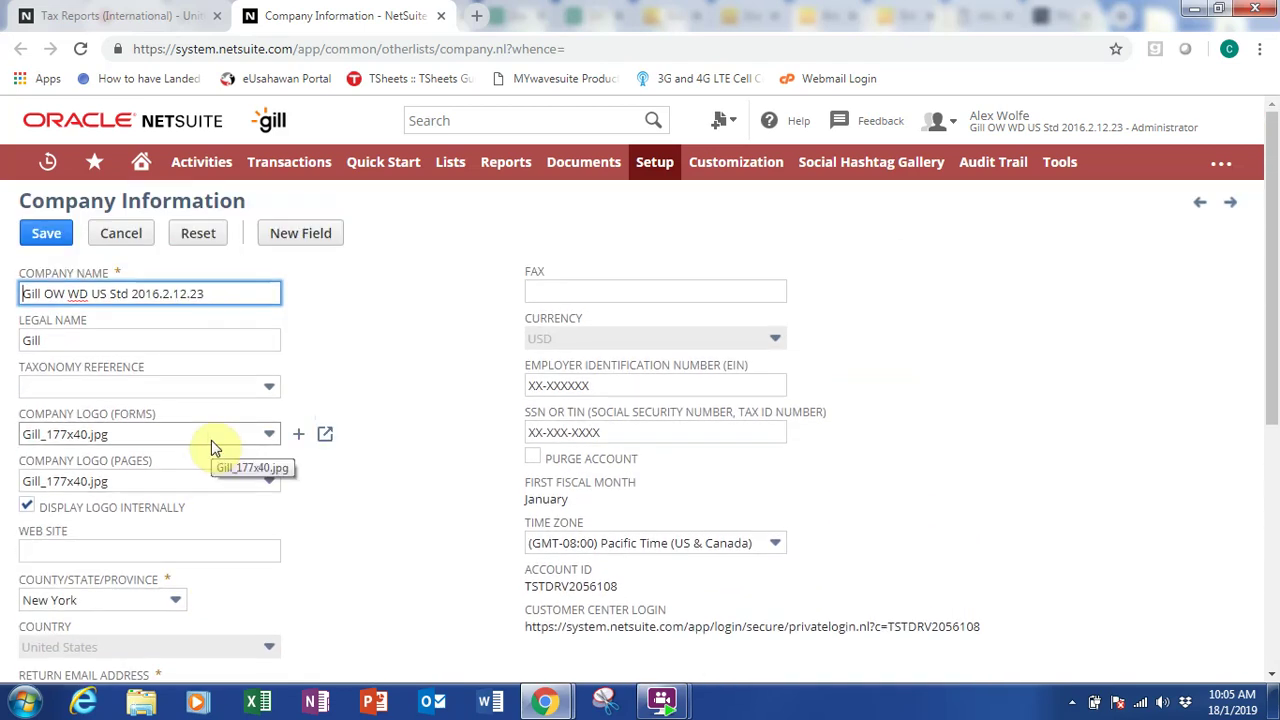